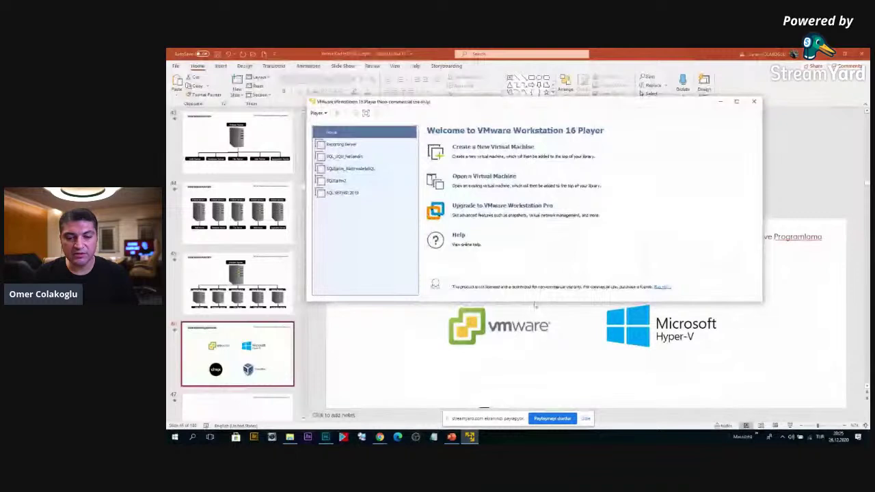
Start a new virtual machine with the OS to be installed later and guest Windows Server 2016.
left_click_drag(528, 303, 530, 344)
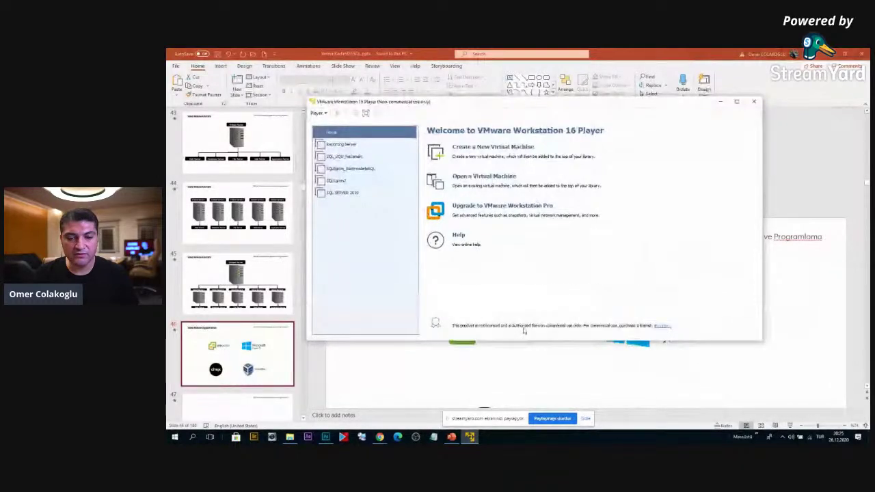
left_click(321, 112)
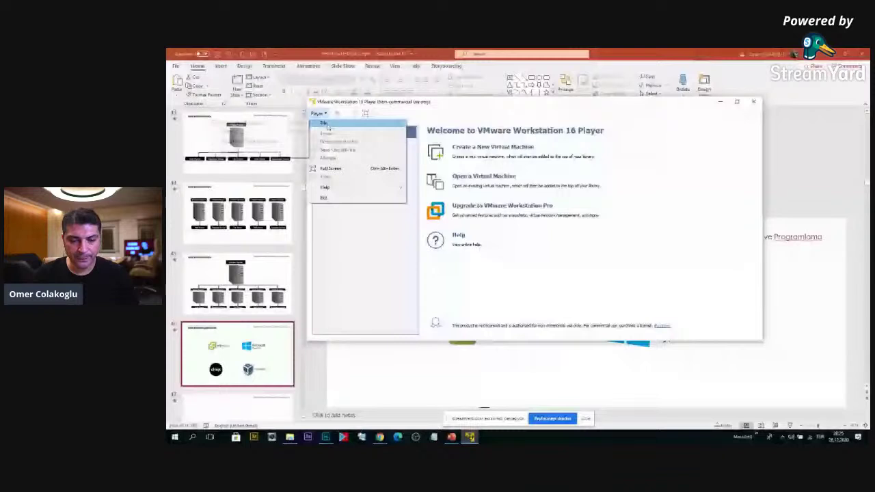
left_click(438, 125)
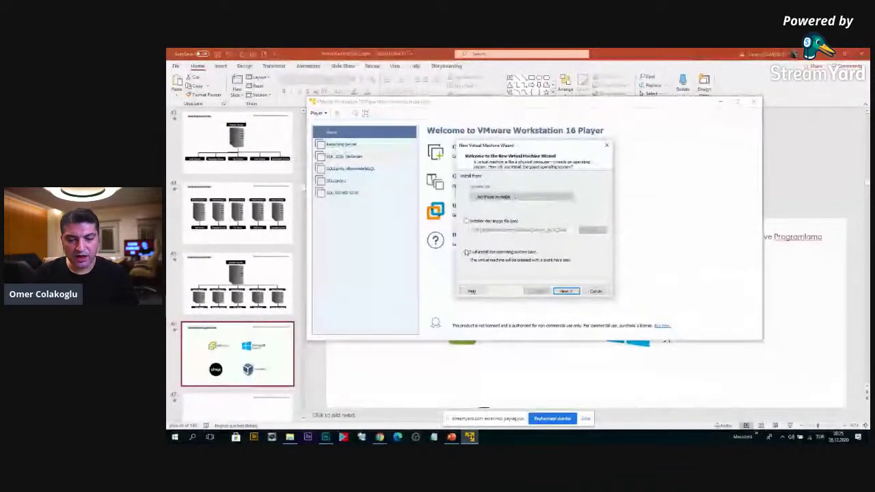
left_click(566, 292)
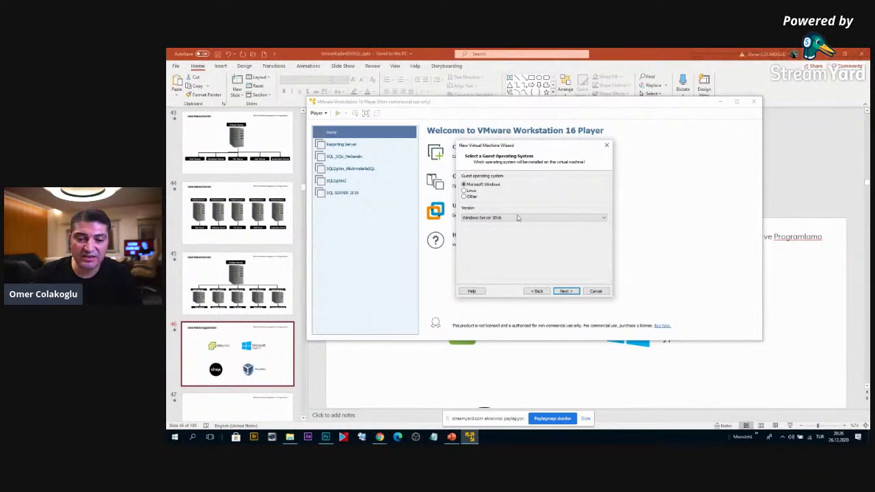
left_click(540, 221)
left_click(541, 221)
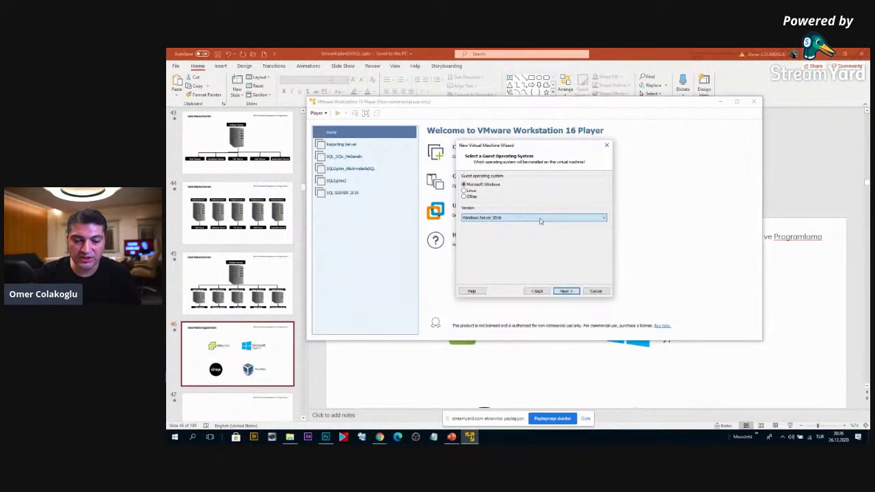
left_click(566, 291)
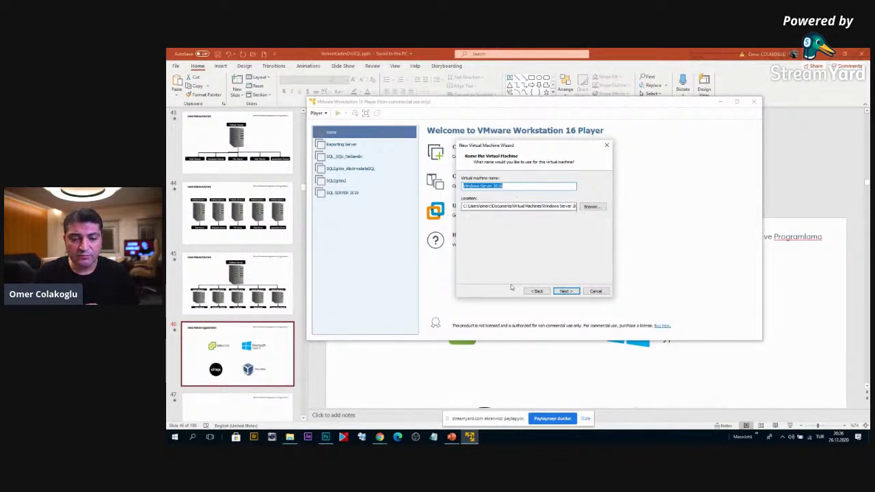
left_click(532, 291)
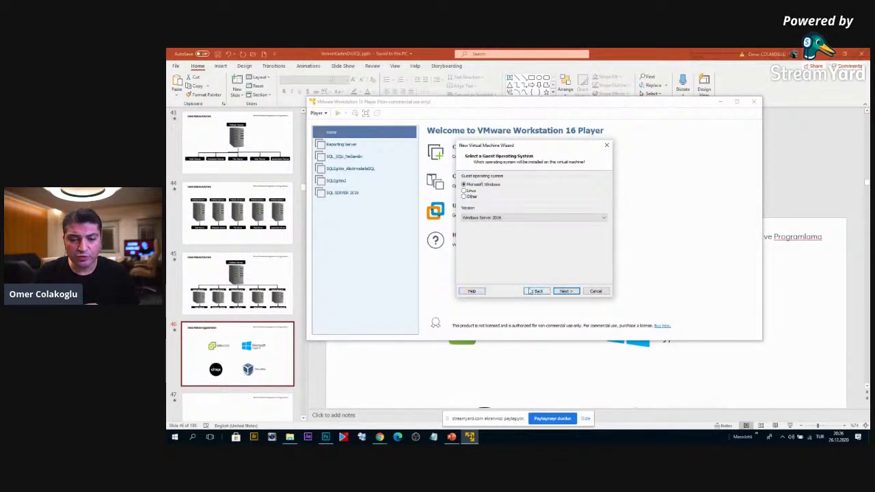
left_click(564, 292)
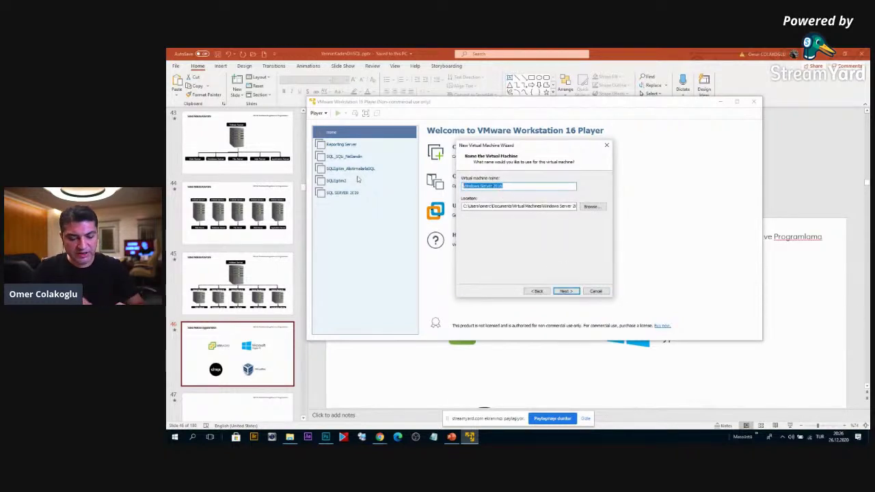
Name the VM METU_SQL_EGITIM, store it in c:\vm\, and continue past the existing-machine warning.
type("METU_SQL_ES")
type("ITIM")
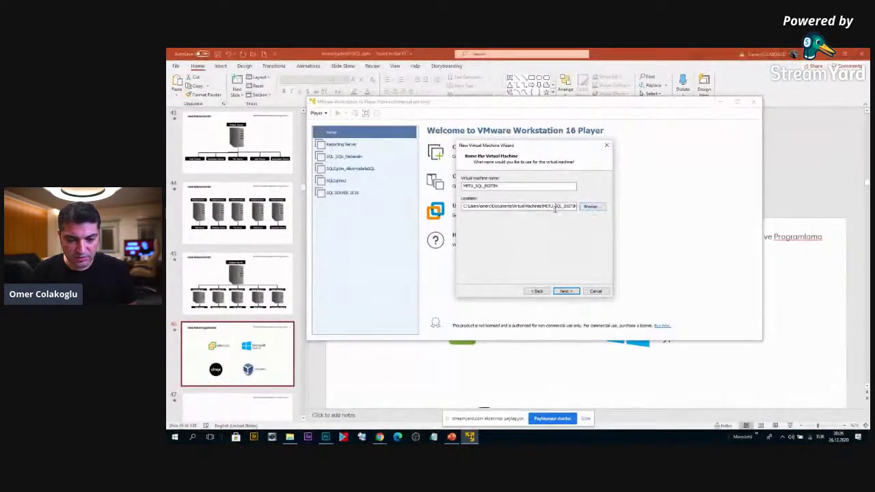
triple_click(554, 208)
type("c:\\vm\\")
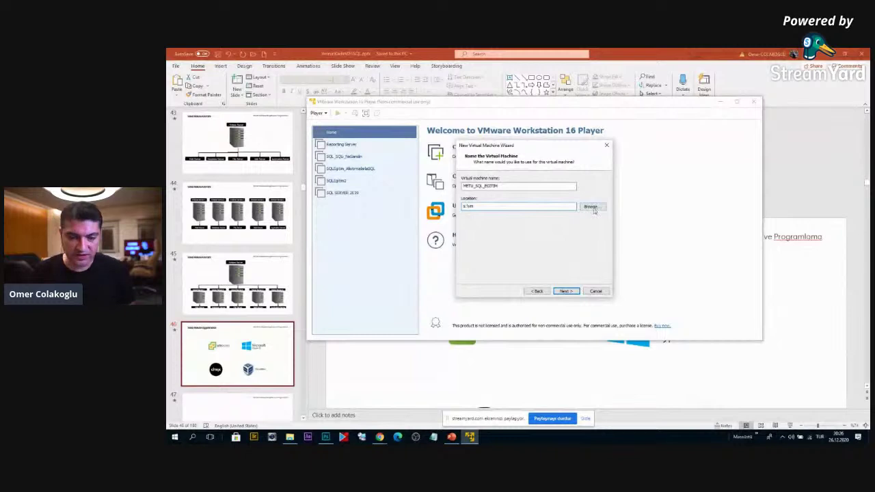
key("Return")
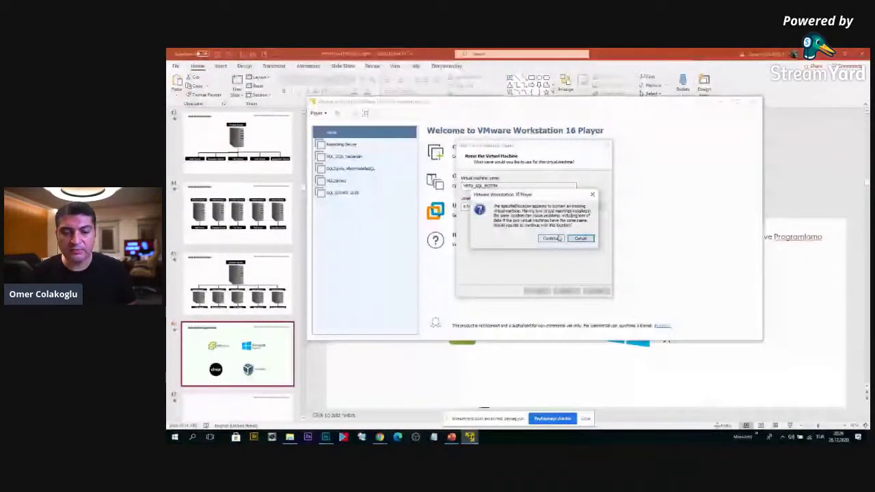
left_click(550, 238)
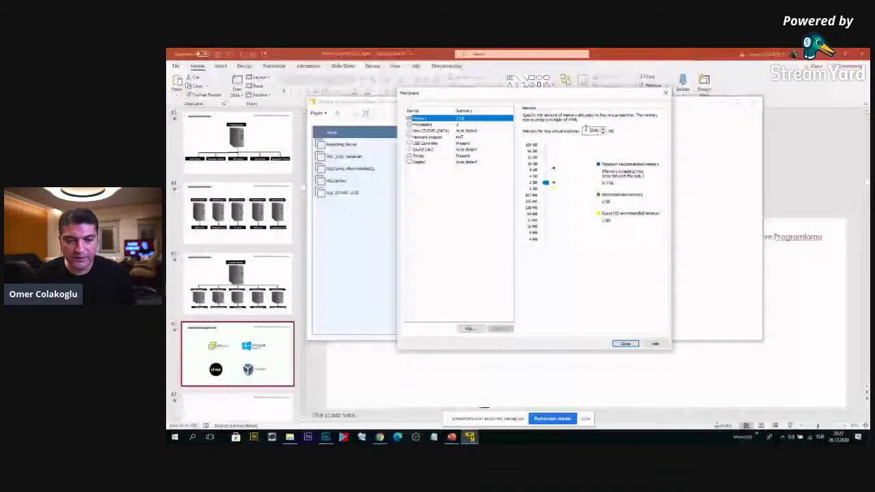
Point the CD/DVD drive at the Windows Server 2016 ISO in the Resources folder and finish the VM.
left_click(465, 125)
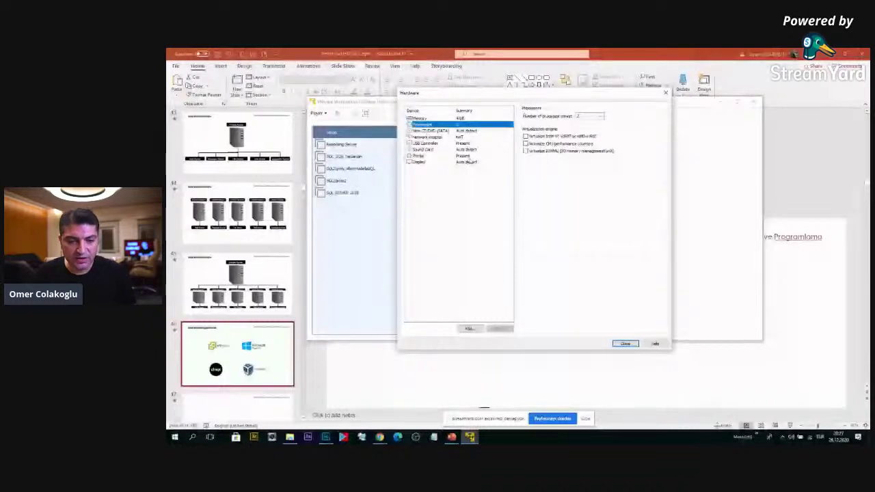
left_click(432, 130)
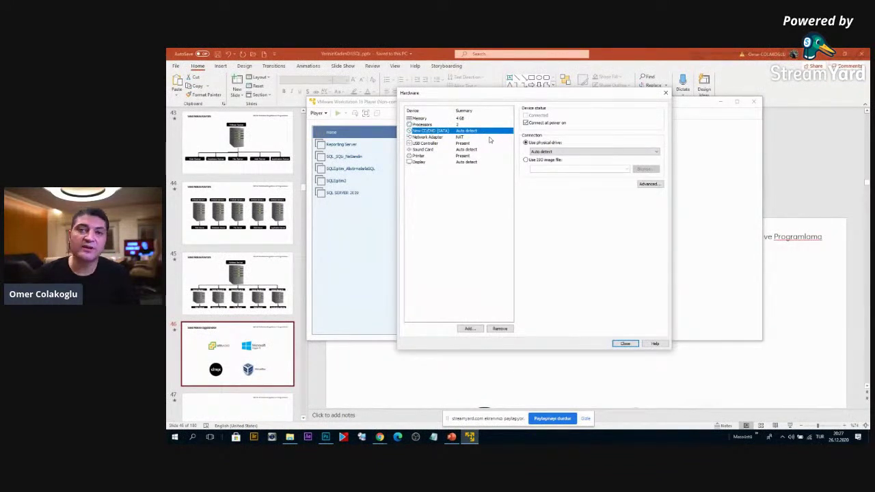
left_click(527, 159)
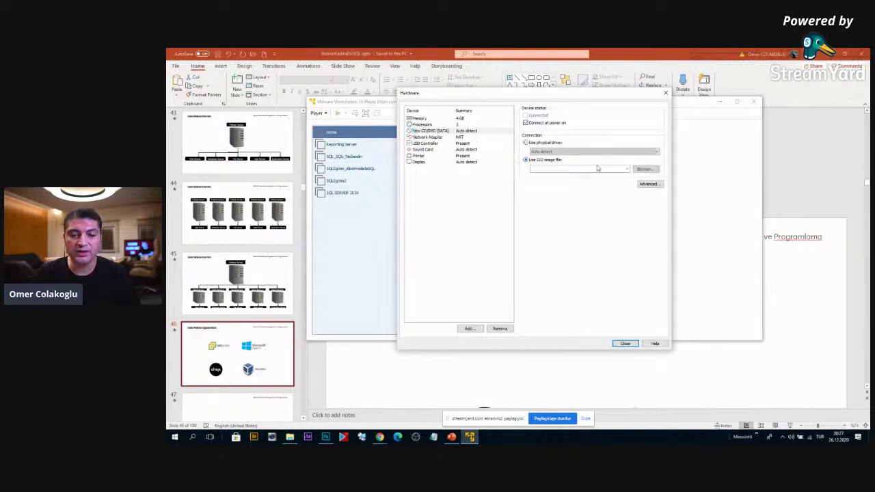
left_click(645, 168)
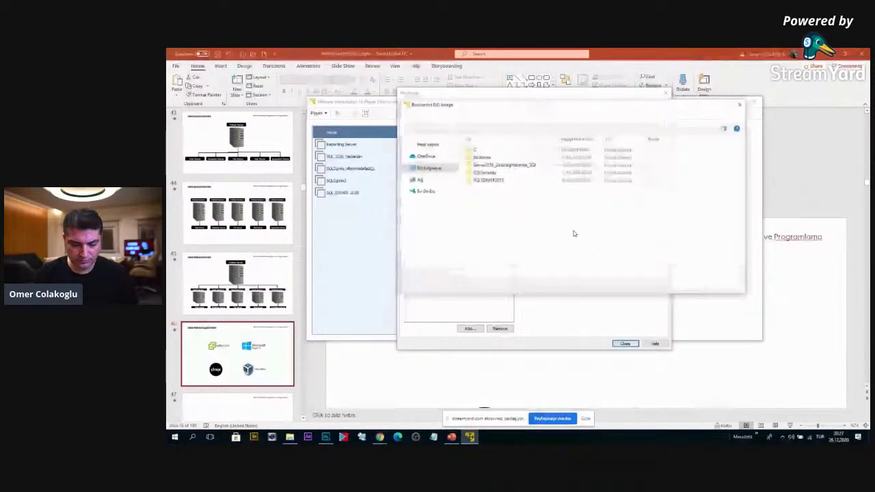
type("Bilg")
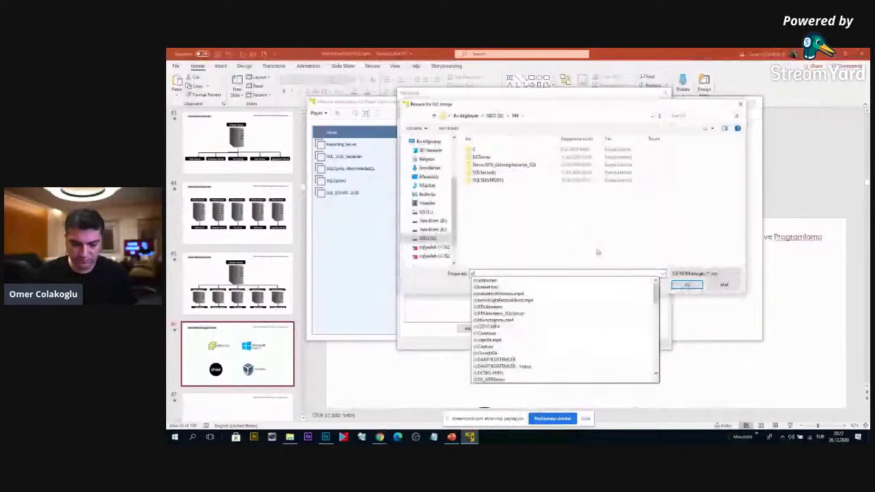
key("Return")
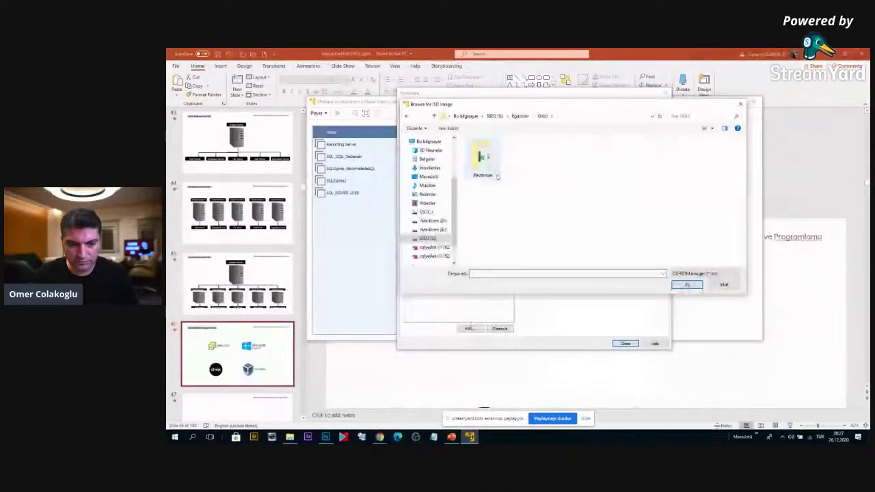
double_click(493, 175)
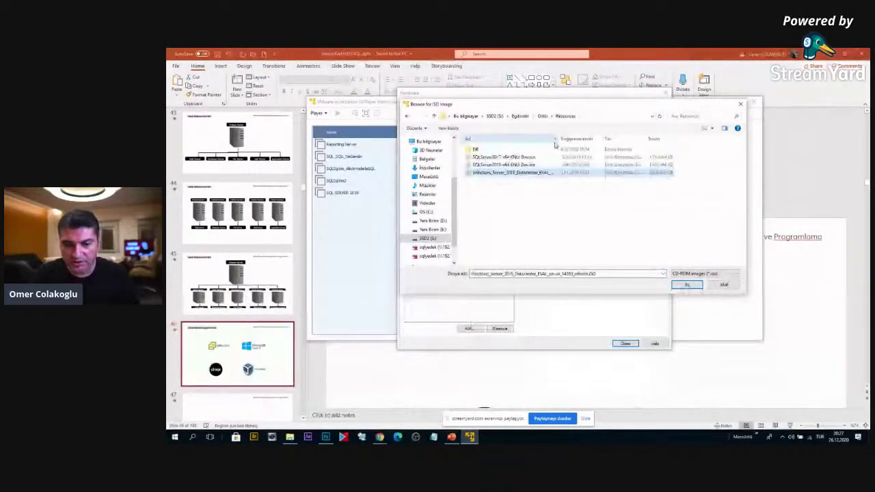
double_click(555, 143)
left_click(686, 285)
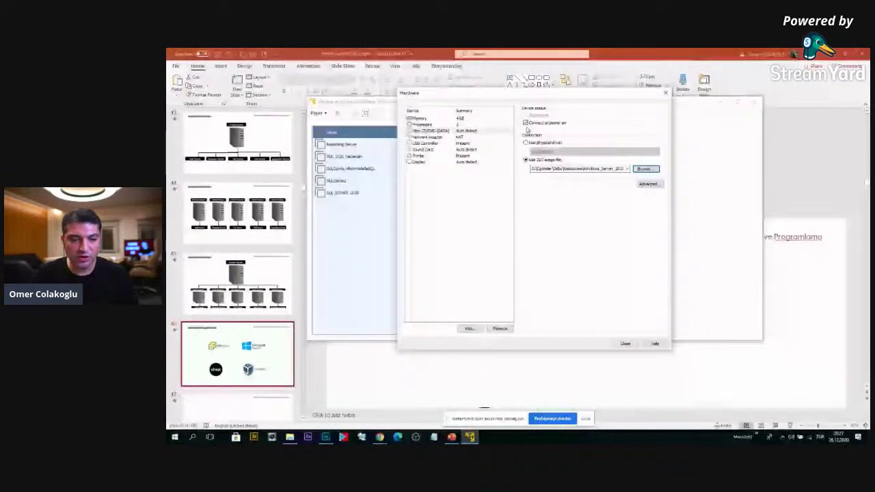
left_click(625, 343)
left_click(353, 146)
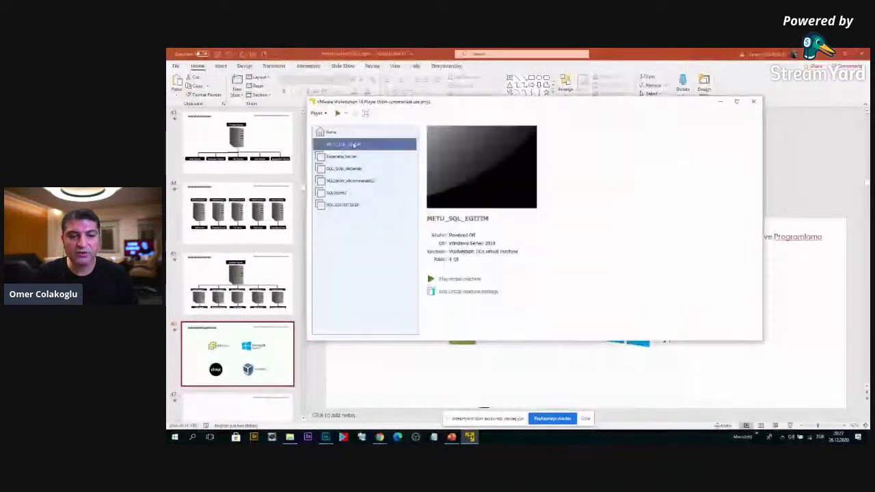
Power on METU_SQL_EGITIM and boot it from the installation disc into Windows Setup.
left_click(337, 114)
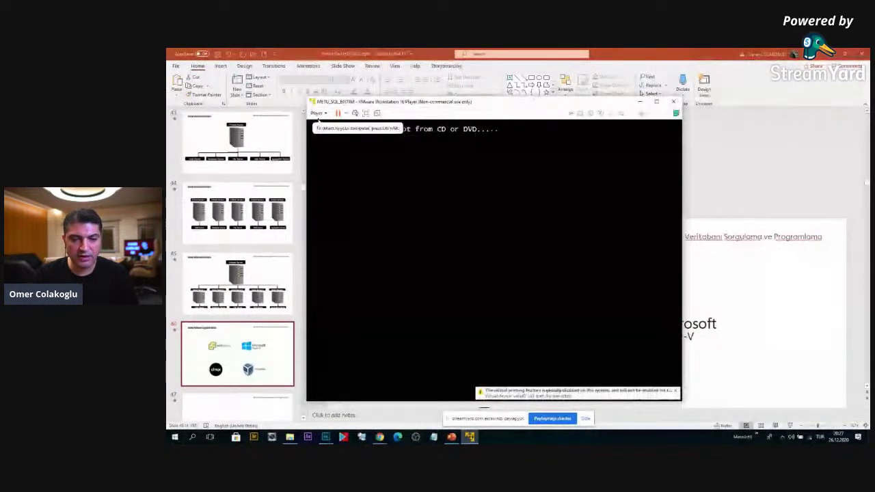
key("Return")
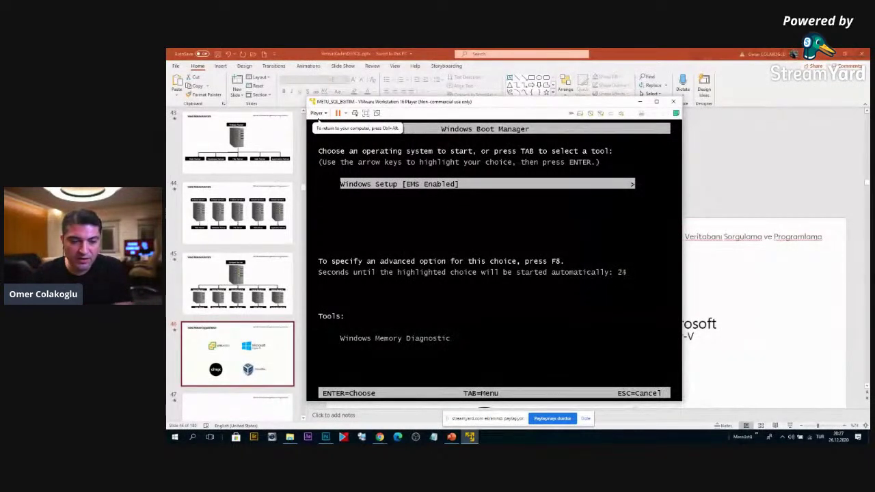
key("Return")
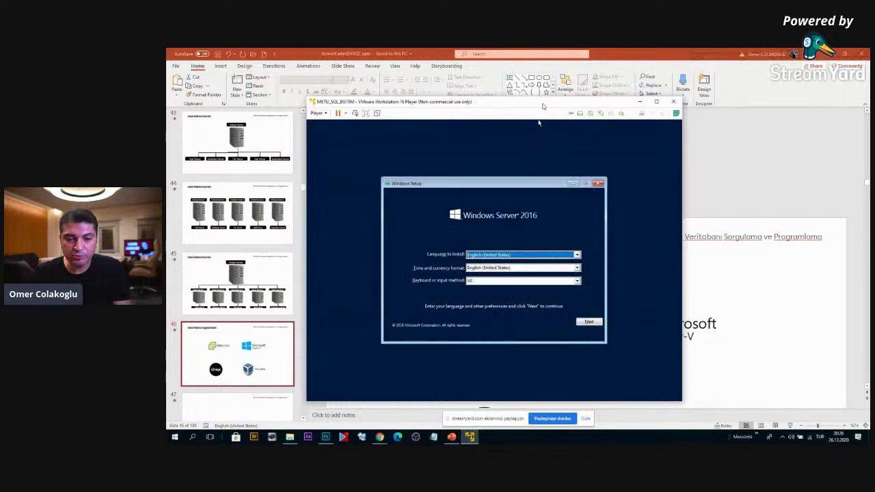
left_click_drag(541, 111, 571, 110)
Choose Turkish (Turkey) format with Turkish Q keyboard, then start the installation with Install now.
left_click(551, 266)
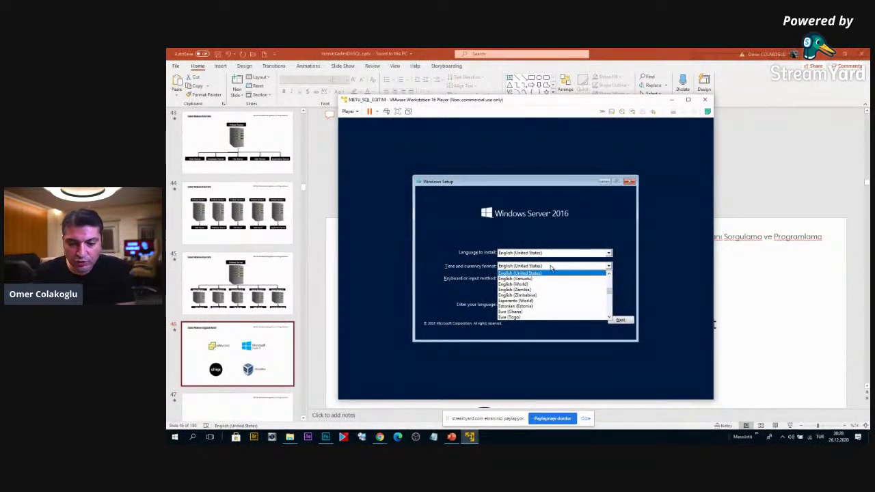
left_click(545, 253)
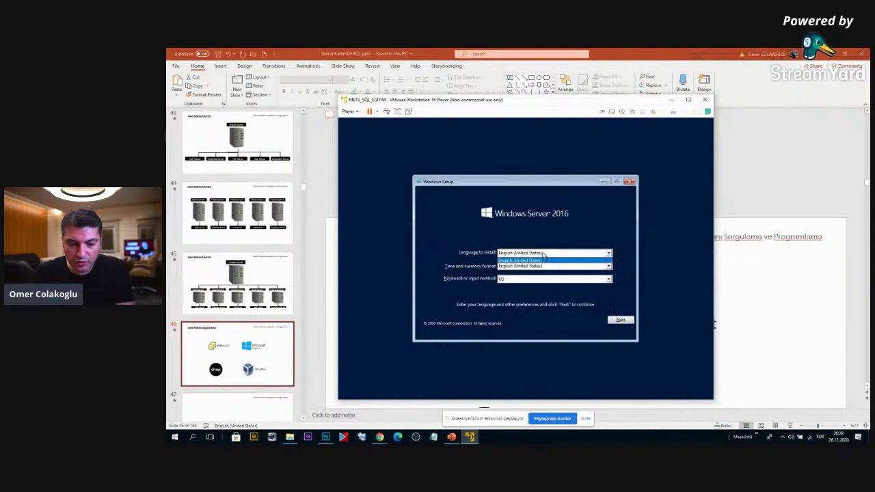
left_click(545, 254)
left_click(533, 267)
key("Down")
key("Down")
key("Down")
key("Down")
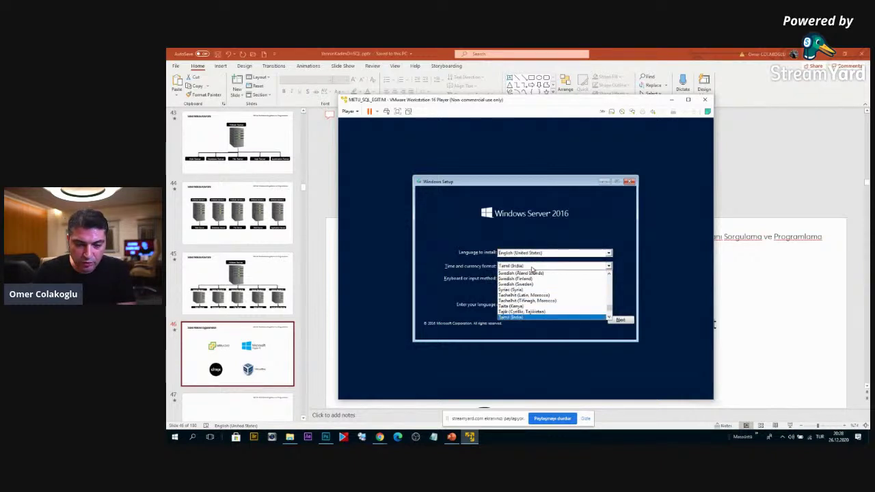
key("Down")
key("Down")
key("Down")
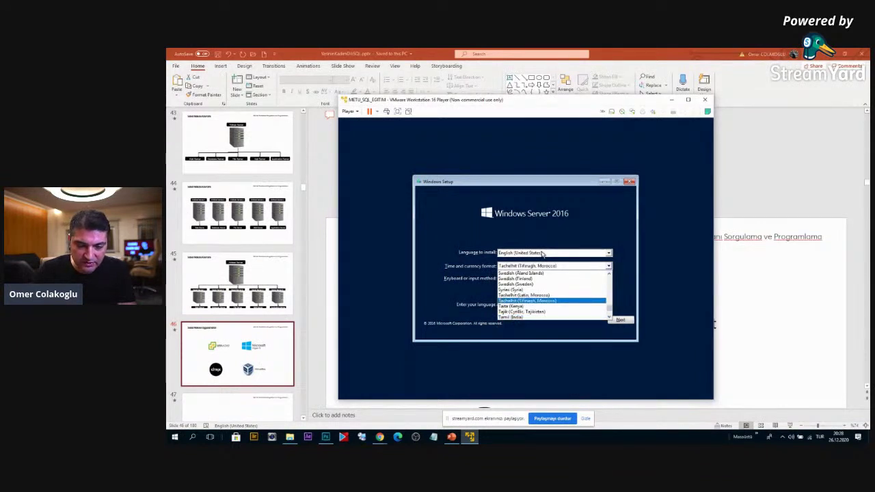
key("Down")
key("Down")
key("Down")
key("Down")
key("Down")
key("Down")
key("Down")
key("Down")
key("Down")
key("Down")
key("Down")
key("Down")
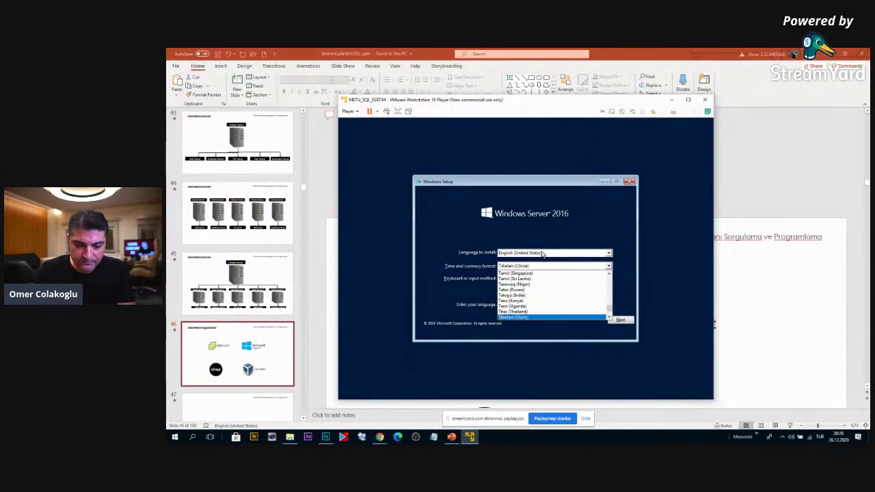
key("Down")
key("Down")
key("Up")
key("Return")
left_click(621, 322)
left_click(526, 263)
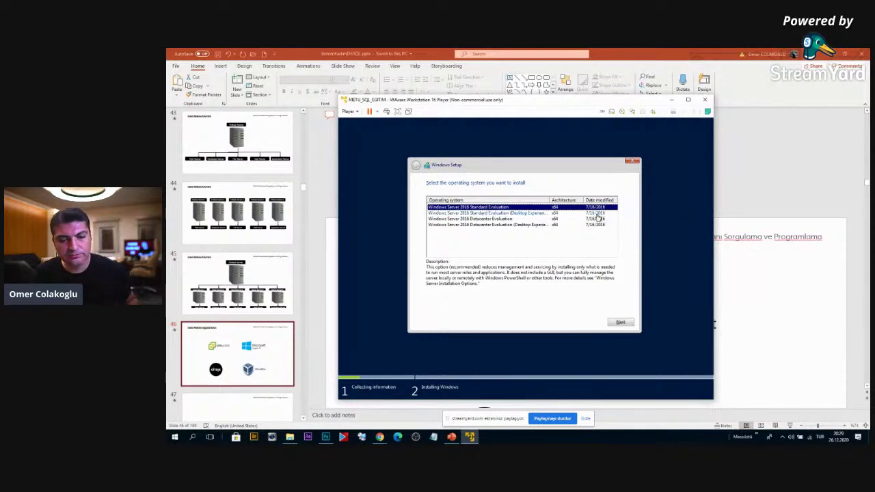
Install Standard Evaluation (Desktop Experience) as a custom install on the 60 GB unallocated Drive 0, accepting the license.
left_click(511, 214)
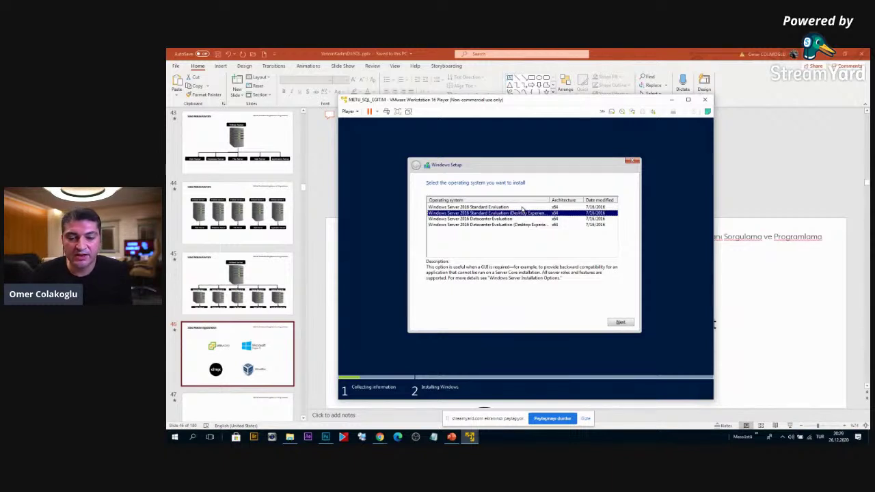
left_click(620, 324)
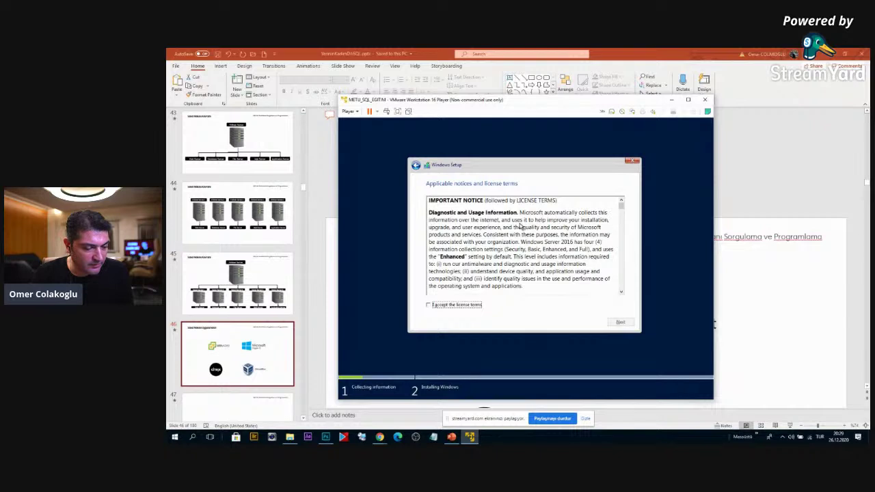
left_click(447, 305)
left_click(620, 322)
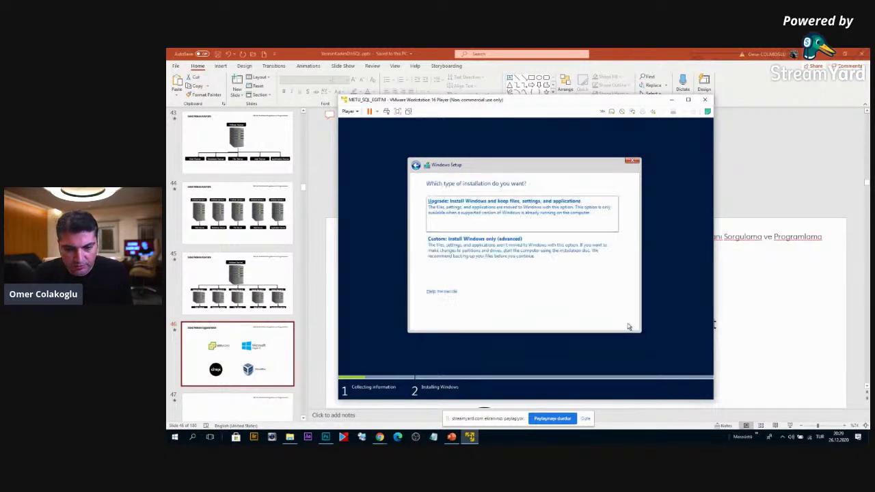
left_click(497, 245)
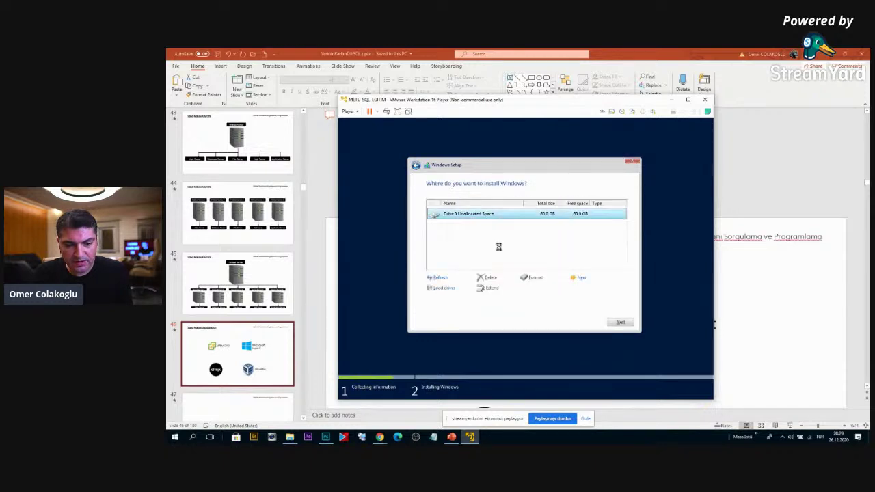
left_click(611, 321)
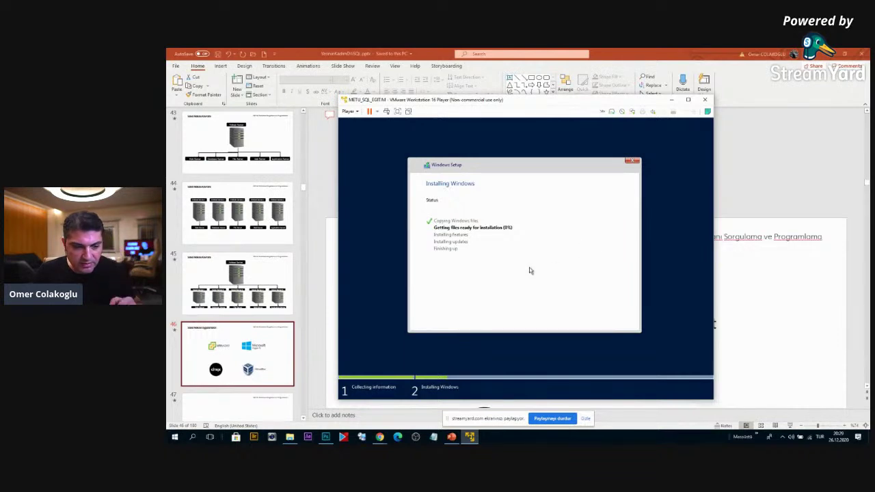
Bring up the YouTube livestream tab in Chrome.
left_click(379, 437)
left_click(340, 406)
left_click(220, 54)
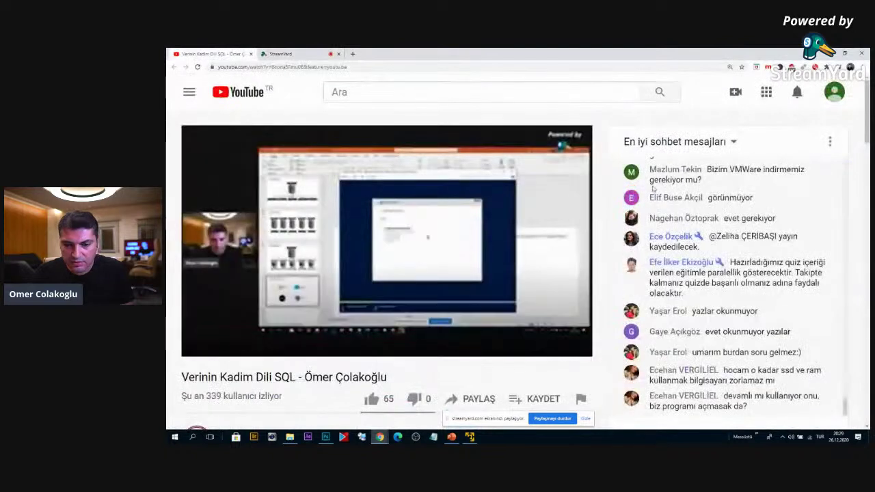
Set the livestream's video quality to 720p in the player settings.
double_click(730, 197)
left_click(761, 170)
left_click_drag(761, 170, 701, 179)
left_click(701, 180)
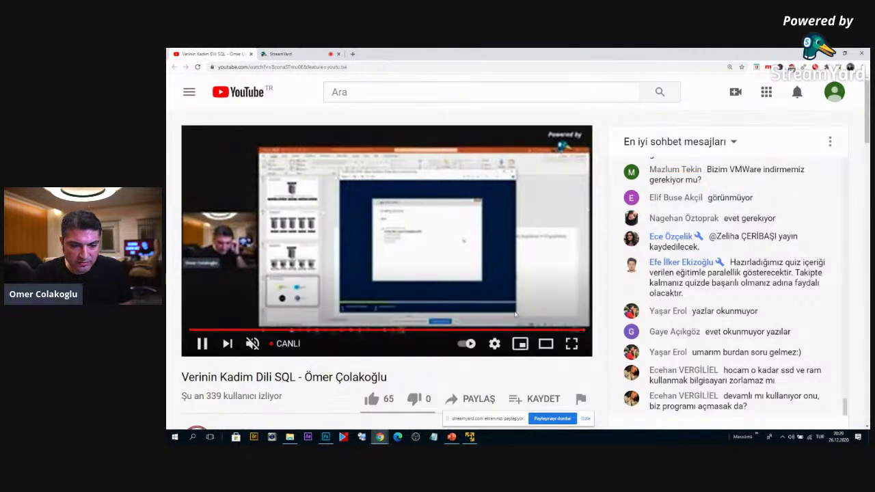
left_click(496, 344)
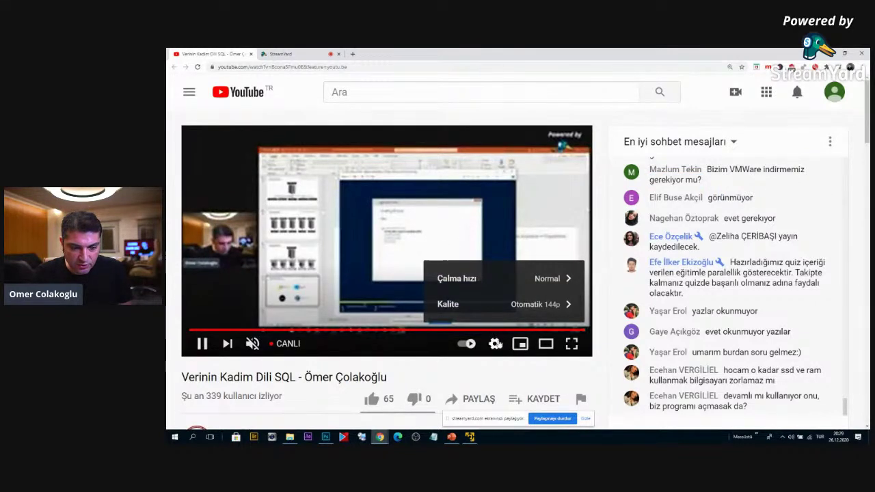
left_click(550, 306)
left_click(456, 216)
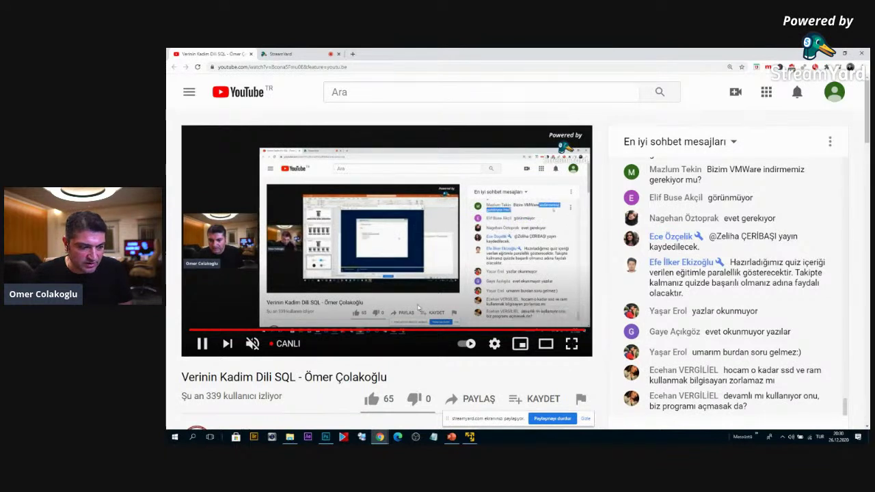
Scroll through the chat, recheck the 720p quality, and return to the installation screen.
left_click_drag(737, 332, 765, 333)
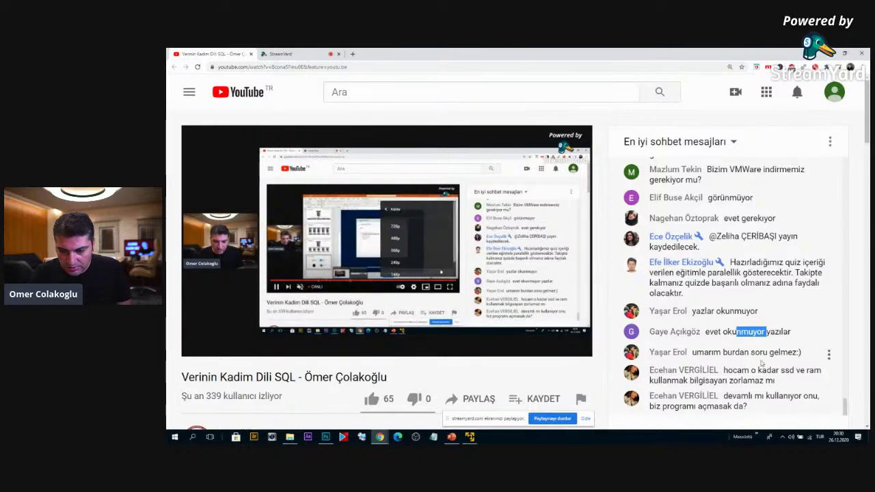
left_click_drag(742, 370, 771, 370)
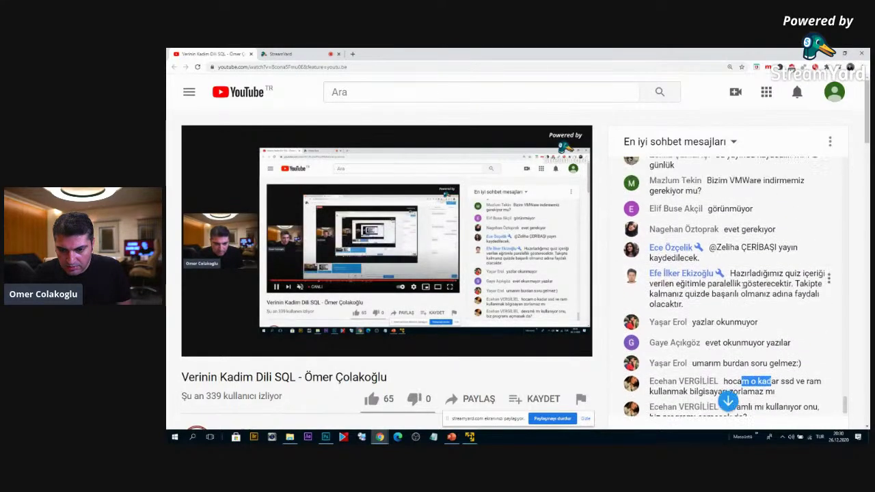
scroll(739, 300, "up", 1)
scroll(743, 286, "up", 4)
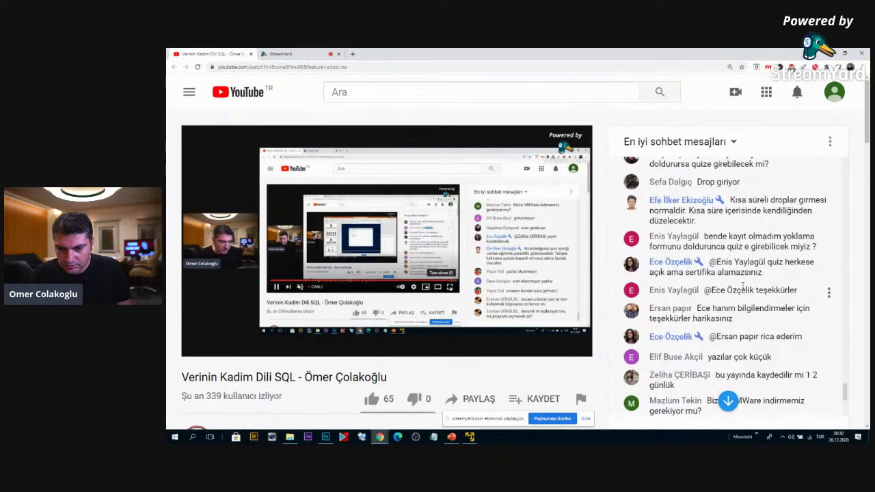
scroll(763, 287, "up", 4)
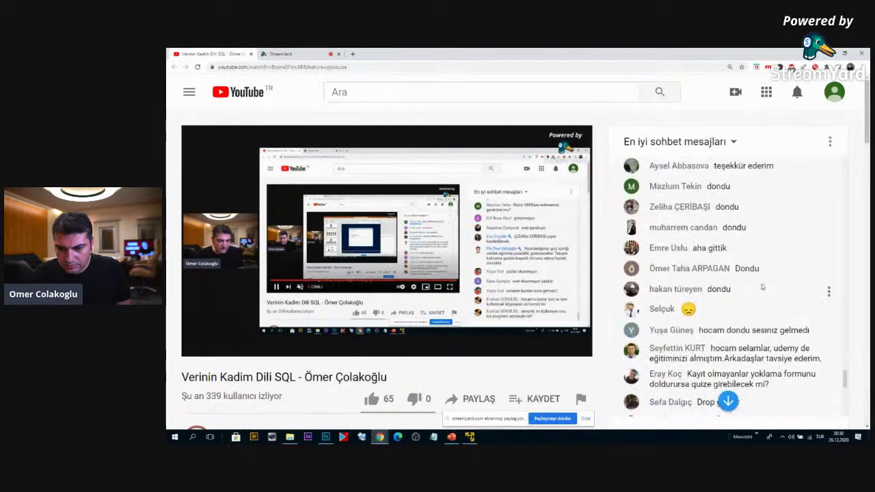
scroll(763, 286, "down", 5)
scroll(763, 285, "up", 1)
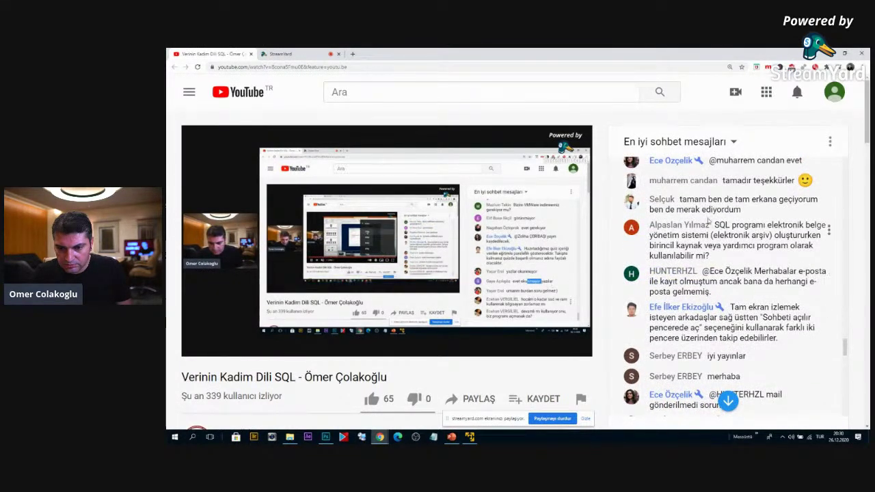
left_click(494, 343)
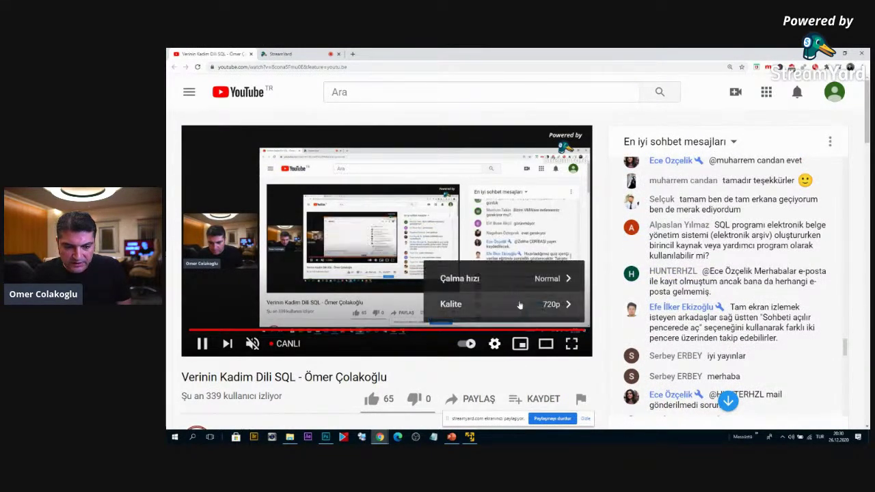
left_click(517, 305)
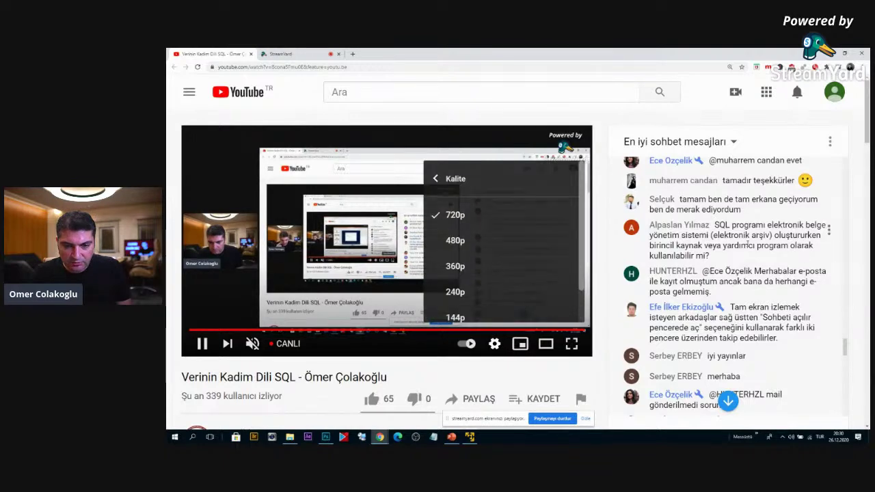
left_click(441, 239)
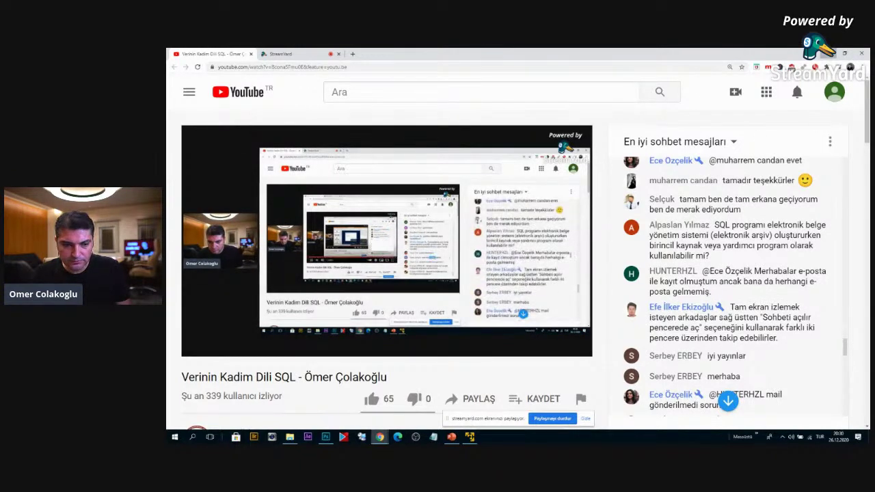
key("alt+Tab")
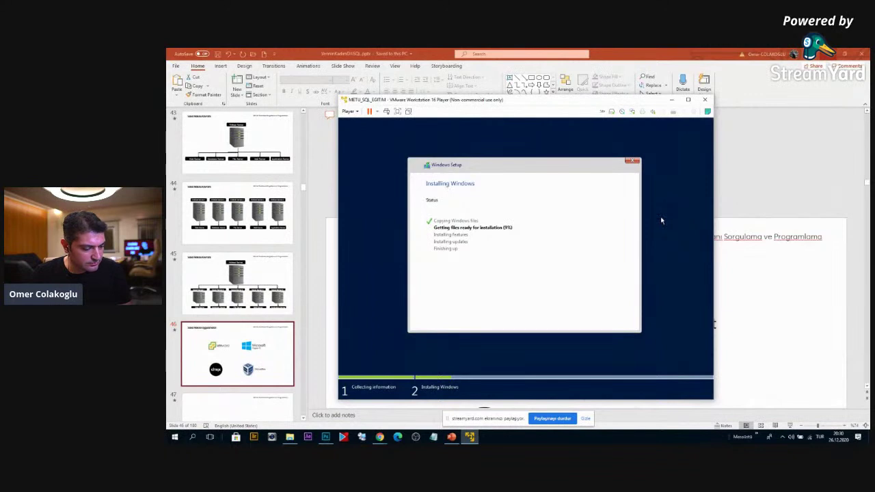
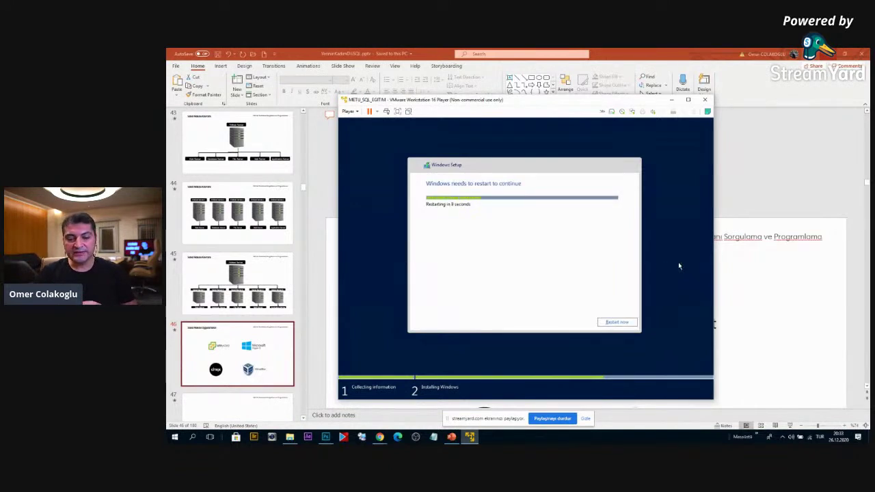
Restart the guest's Windows setup so it moves on to the Administrator password page.
left_click(616, 323)
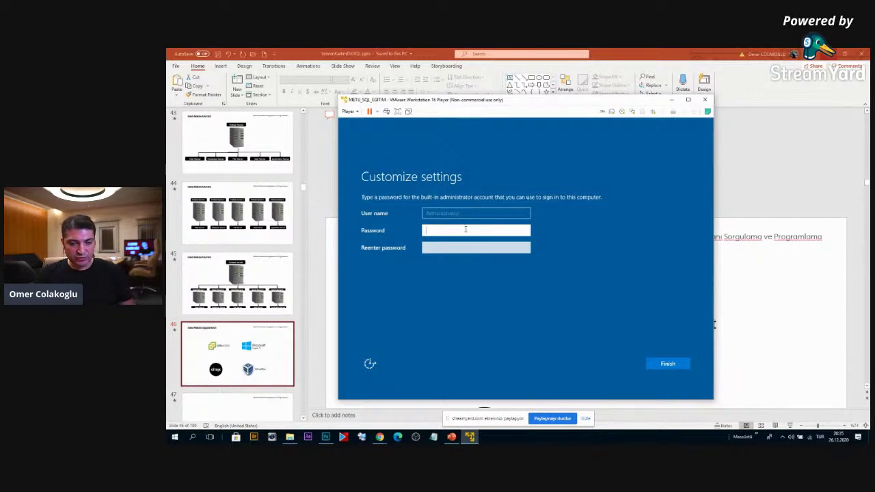
Enter and confirm the built-in Administrator password, then finish setup.
left_click_drag(525, 230, 367, 233)
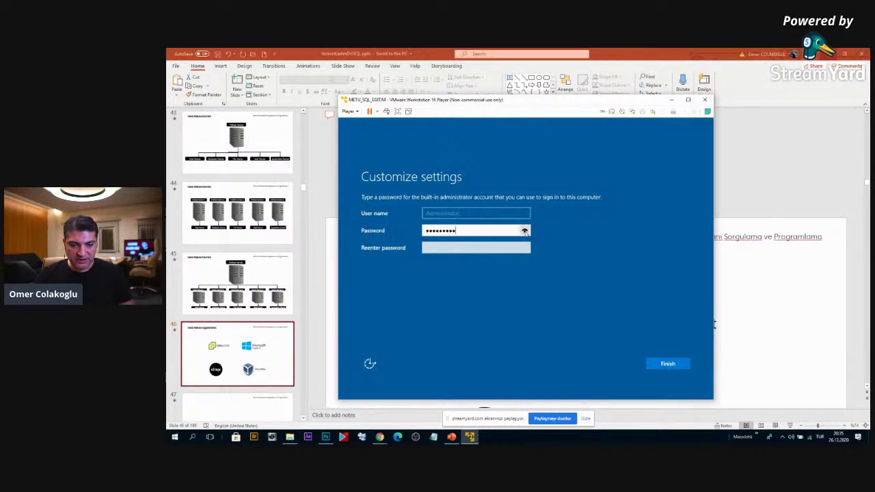
left_click(478, 244)
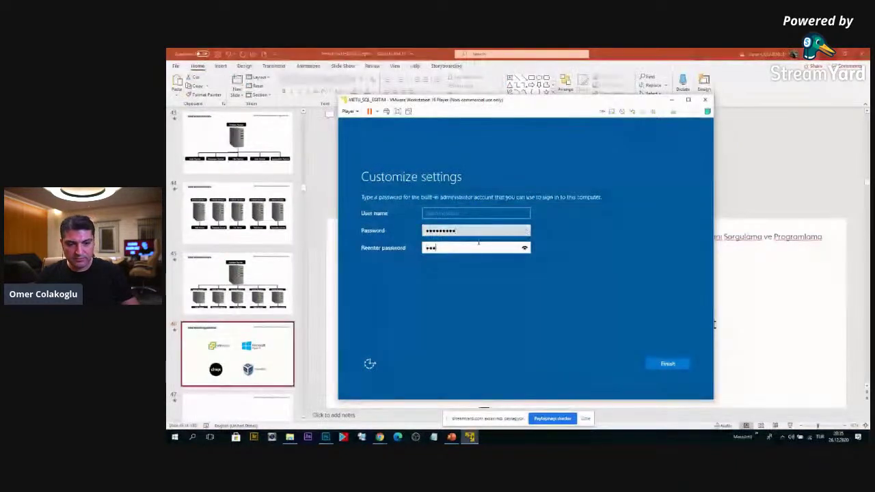
key("Return")
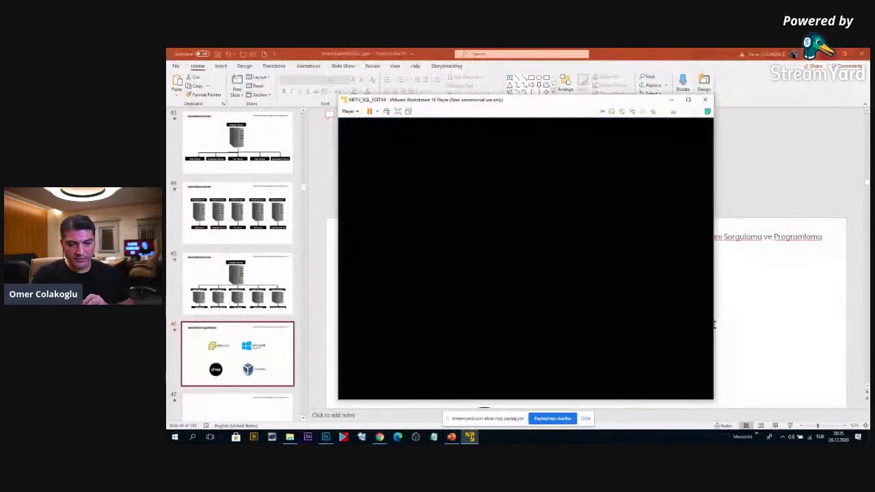
Send Ctrl+Alt+Del to the guest and sign in as Administrator with the password.
left_click_drag(471, 102, 452, 69)
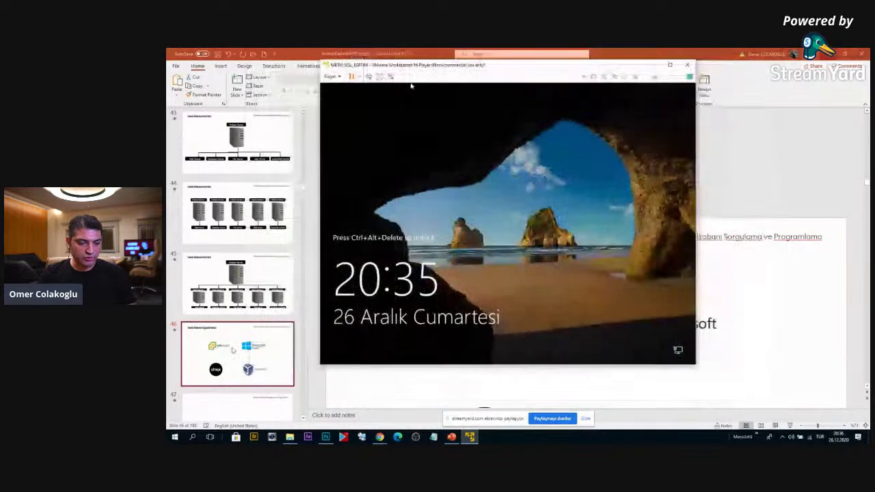
left_click(175, 437)
left_click(174, 437)
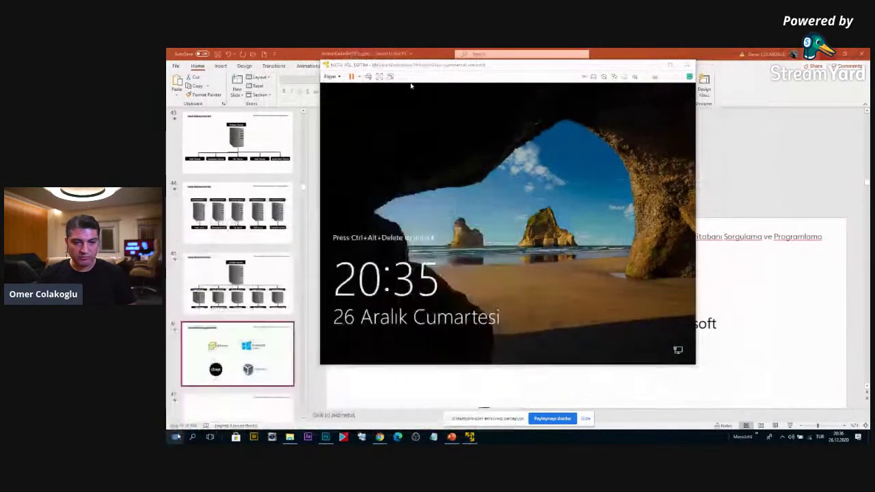
left_click(491, 68)
left_click_drag(491, 68, 512, 84)
key("ctrl+alt+Insert")
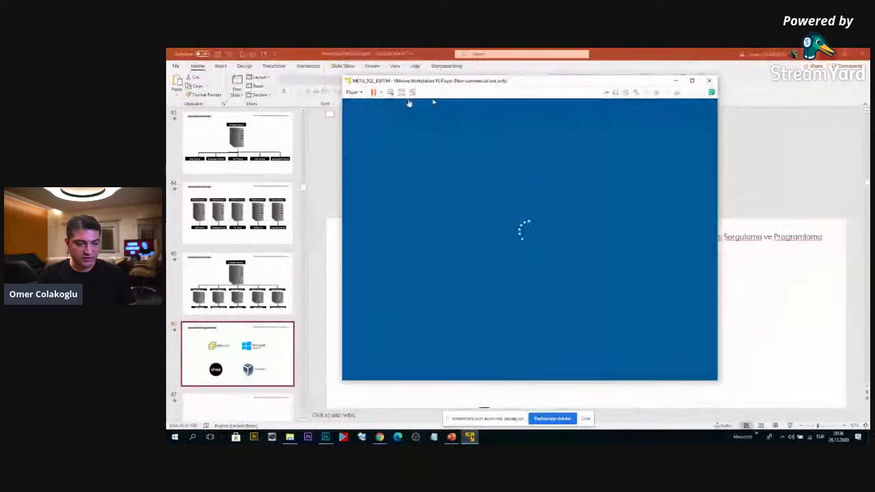
type("********")
key("Return")
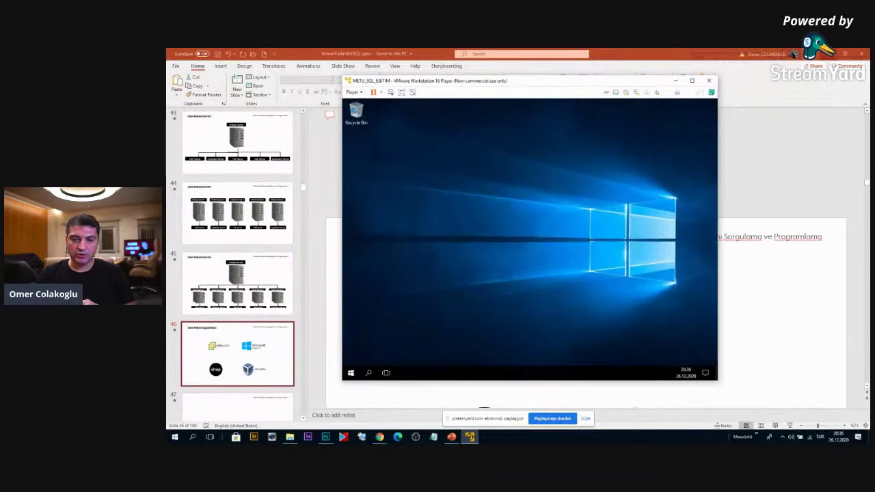
Copy rdms.bak from the host's Resources folder to the clipboard.
left_click(692, 80)
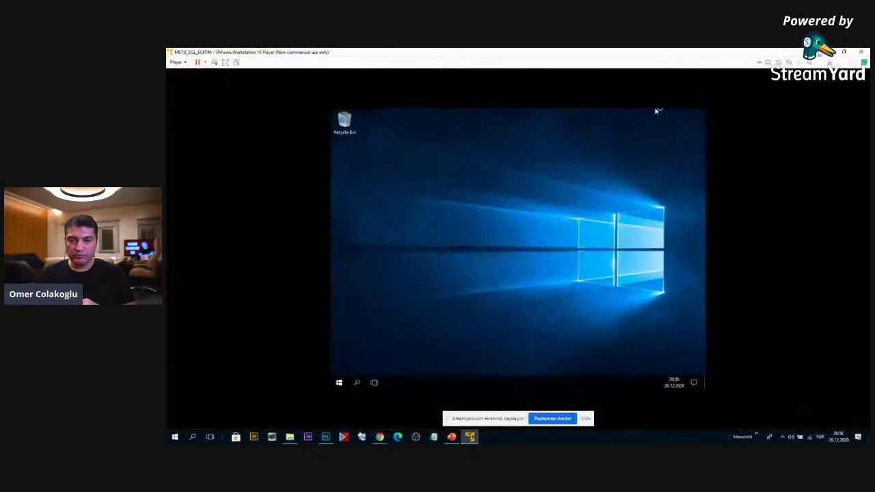
left_click(844, 53)
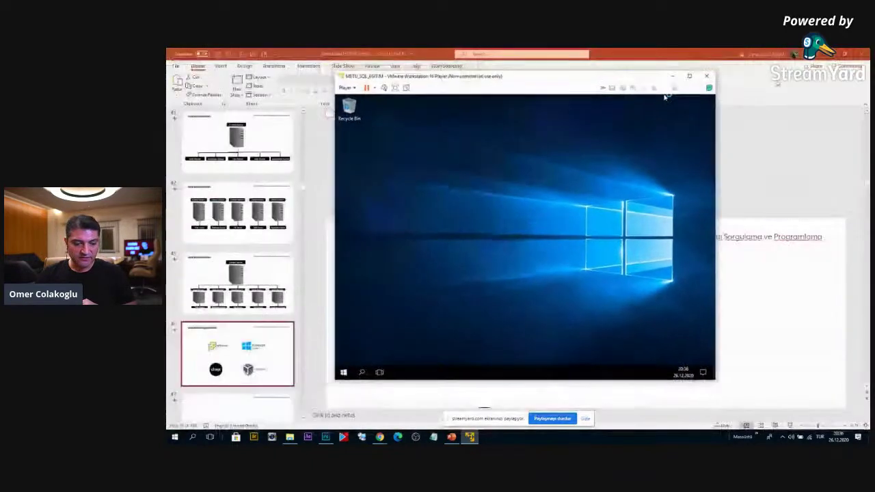
left_click(289, 437)
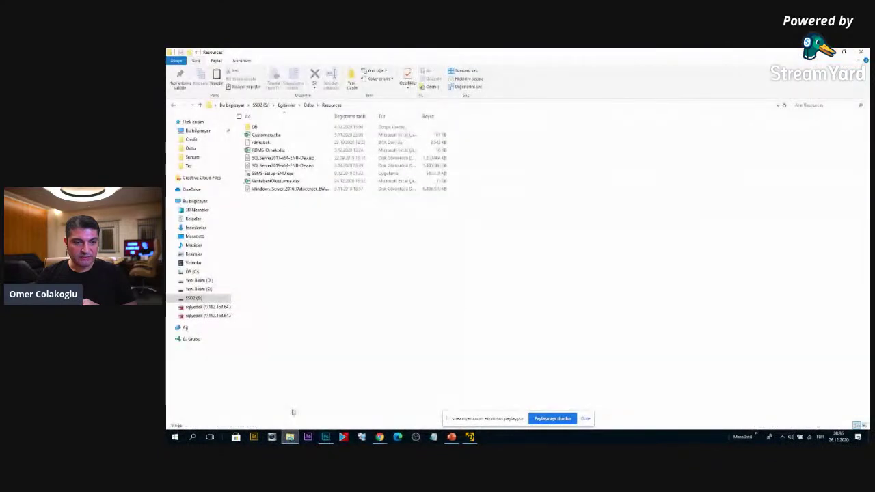
left_click(264, 143)
right_click(272, 149)
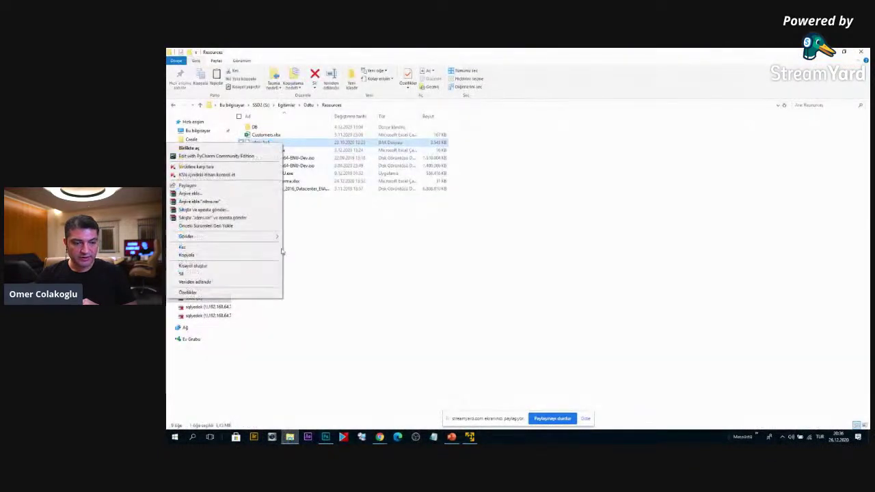
left_click(234, 256)
Try pasting onto the guest desktop (unavailable), then bring up the Player's Manage menu.
left_click(469, 437)
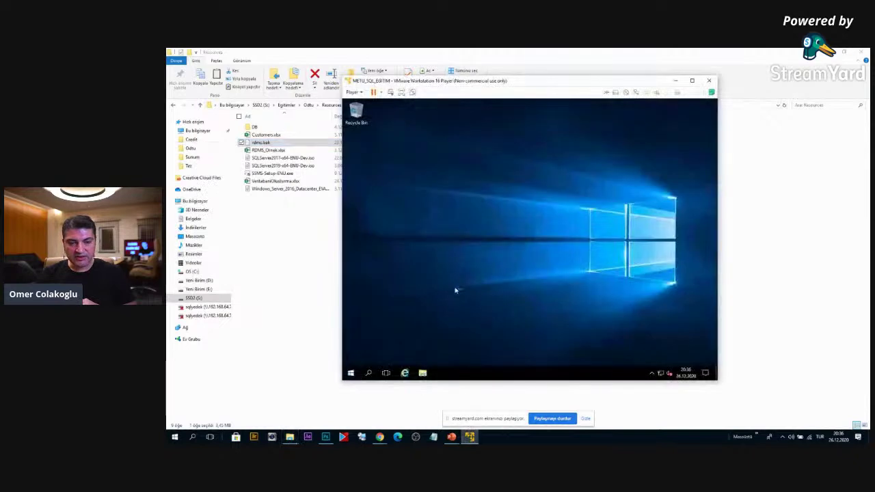
right_click(464, 249)
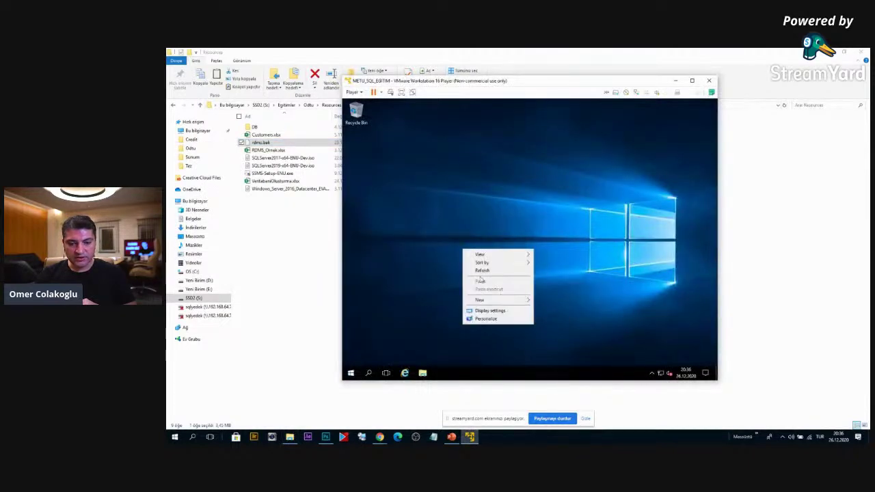
left_click(434, 216)
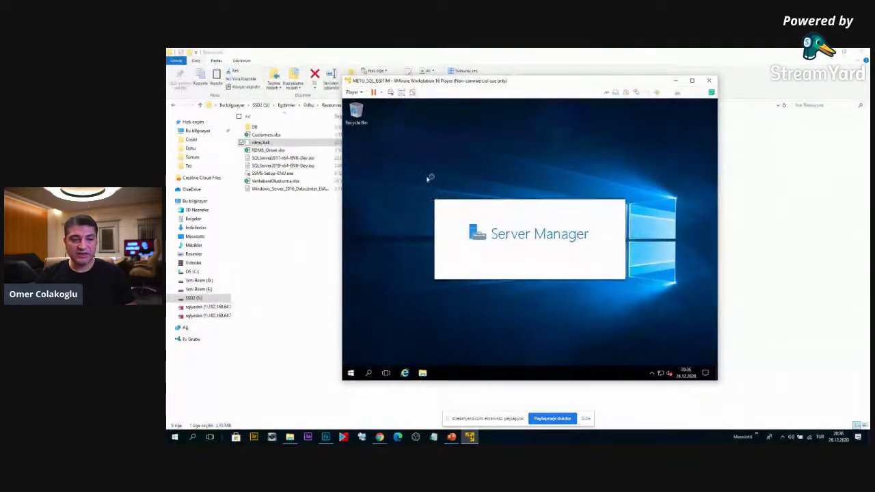
left_click(353, 91)
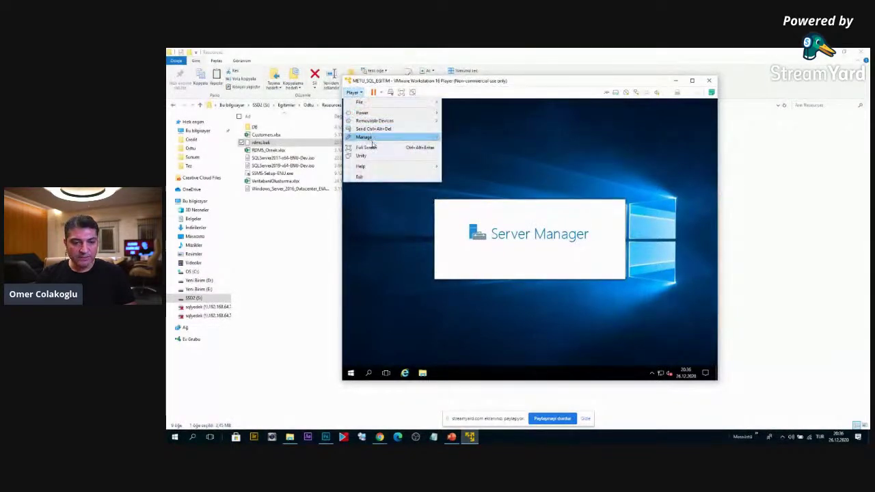
mouse_move(363, 137)
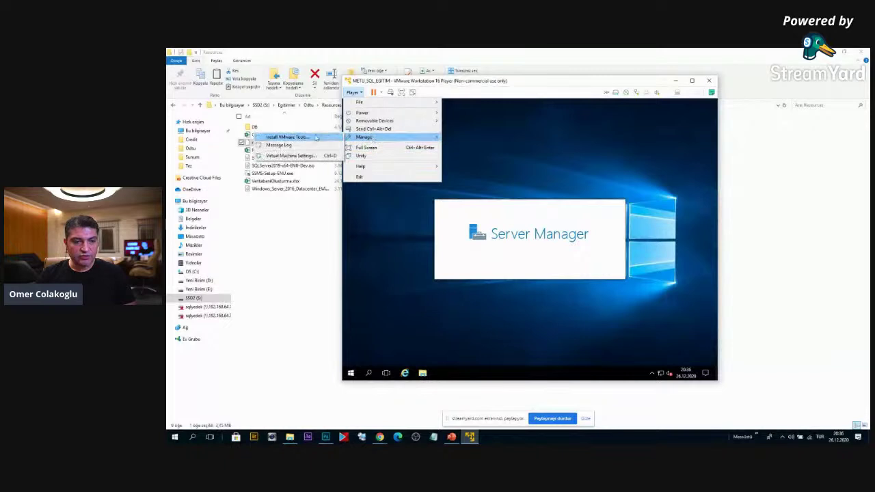
Start Install VMware Tools and locate the VMware Tools DVD drive under This PC.
left_click(314, 138)
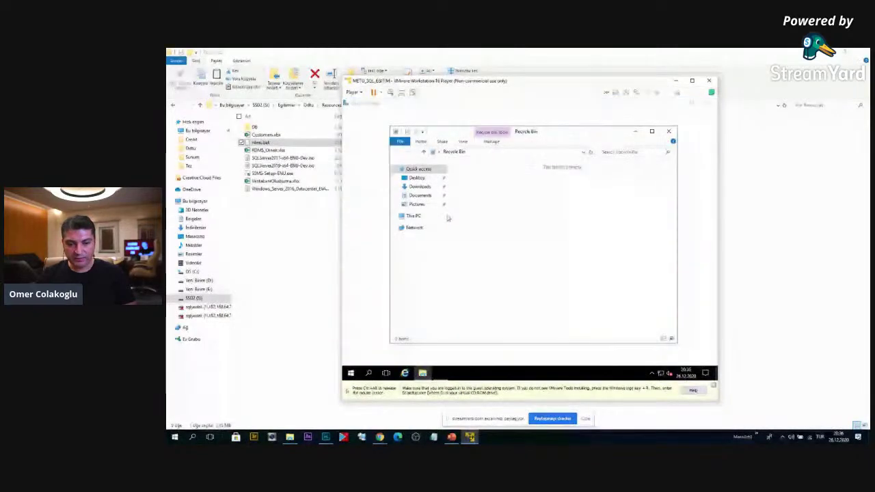
left_click(413, 215)
left_click(564, 255)
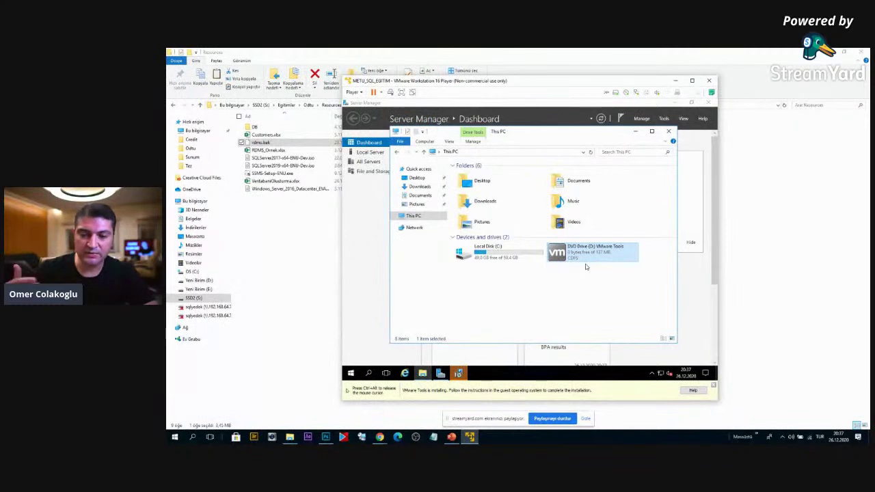
left_click_drag(585, 133, 572, 127)
left_click(519, 289)
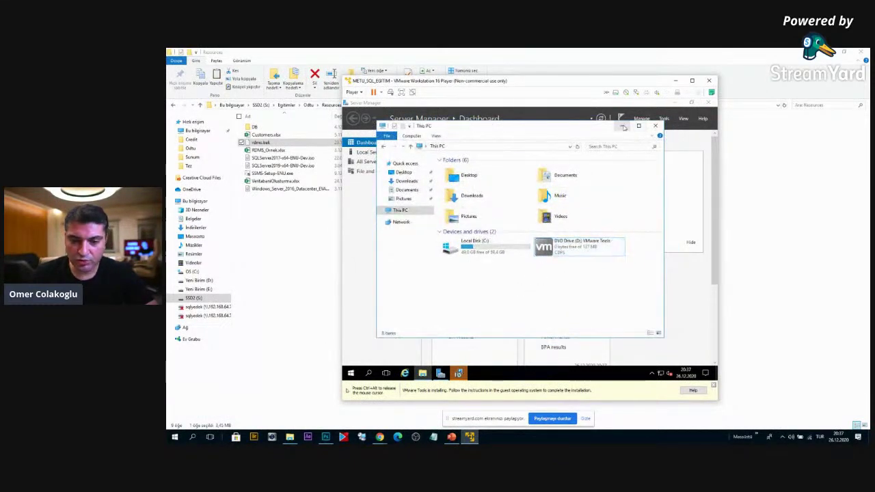
left_click(622, 126)
Run the VMware Tools setup wizard with the Typical setup type and begin installing.
left_click(567, 292)
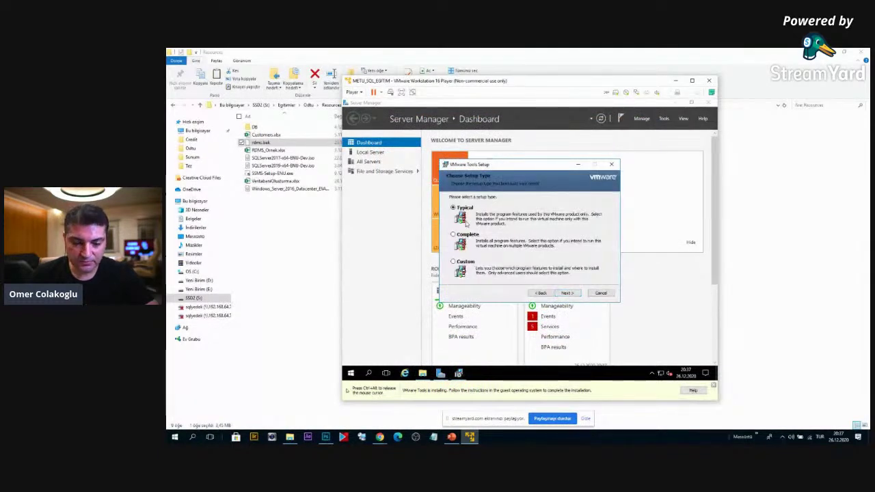
left_click(567, 292)
left_click(566, 292)
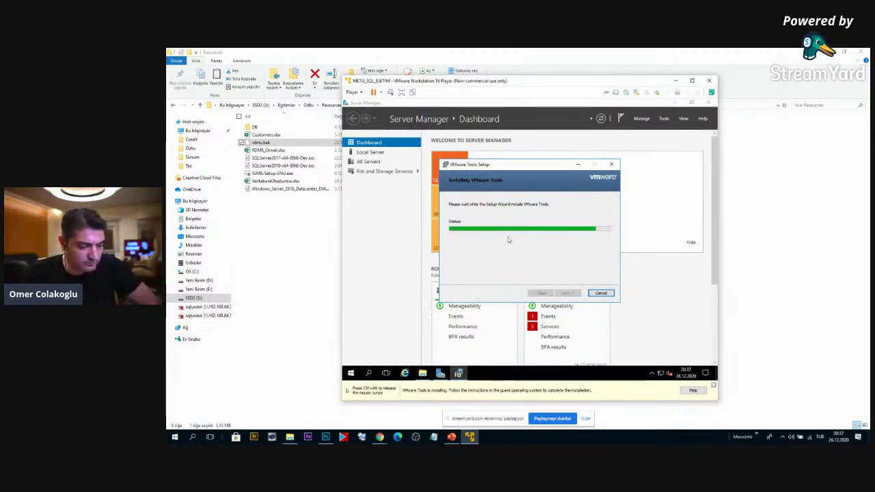
left_click_drag(516, 164, 528, 166)
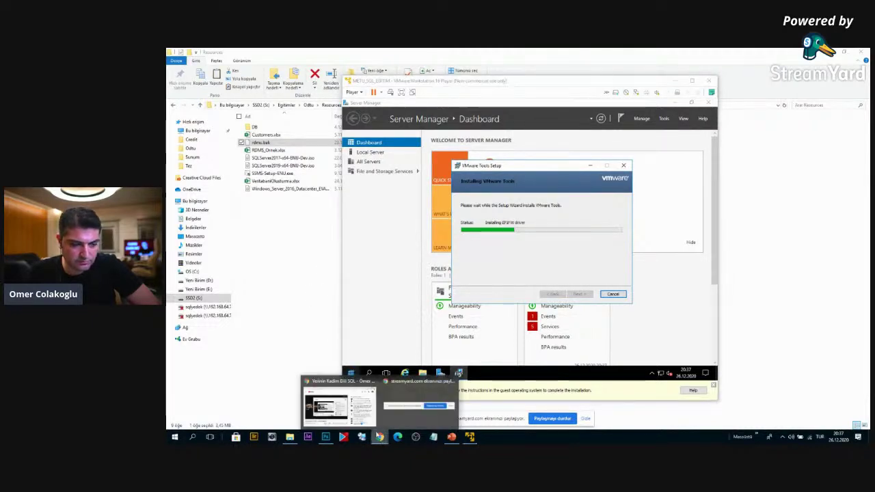
left_click(380, 438)
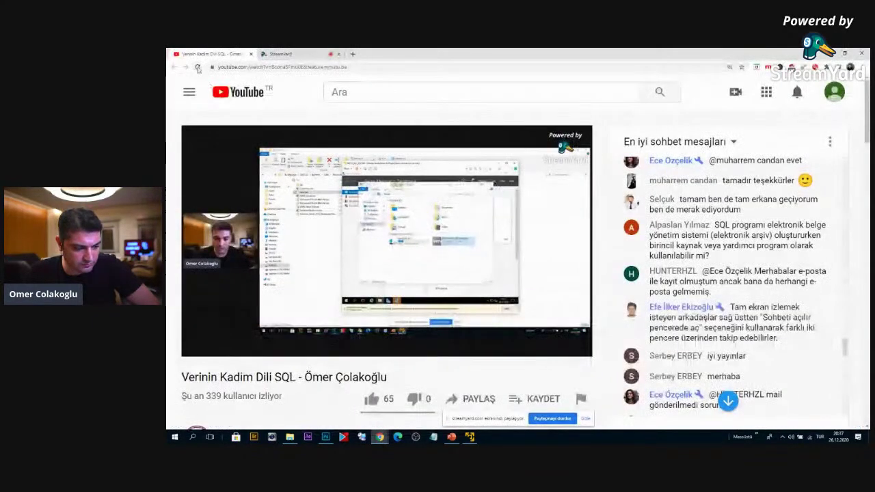
left_click(197, 67)
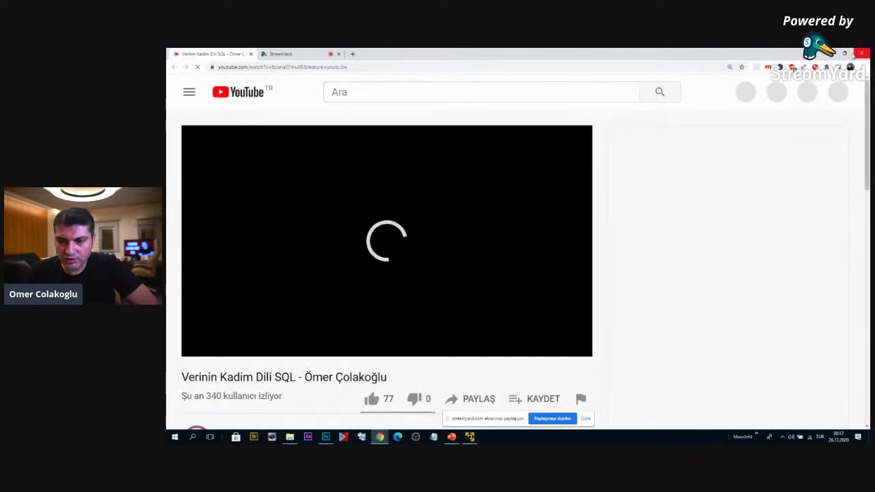
left_click(829, 53)
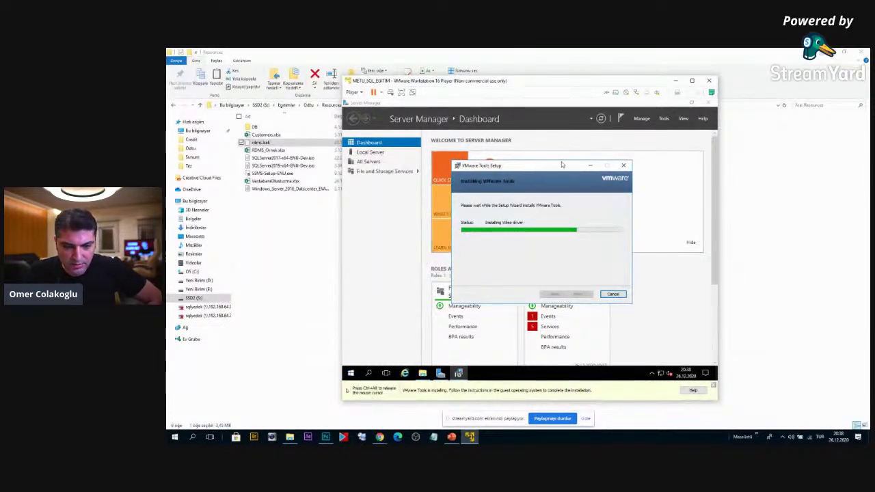
Close the VMware Tools Setup wizard once its Completed page appears.
left_click_drag(544, 165, 536, 170)
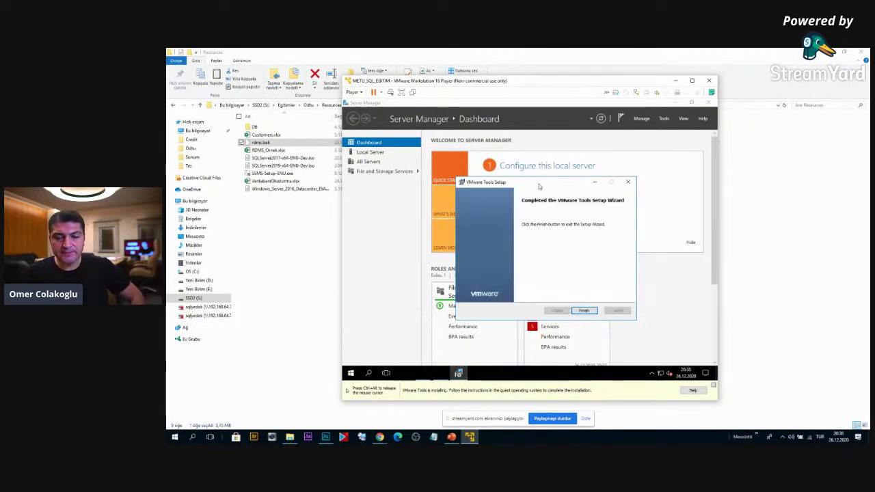
left_click(586, 311)
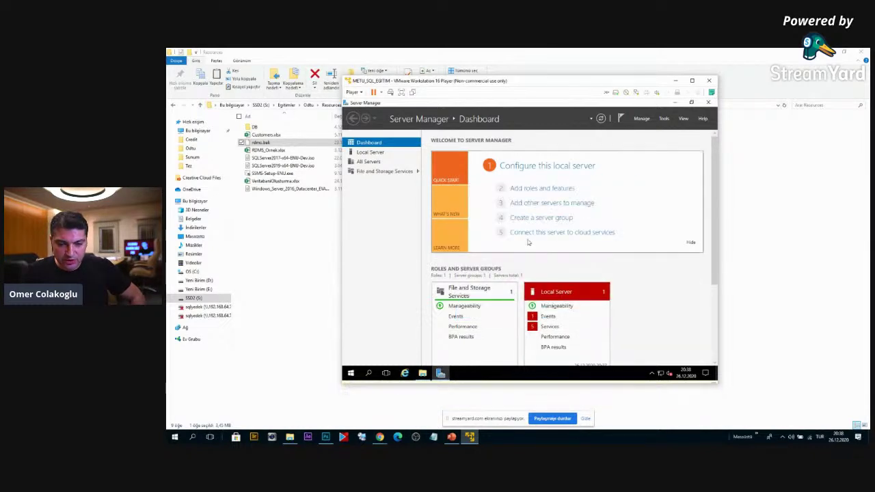
Postpone the VMware Tools restart and open the guest's System Properties from This PC.
left_click(505, 253)
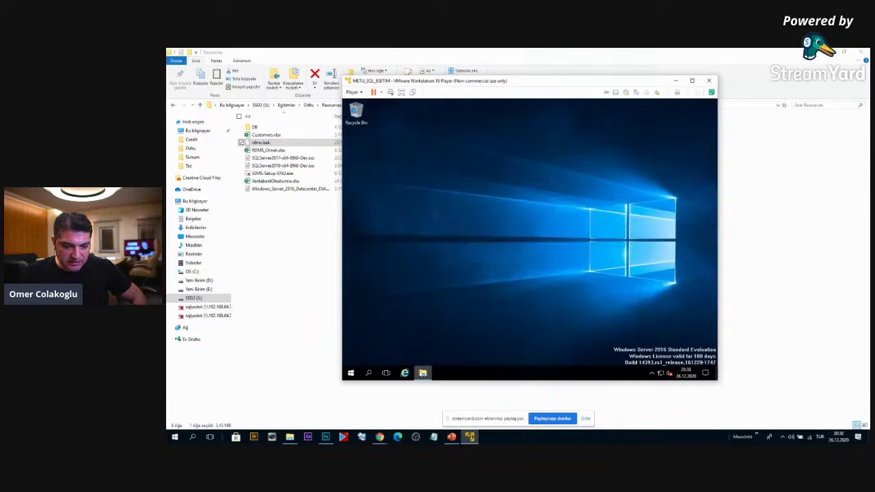
left_click(423, 372)
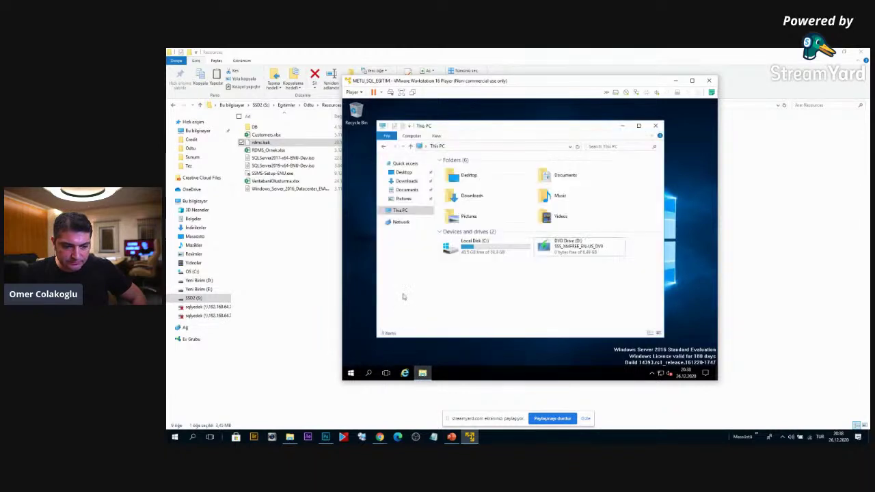
right_click(404, 212)
left_click(426, 309)
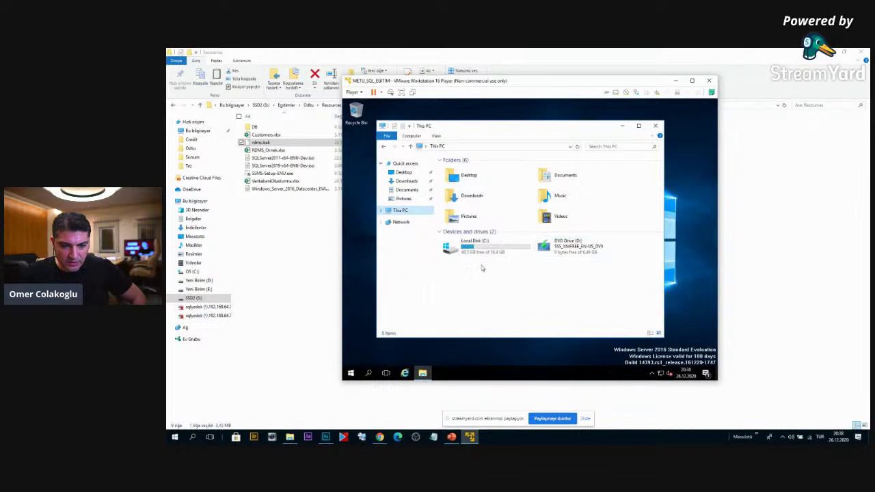
left_click(650, 262)
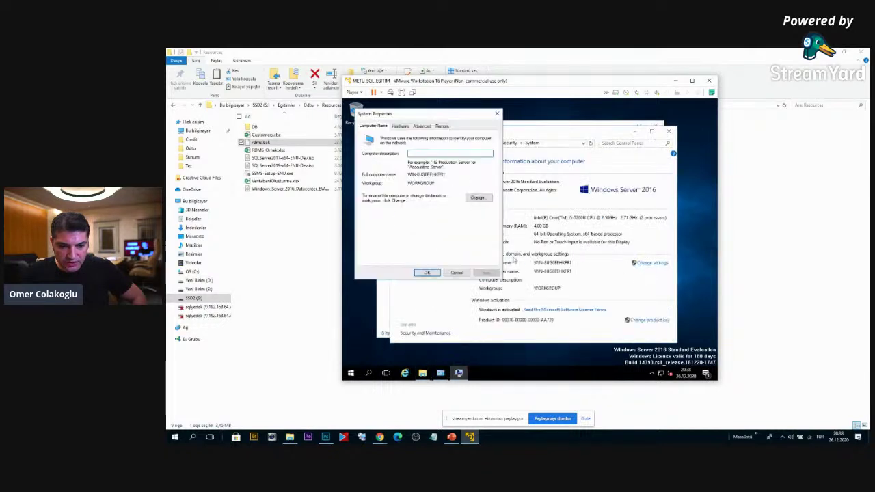
Change the computer name to SQLEGITIM and restart the guest immediately.
left_click(478, 197)
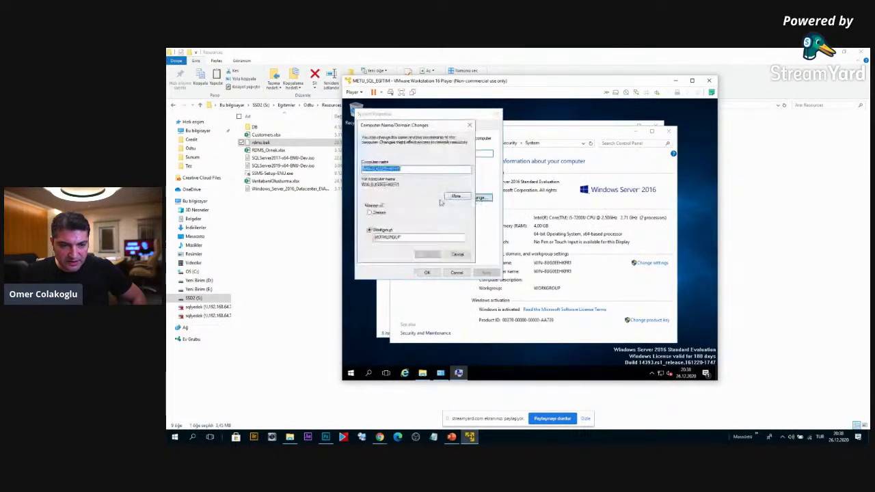
type("sql")
key("BackSpace")
key("BackSpace")
key("BackSpace")
type("SQLEGITIM")
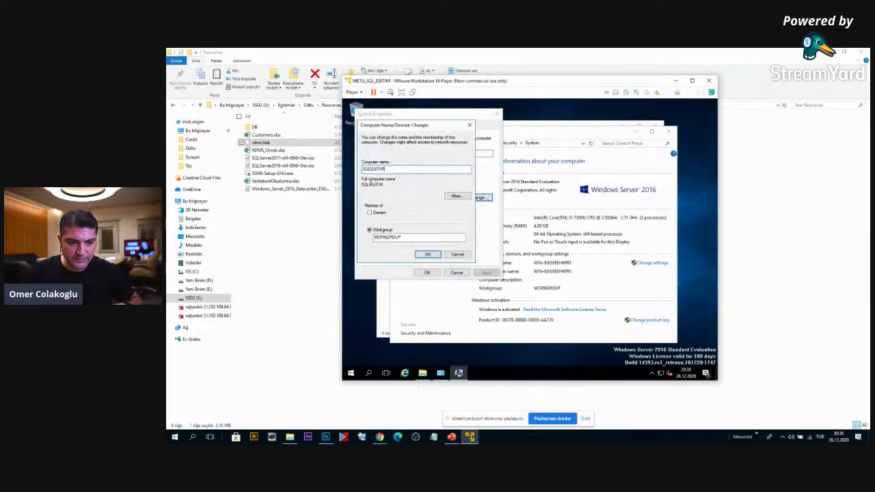
left_click(427, 254)
left_click(425, 253)
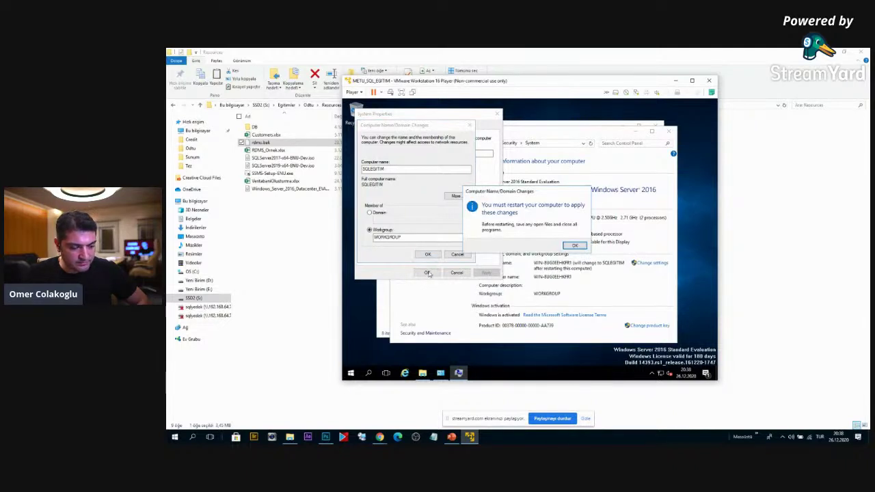
left_click(575, 245)
left_click(424, 273)
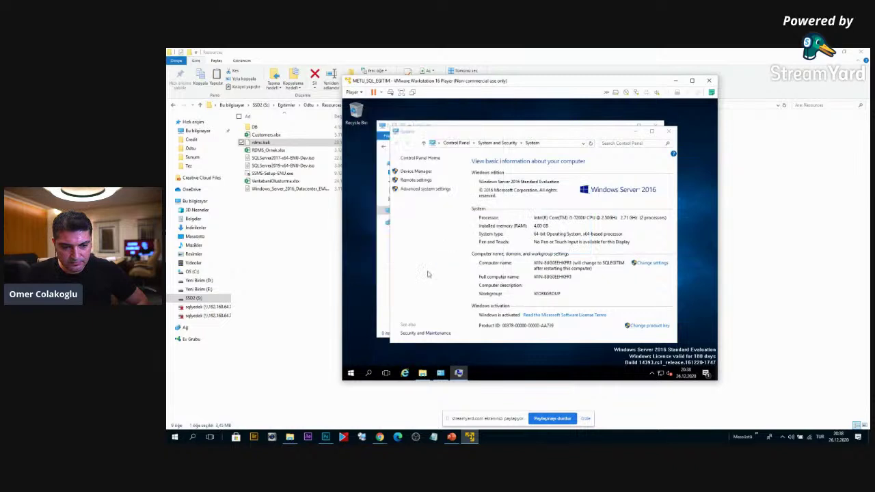
left_click(535, 244)
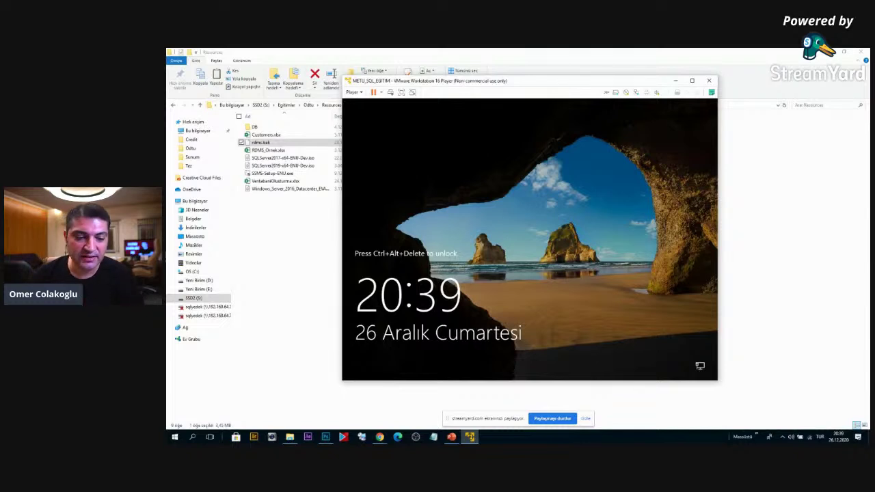
Send Ctrl+Alt+Del and sign back in to the guest's Administrator account.
left_click(391, 93)
left_click(505, 271)
type("*")
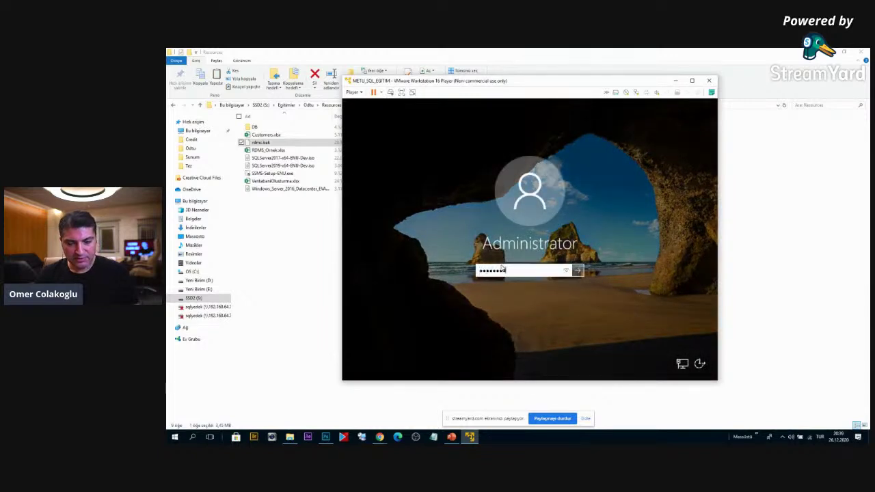
key("Return")
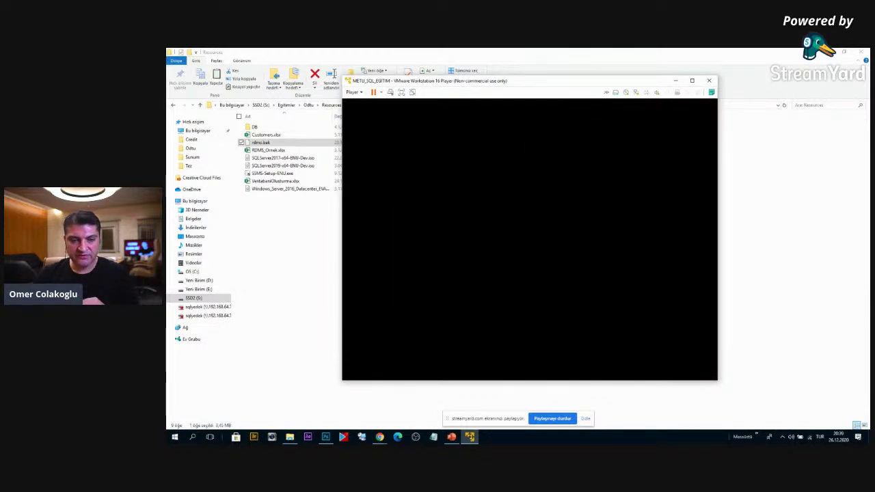
Maximize the Player window and bring the host's Resources folder to the front.
left_click(692, 80)
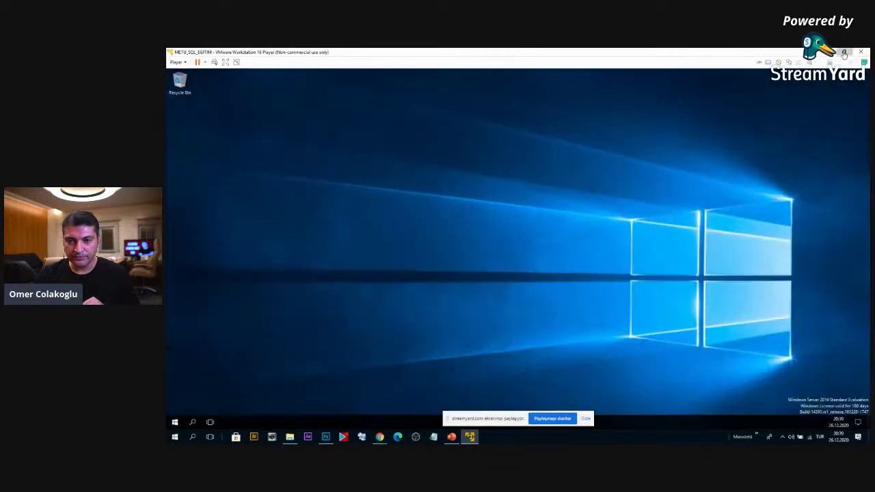
left_click(844, 52)
left_click(693, 81)
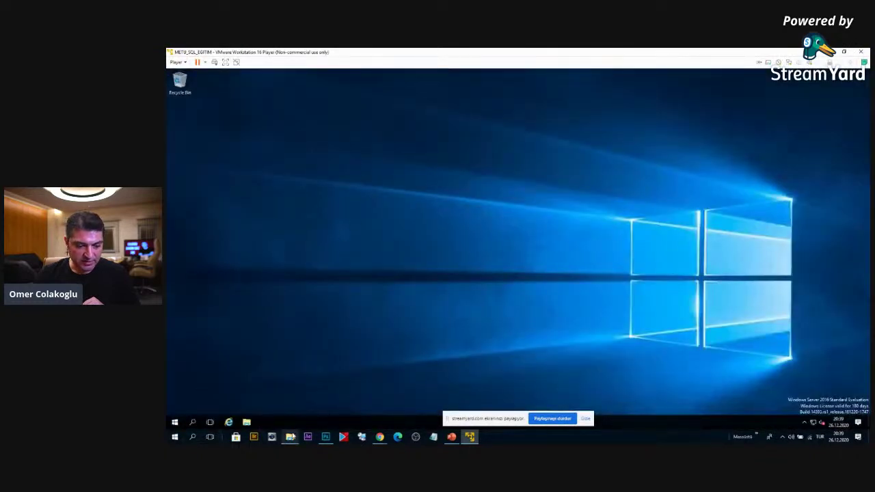
left_click(290, 437)
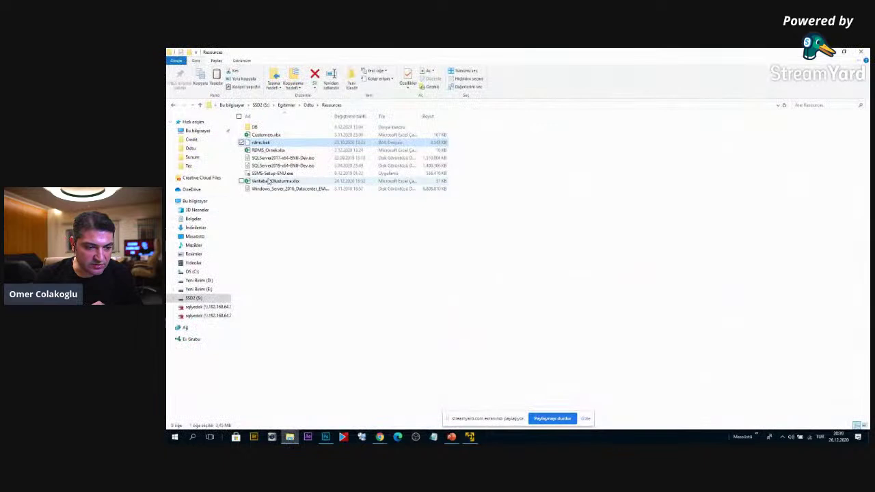
Copy SQLServer2019-x64-ENU-Dev.iso from the host into the guest's C:\Material folder.
left_click(299, 167)
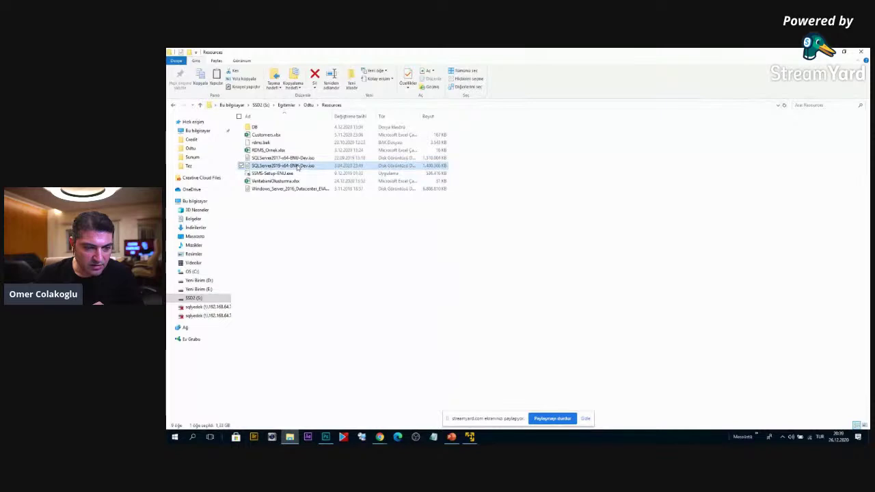
key("alt+Tab")
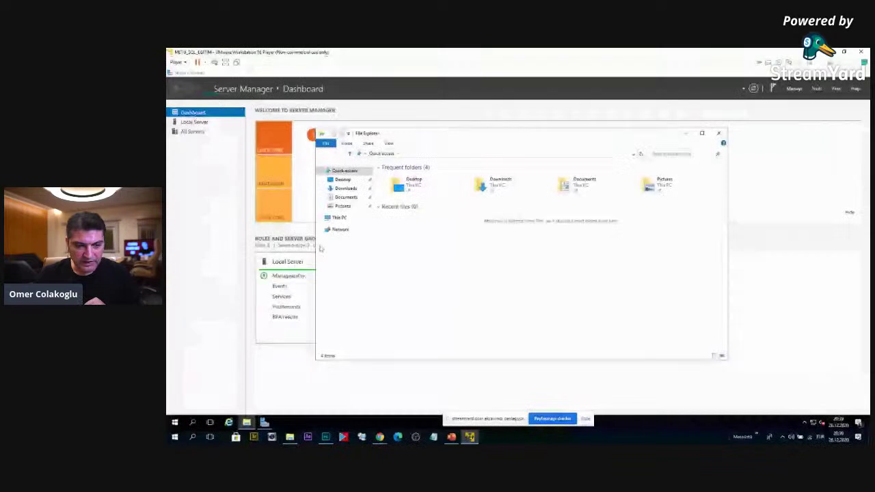
left_click(339, 218)
double_click(430, 227)
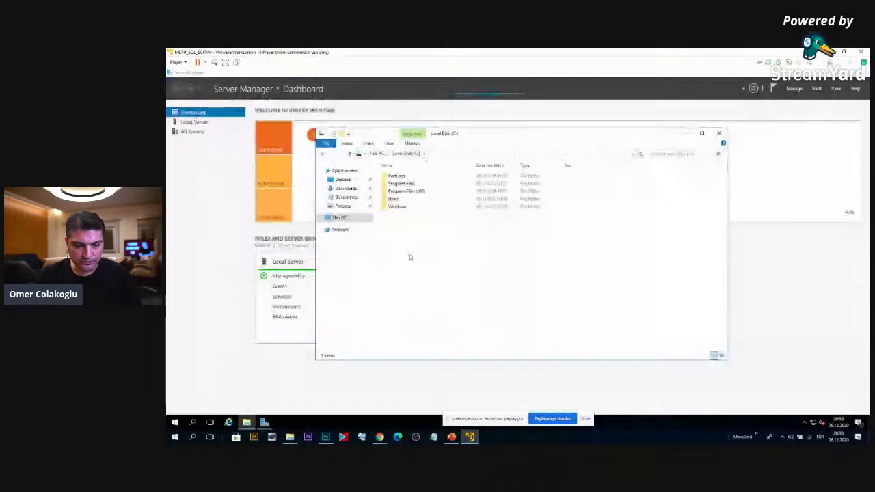
left_click(289, 436)
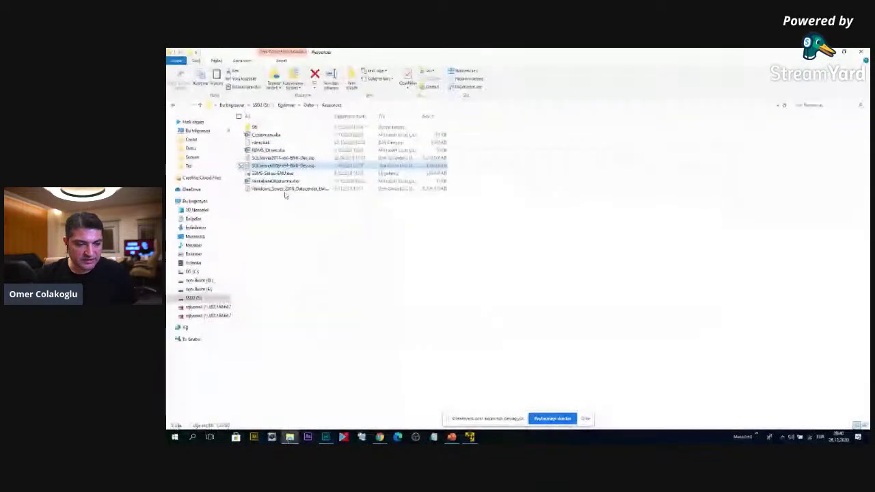
right_click(321, 166)
left_click(205, 326)
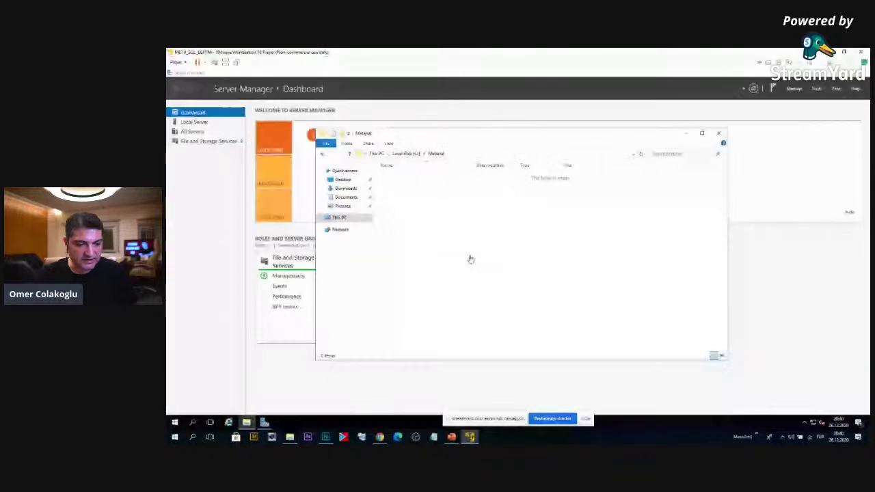
key("ctrl+v")
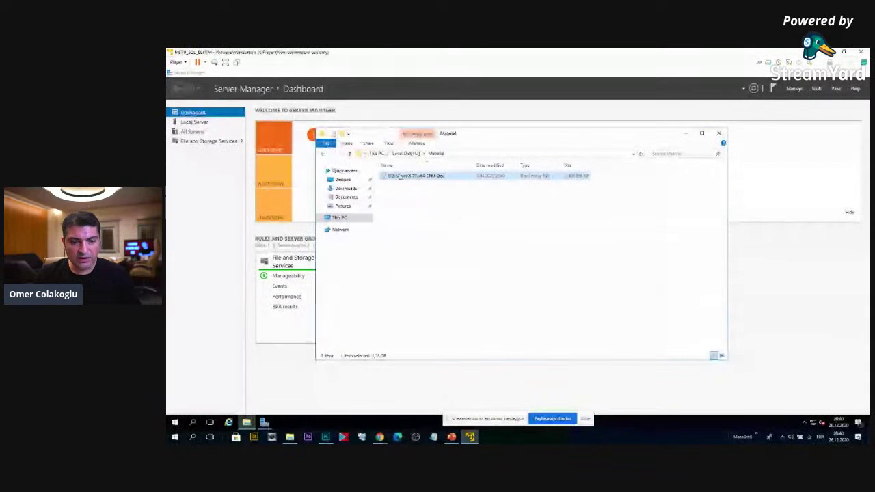
Mount the SQL Server 2019 ISO as a DVD drive and launch its setup program.
double_click(438, 179)
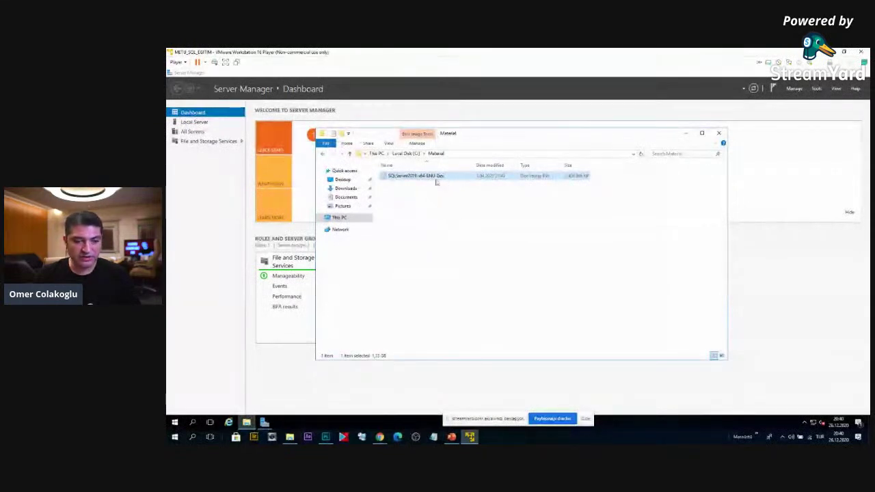
left_click(395, 231)
double_click(395, 231)
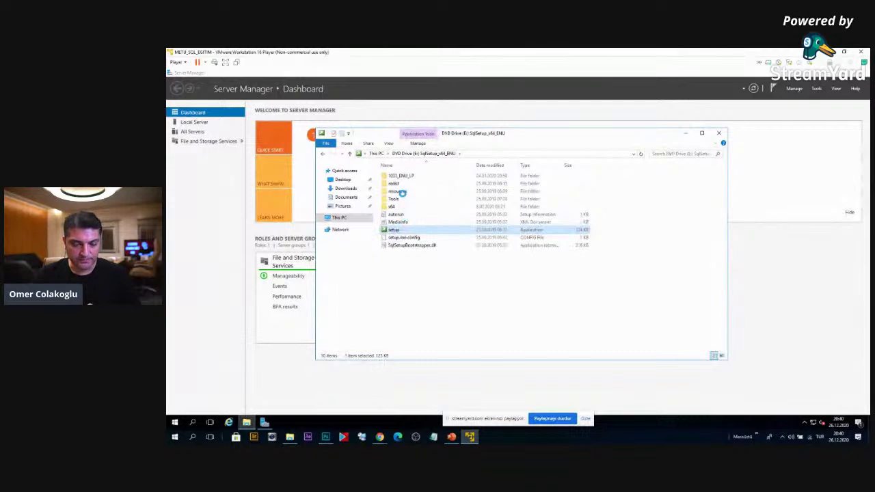
Run setup.exe from the mounted SQL Server 2019 DVD as administrator.
right_click(397, 232)
left_click(420, 246)
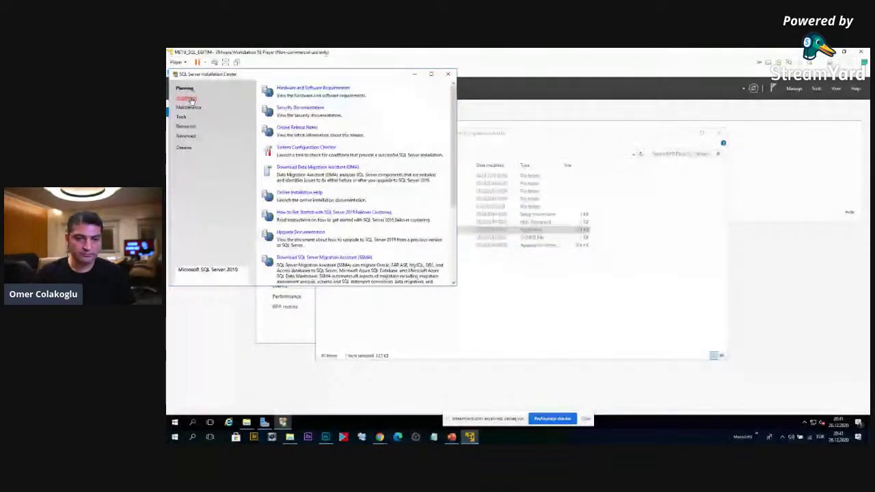
On the Installation page of the maximized Installation Center, choose New SQL Server stand-alone installation.
left_click(187, 97)
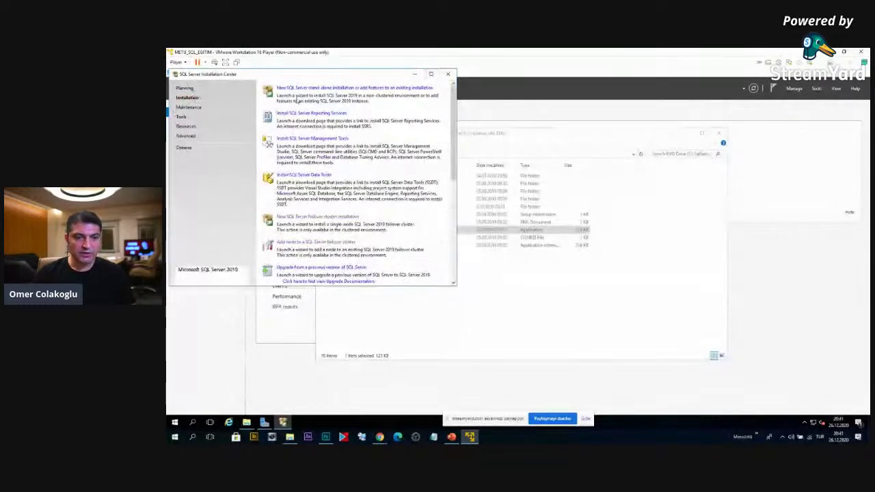
left_click(431, 74)
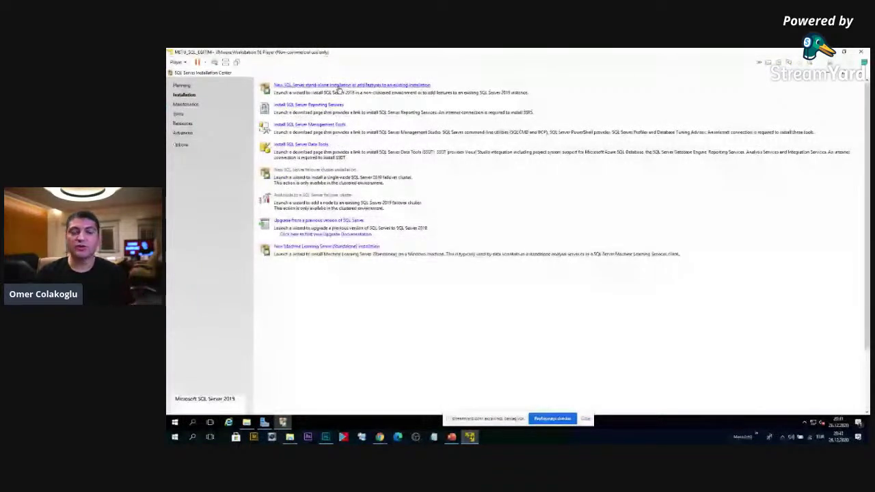
left_click(338, 86)
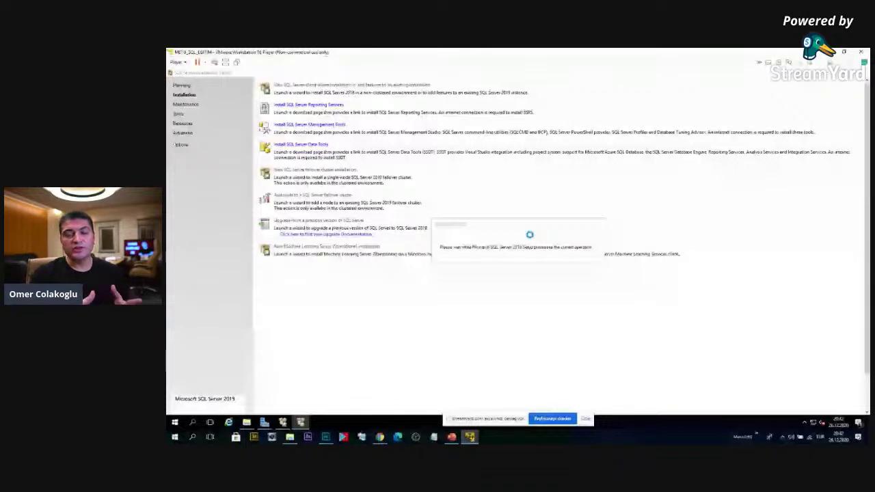
Keep the free Developer edition, accept the license terms, and pass the Install Rules check.
left_click(514, 237)
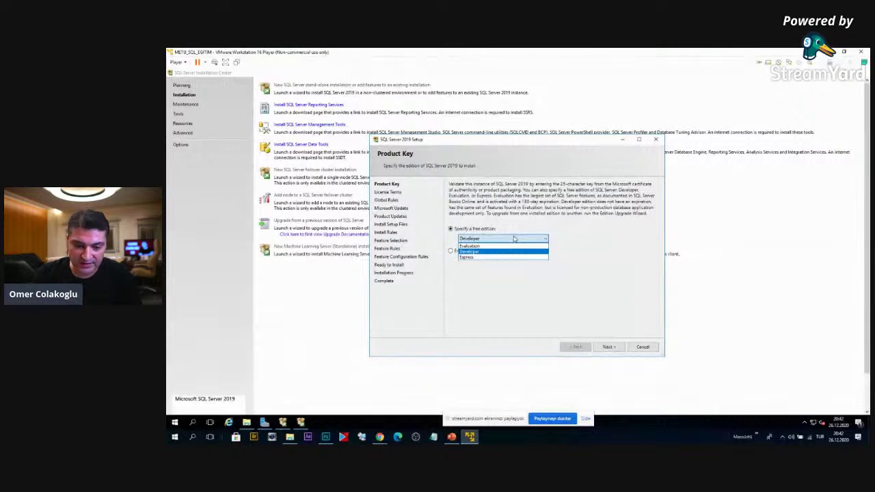
left_click(515, 238)
left_click(604, 349)
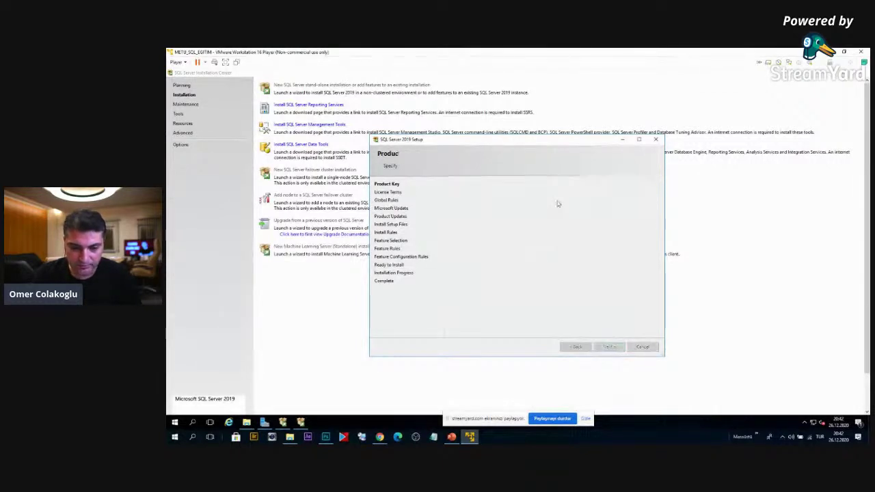
left_click(451, 299)
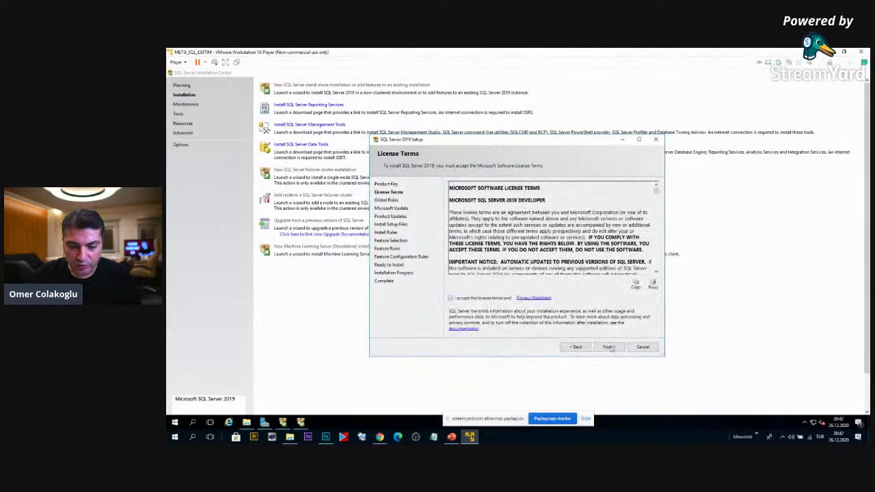
left_click(608, 346)
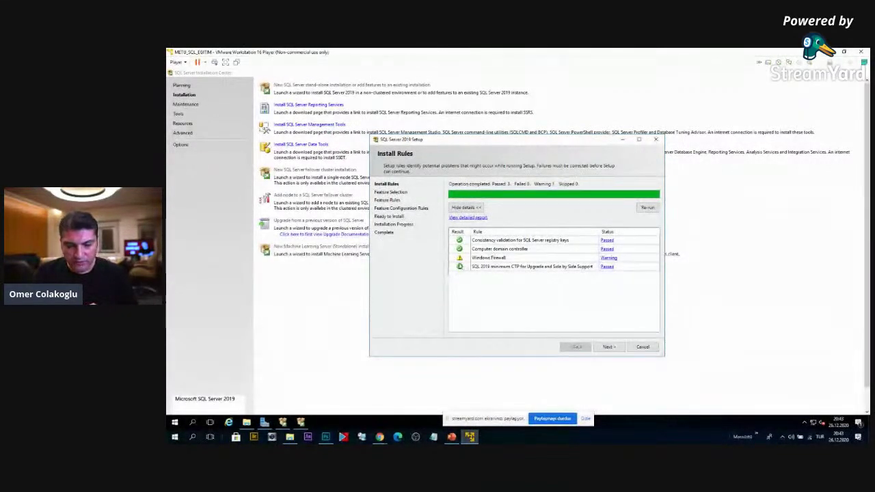
left_click(608, 347)
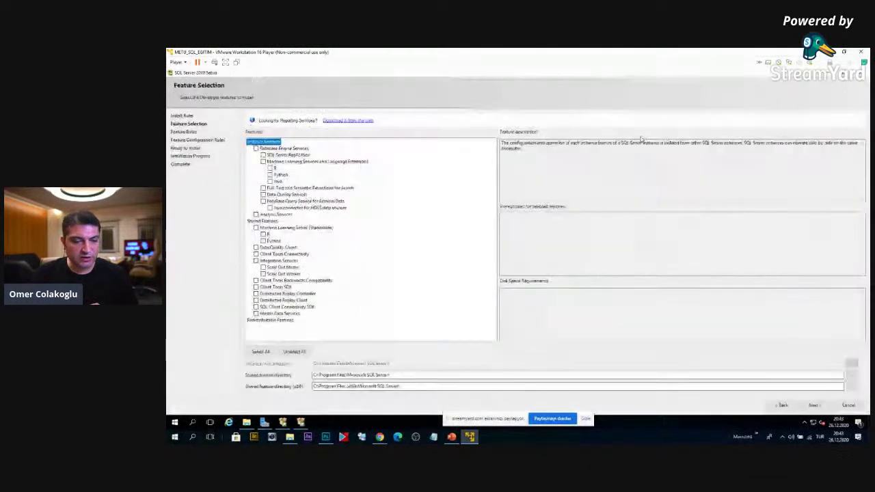
Maximize Setup, clear all features, and tick only Database Engine Services (1080 MB required).
left_click(639, 139)
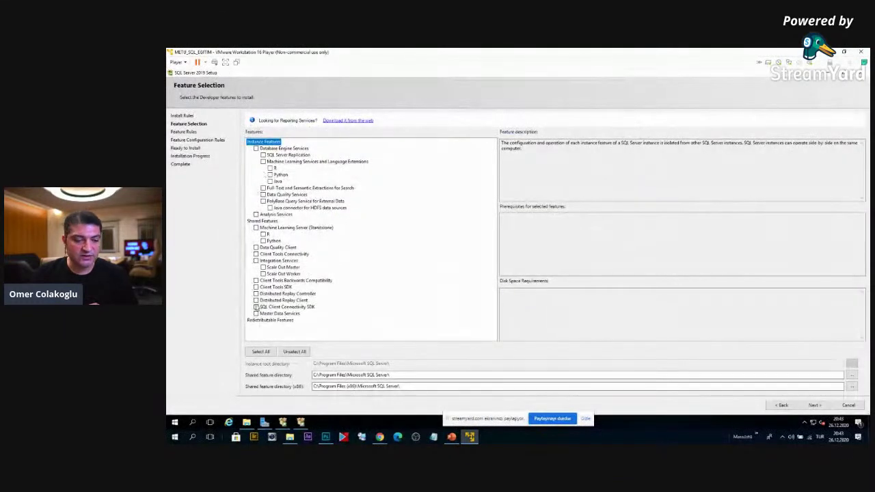
left_click(263, 351)
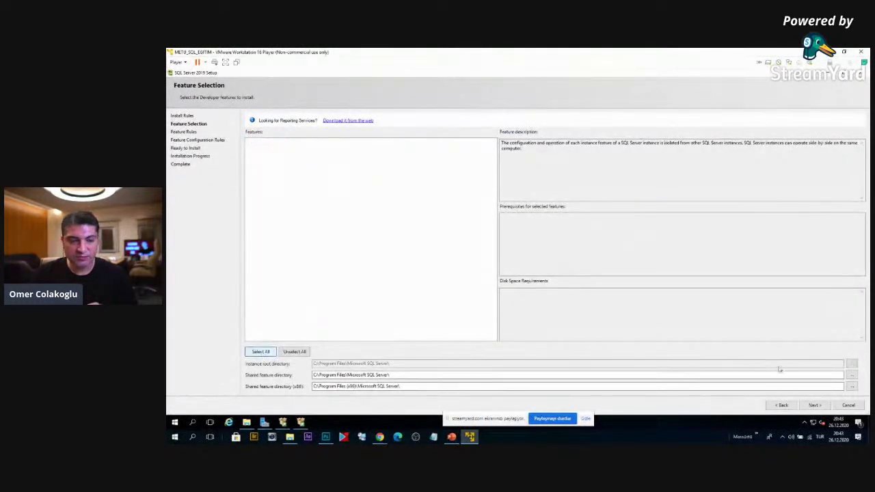
left_click(298, 353)
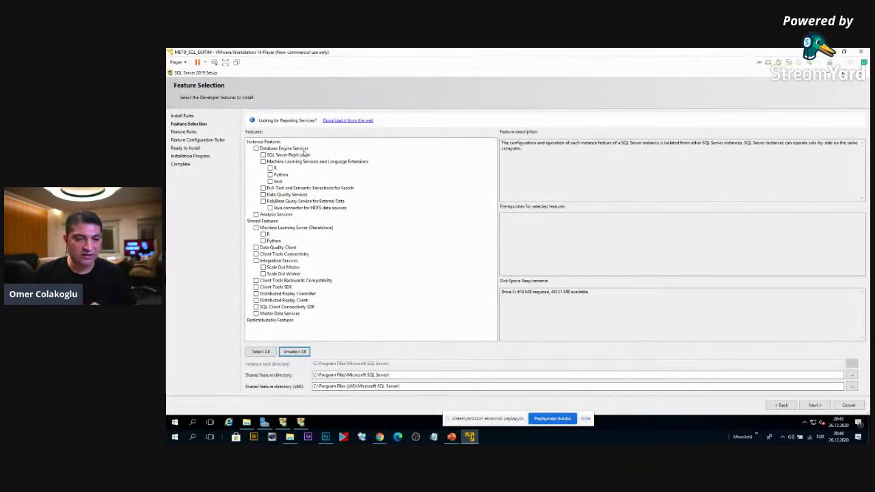
left_click(302, 149)
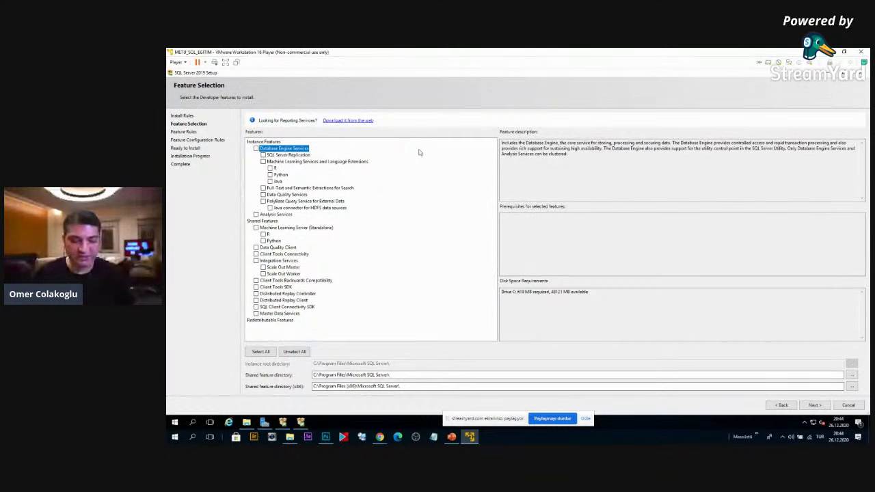
key("space")
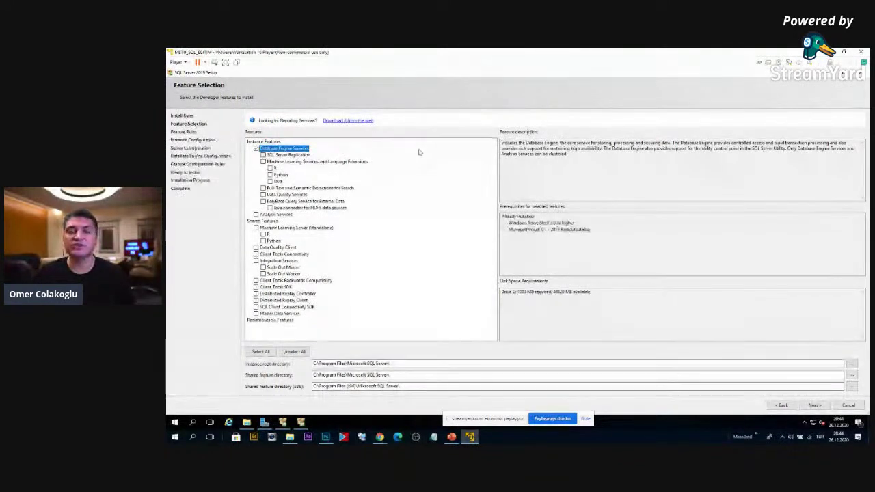
left_click(288, 156)
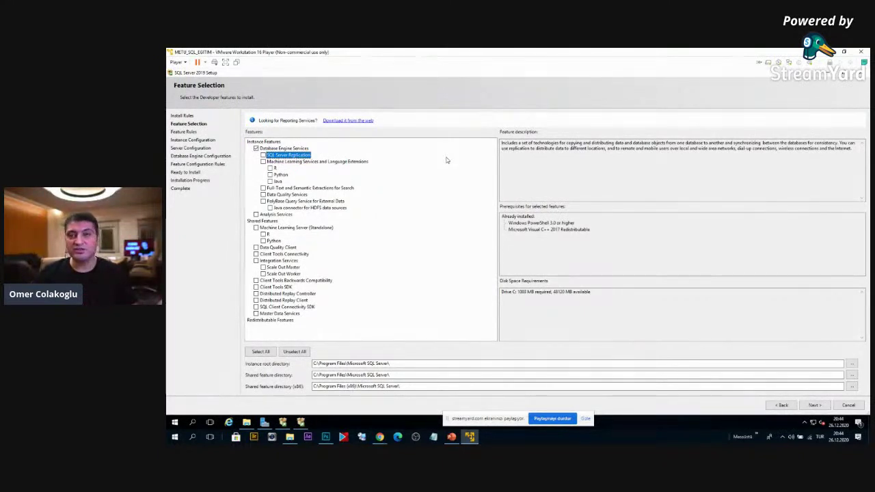
key("Down")
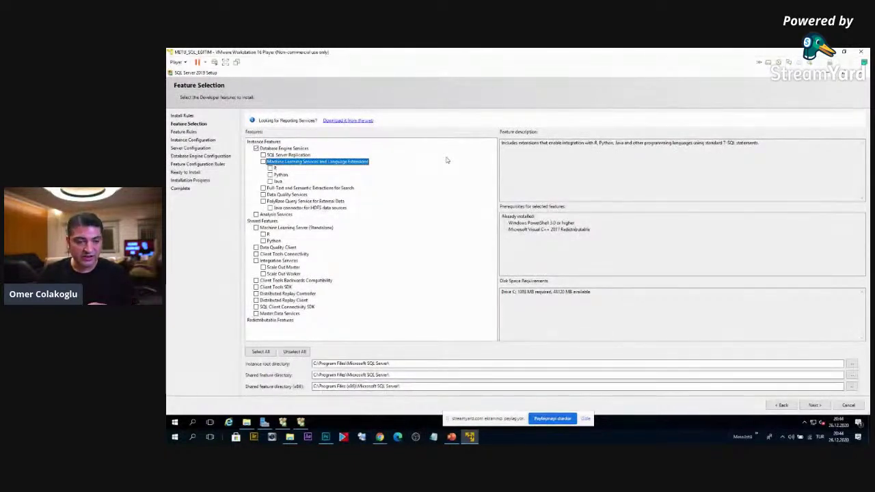
key("Down")
key("Down")
key("Down")
key("Down")
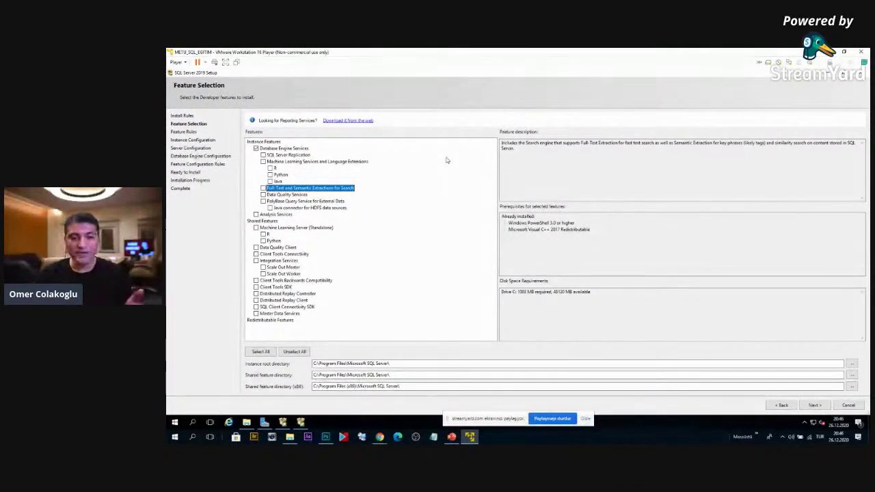
key("Down")
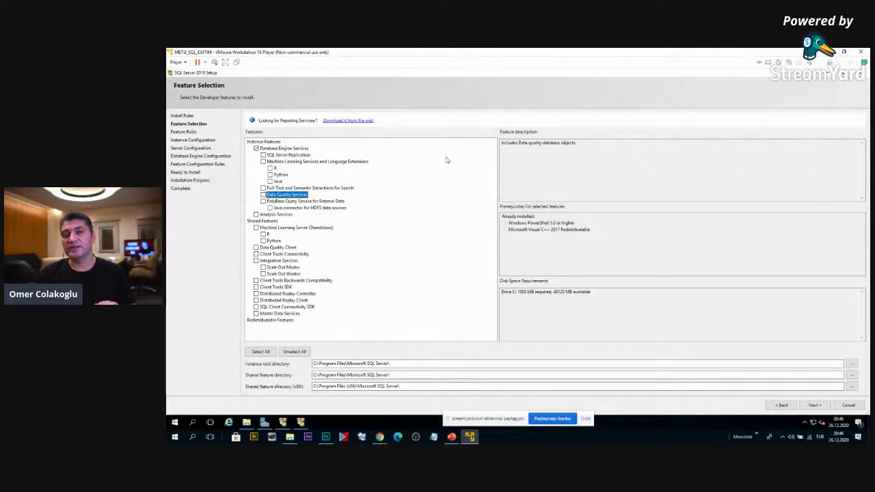
key("Down")
key("Up")
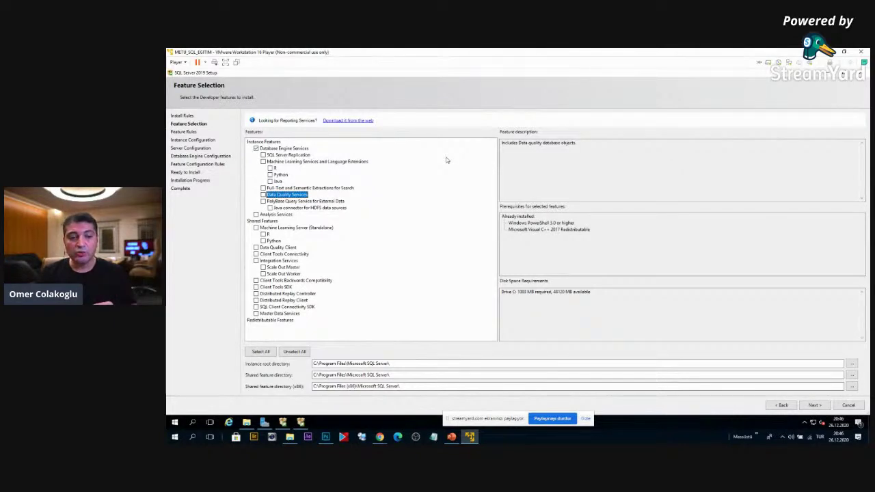
key("Down")
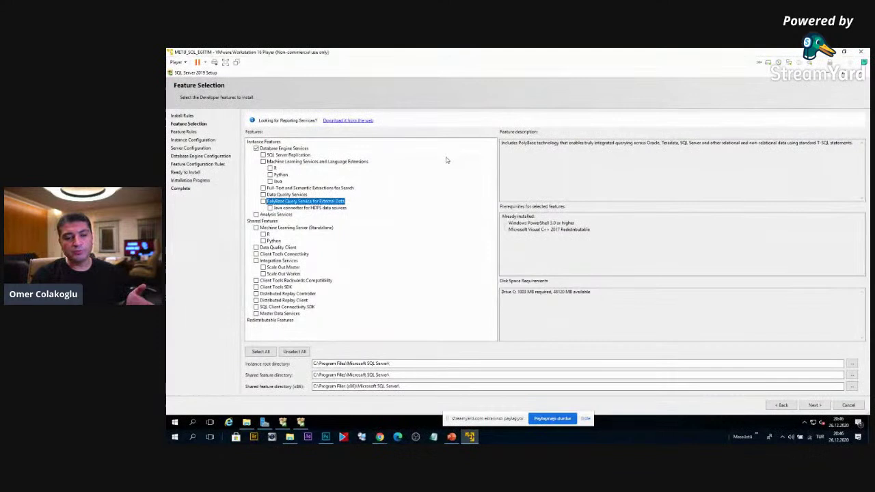
key("Down")
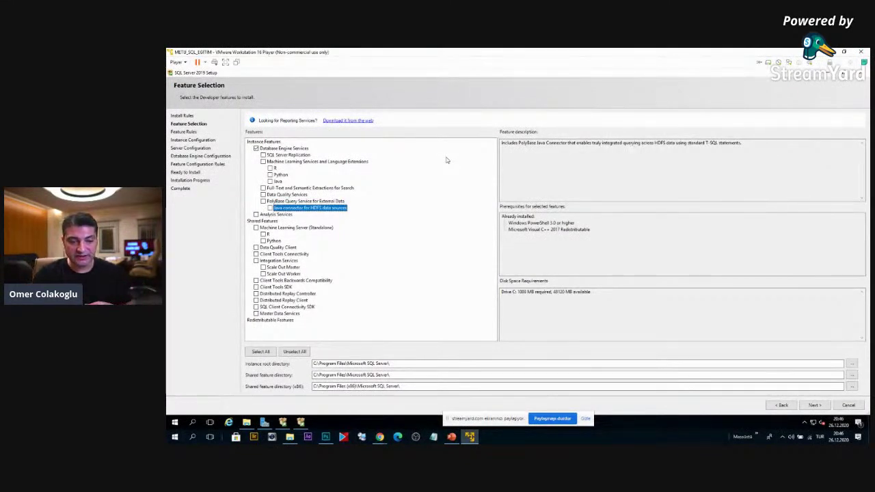
key("Down")
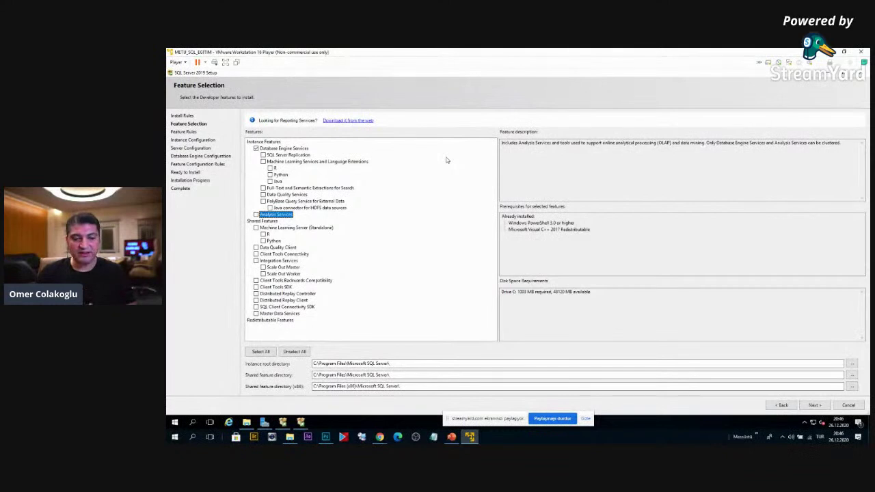
Review the shared feature descriptions without ticking them, then continue to Instance Configuration.
key("Down")
key("Down")
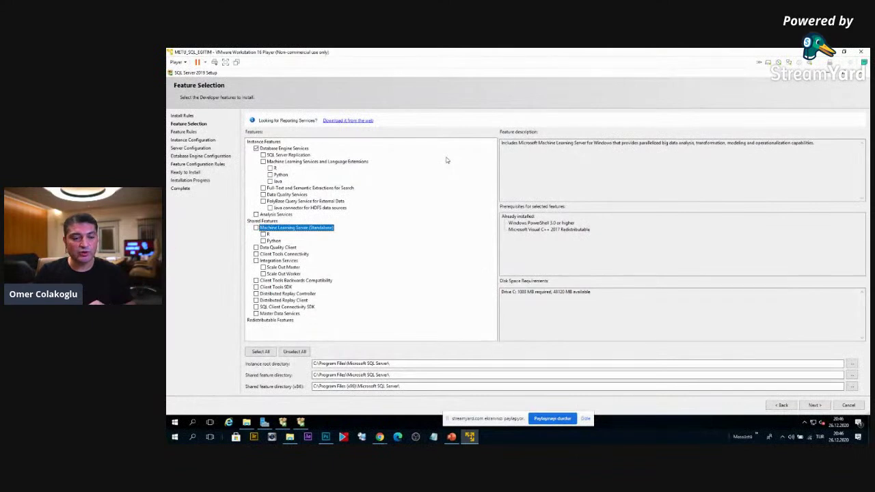
key("Down")
key("Down")
key("Down")
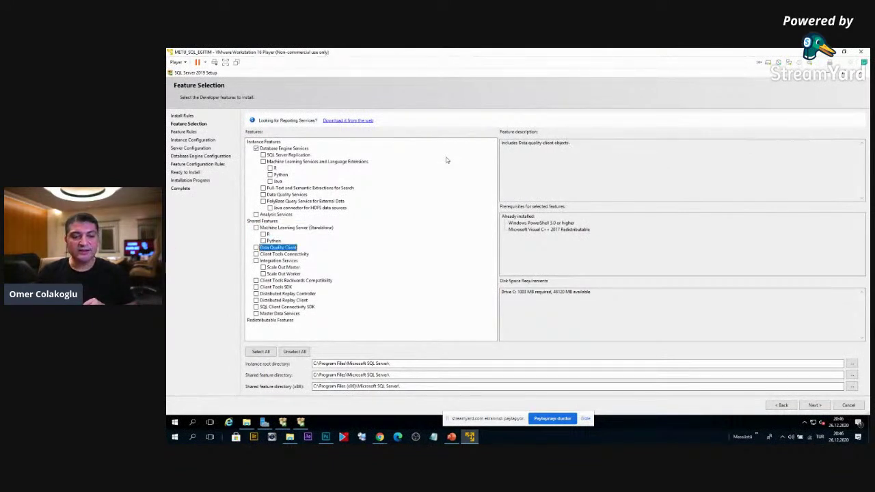
key("Down")
key("Down")
key("Up")
key("Down")
key("Down")
key("Down")
key("Down")
key("Down")
key("Down")
key("Down")
key("Down")
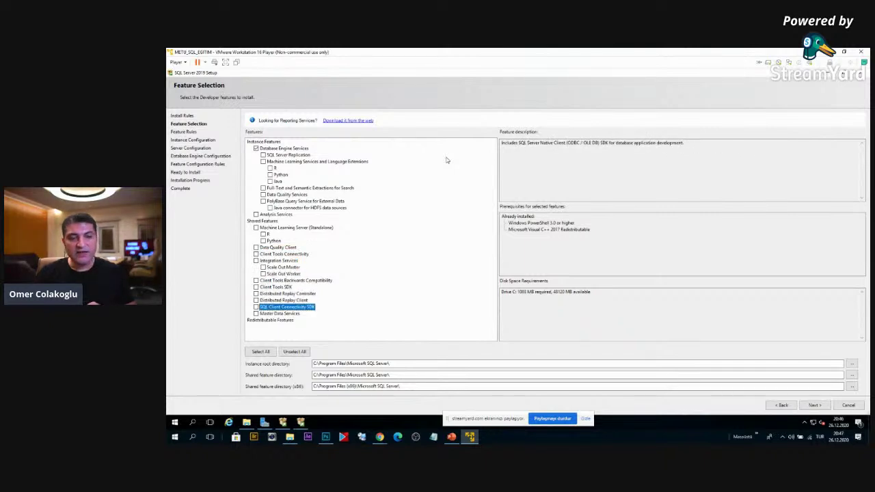
key("Down")
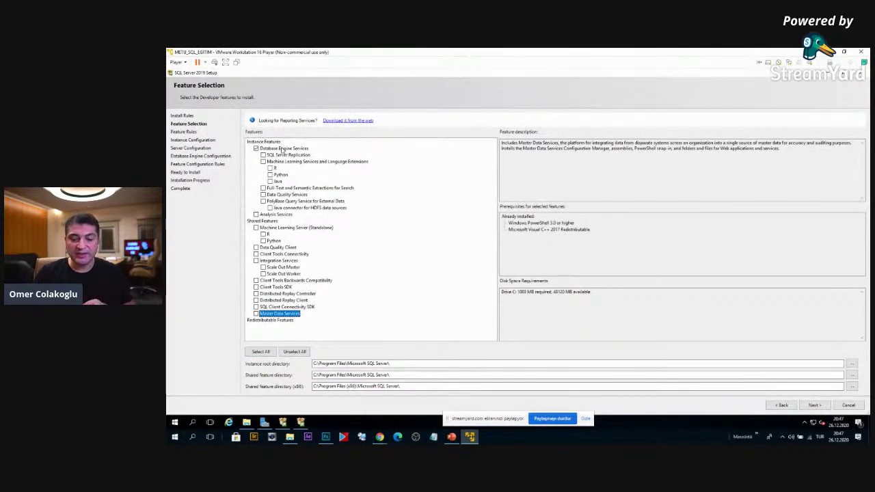
left_click(813, 405)
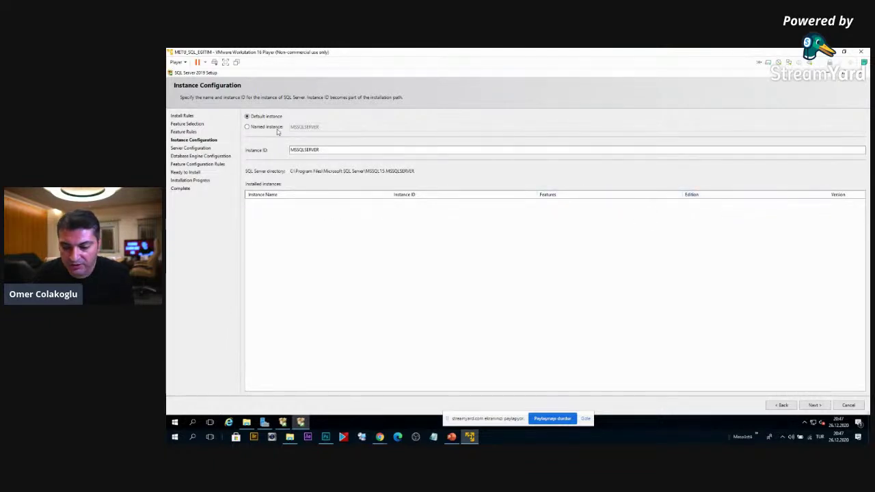
Keep default instance MSSQLSERVER, Turkish_CI_AS collation and default service accounts, then continue.
left_click(813, 405)
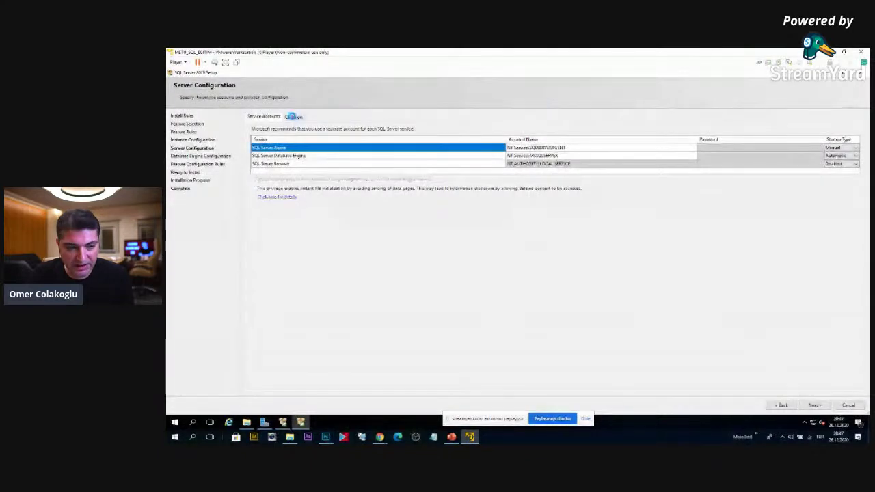
left_click(293, 117)
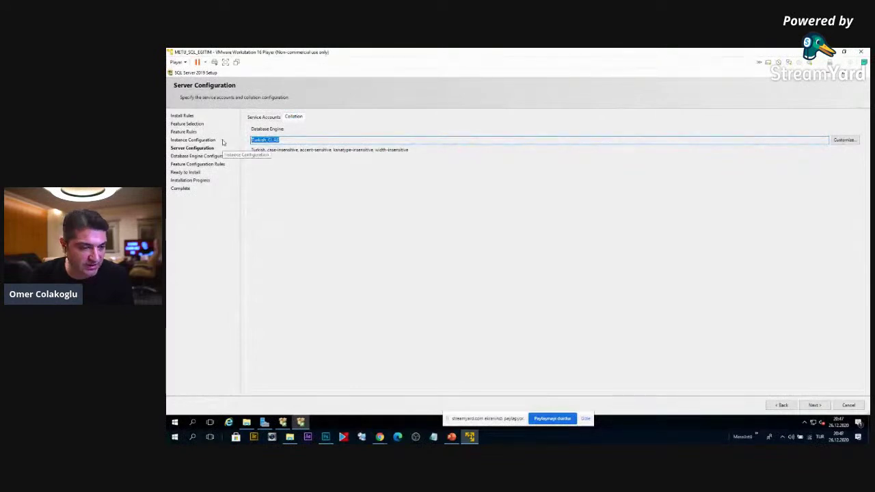
left_click(275, 140)
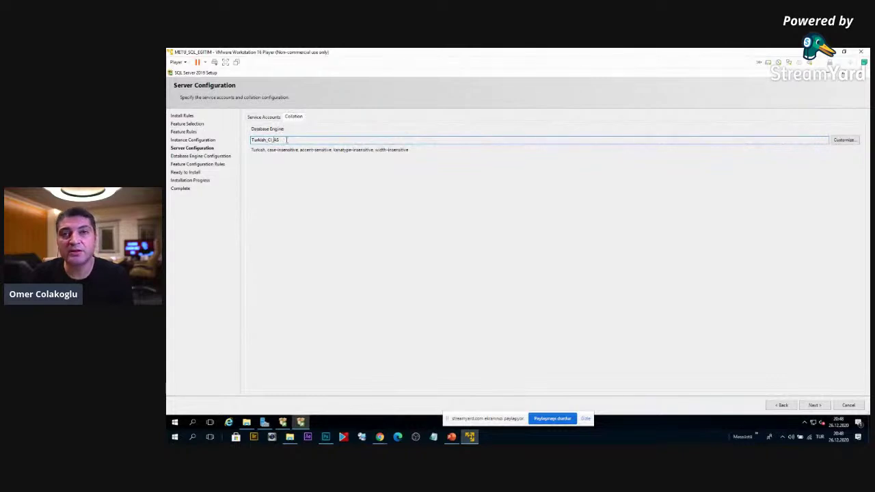
left_click_drag(287, 139, 242, 139)
left_click(844, 140)
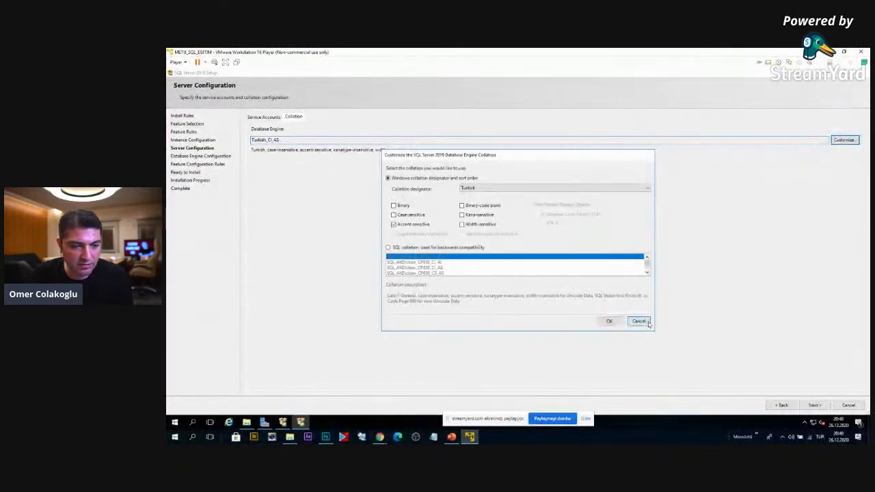
left_click(638, 321)
left_click(263, 117)
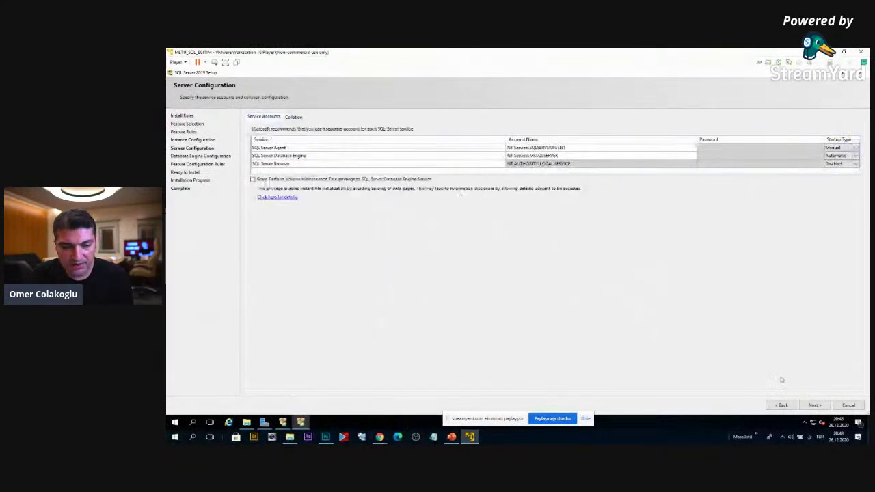
left_click(813, 405)
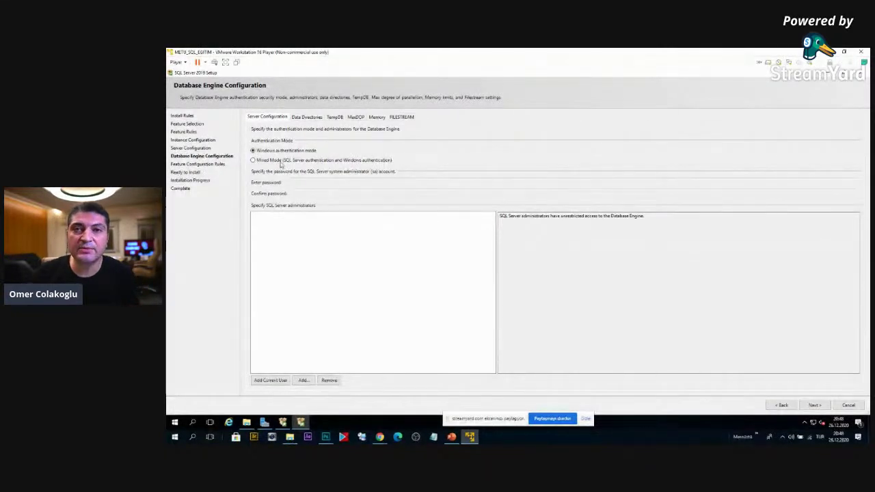
Choose Mixed Mode with a confirmed sa password, add the current user as administrator, and continue.
left_click(270, 161)
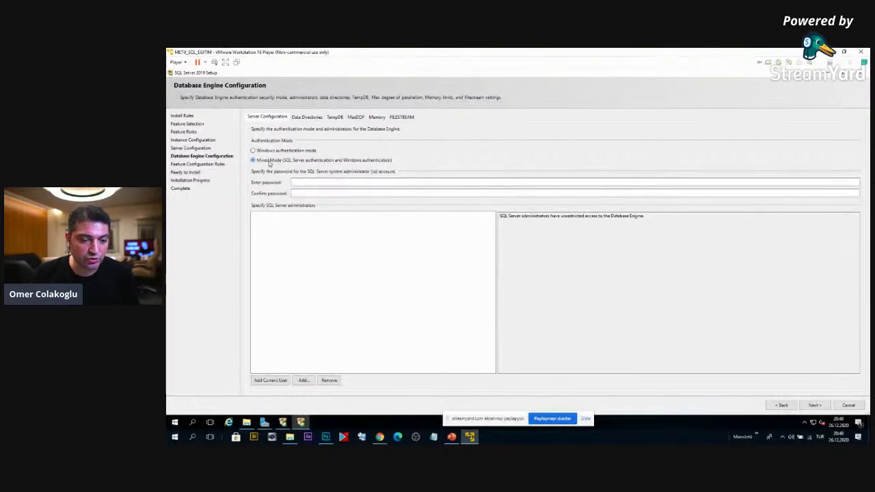
left_click(318, 183)
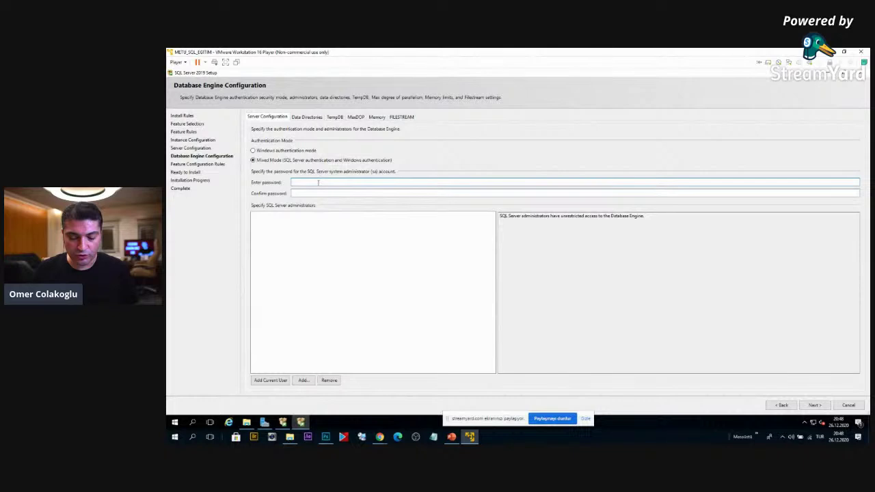
type("**********")
key("Tab")
type("**********")
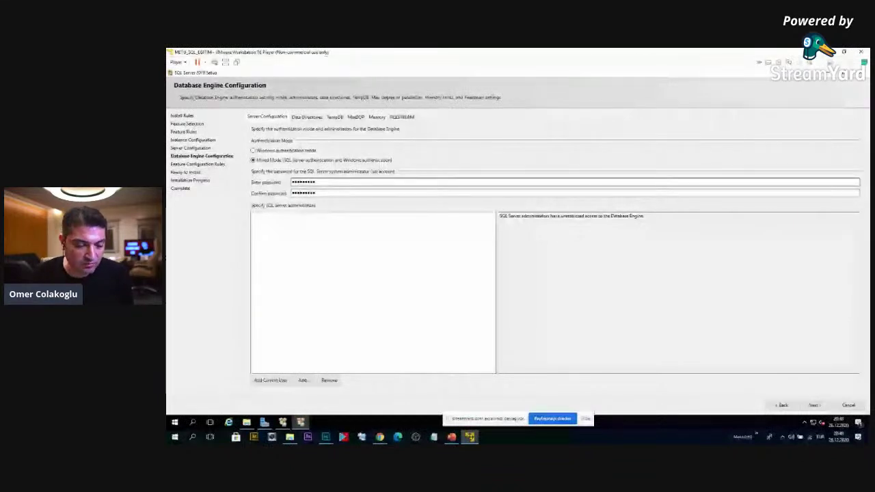
left_click(270, 380)
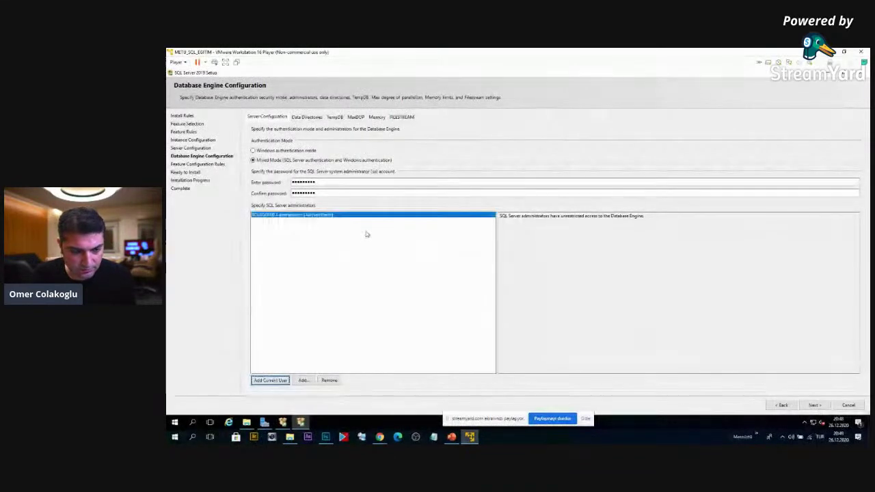
left_click(813, 406)
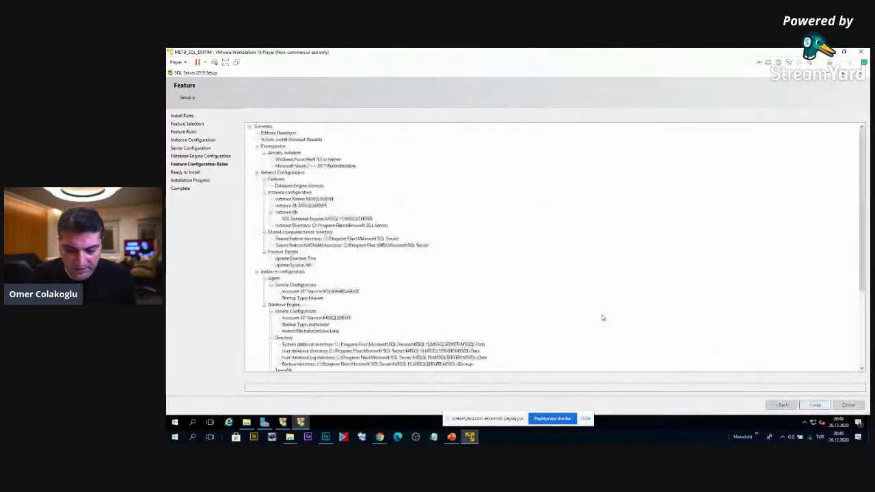
Start the SQL Server 2019 installation and minimize the VM window while it runs.
left_click(814, 406)
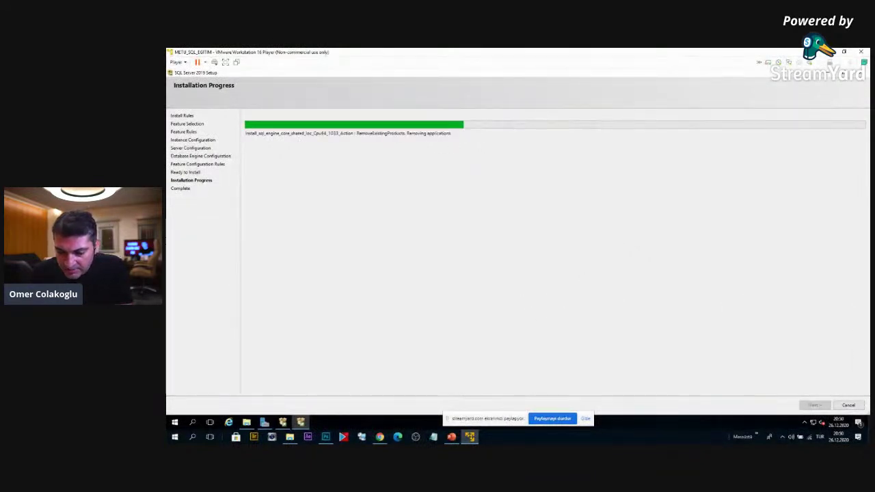
left_click(470, 436)
Change the host display resolution to 1366 × 768, keep it, and return to the VM.
right_click(747, 378)
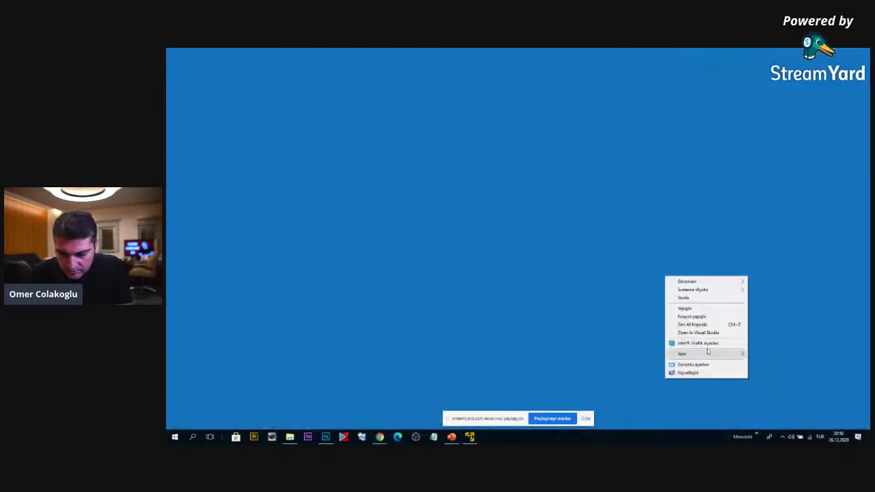
left_click(716, 364)
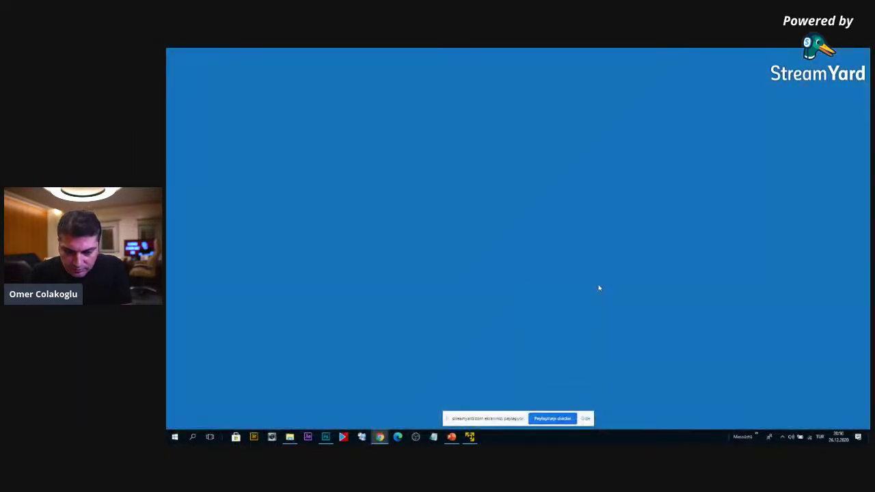
right_click(598, 287)
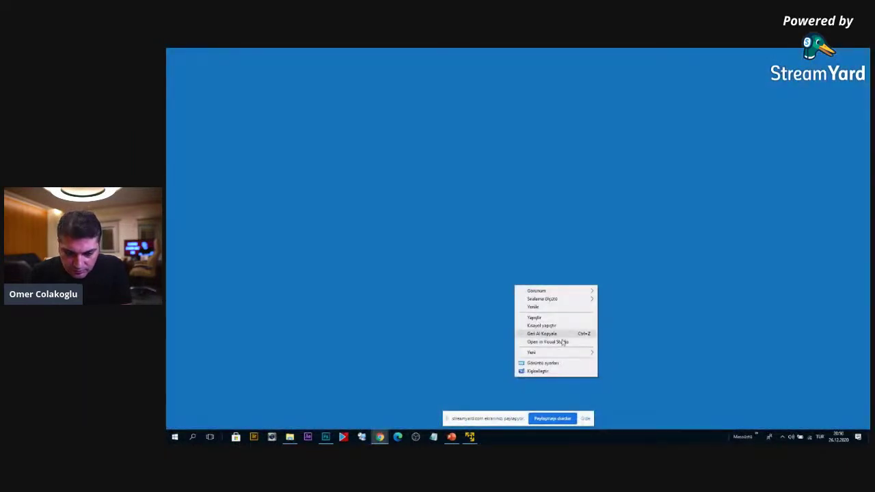
left_click(556, 364)
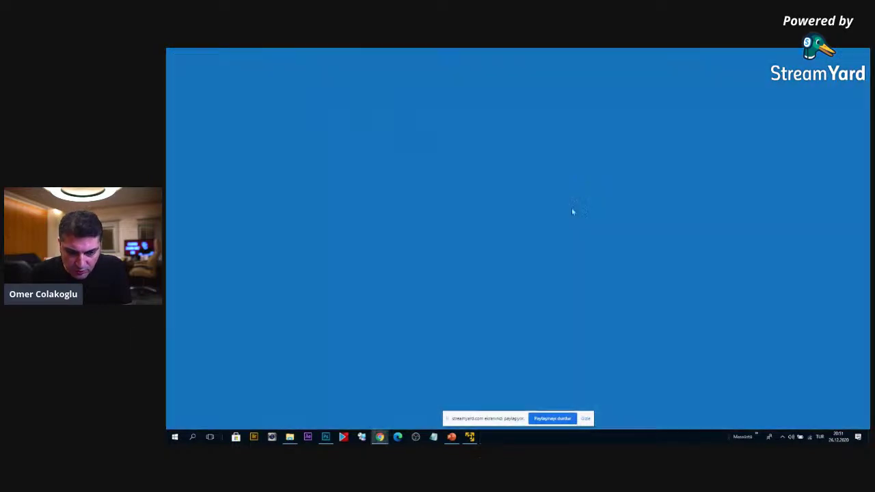
right_click(576, 217)
left_click(548, 297)
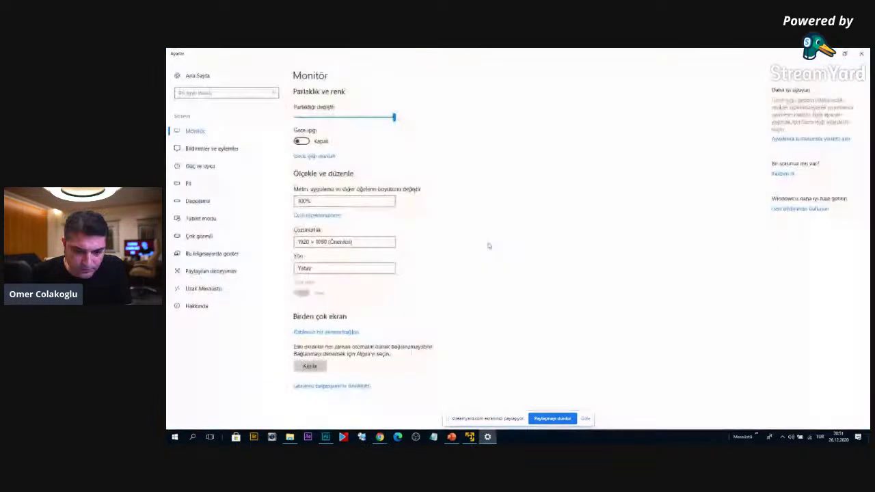
left_click(345, 243)
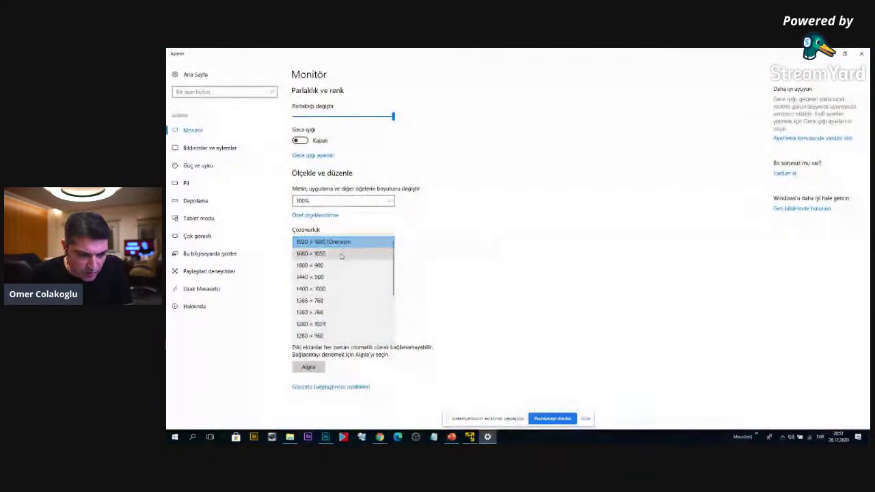
left_click(330, 300)
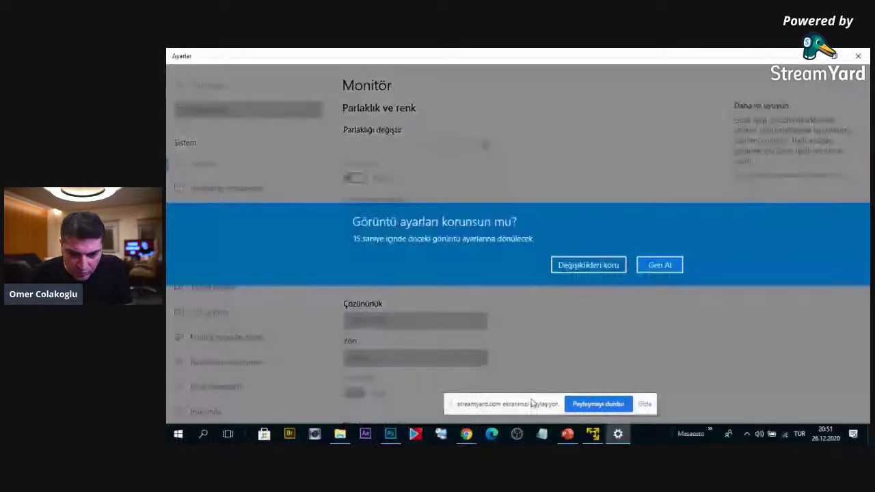
left_click(594, 265)
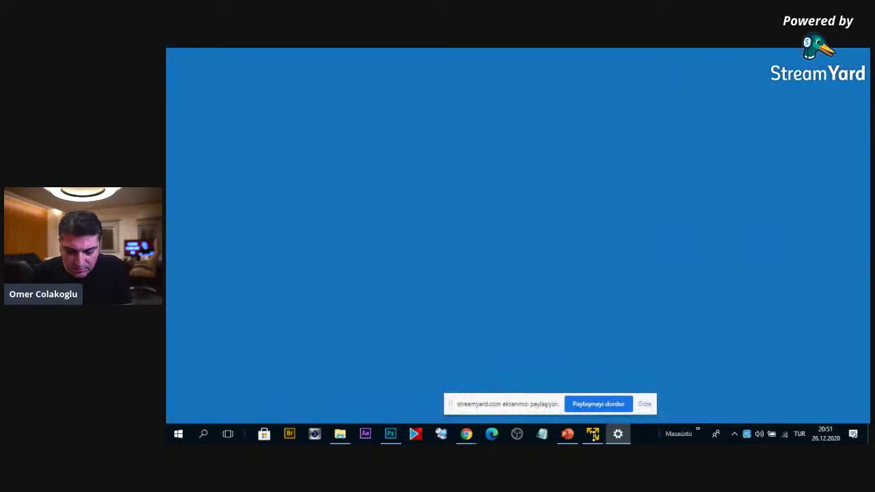
left_click(593, 435)
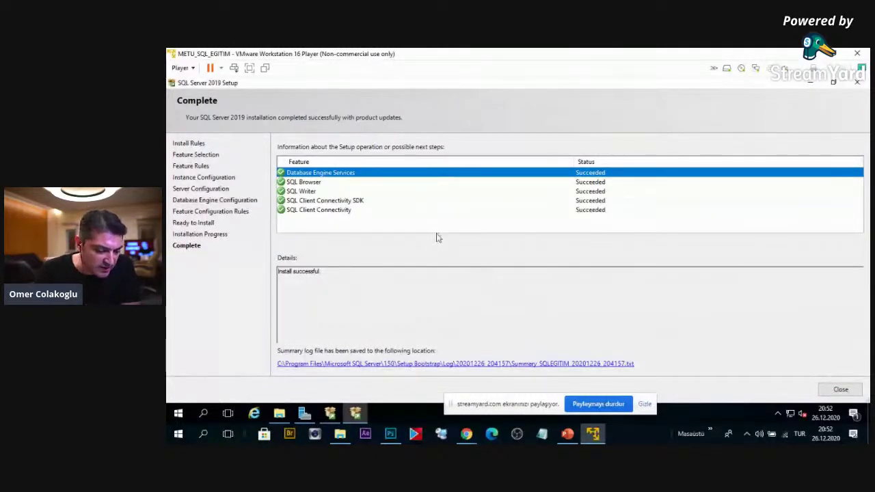
Close the finished SQL setup and the upgrade wizard, then select SSMS-Setup-ENU in the host's Resources folder.
left_click(841, 390)
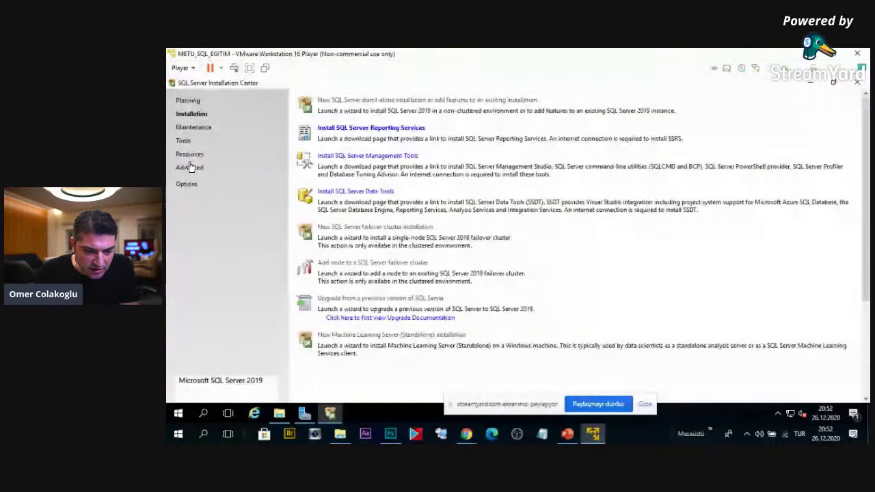
left_click(418, 299)
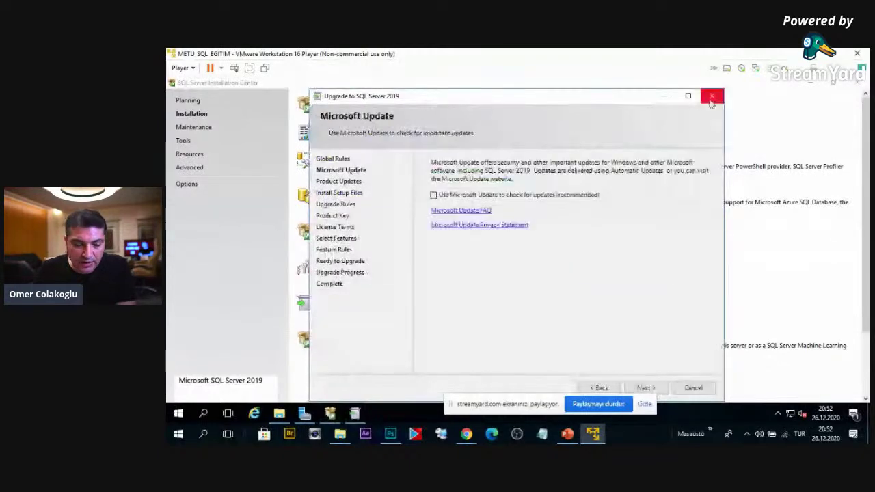
left_click(712, 97)
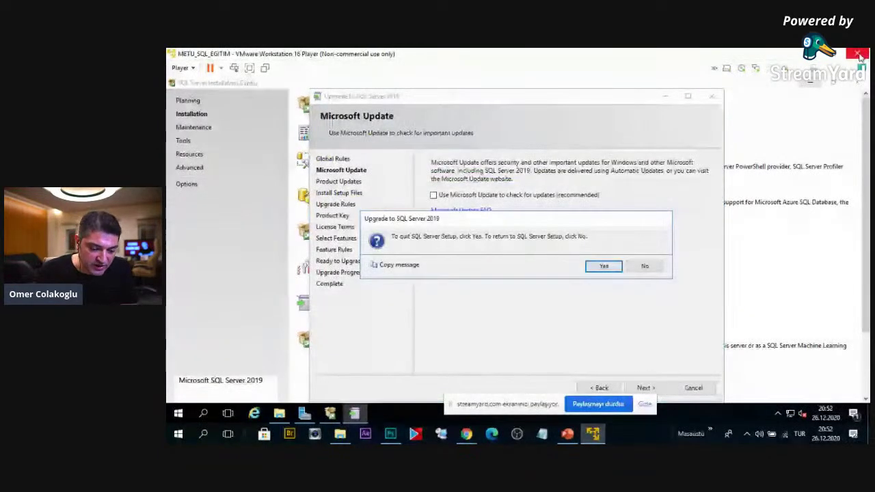
left_click(601, 266)
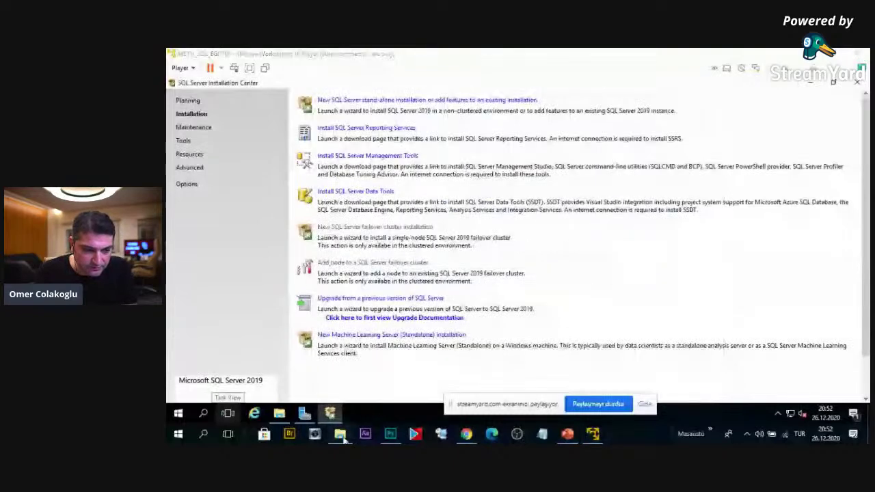
left_click(340, 434)
left_click(304, 226)
Copy SSMS-Setup-ENU on the host and switch to the VM's C:\Material folder.
right_click(304, 226)
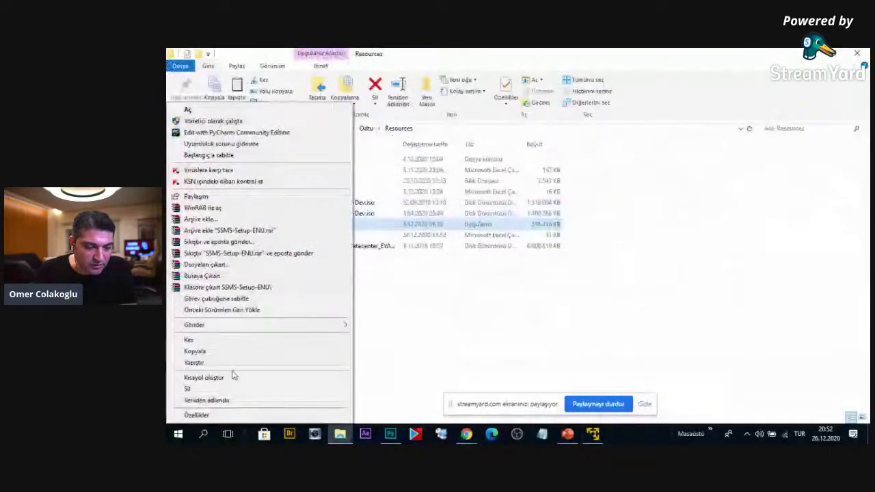
left_click(232, 355)
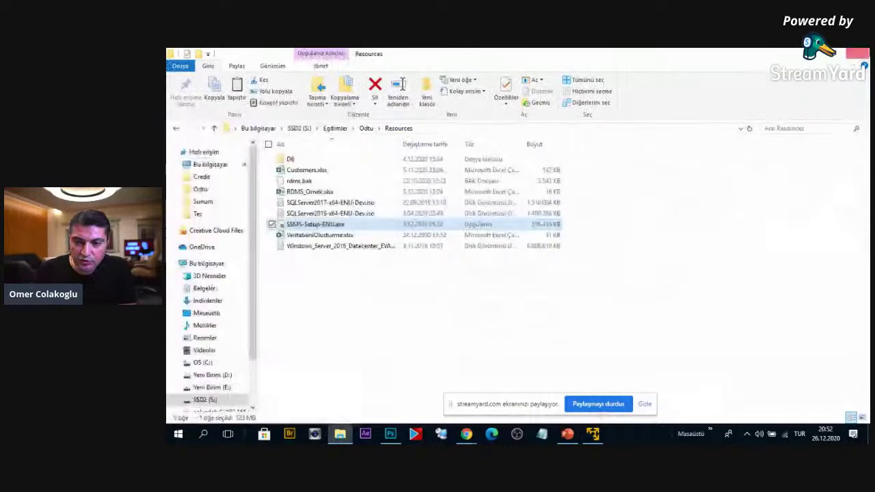
key("alt+Tab")
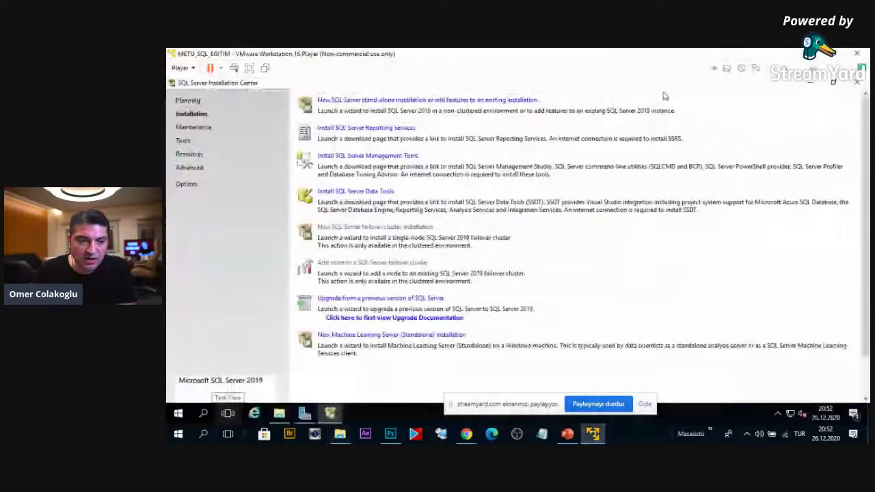
key("alt+Tab")
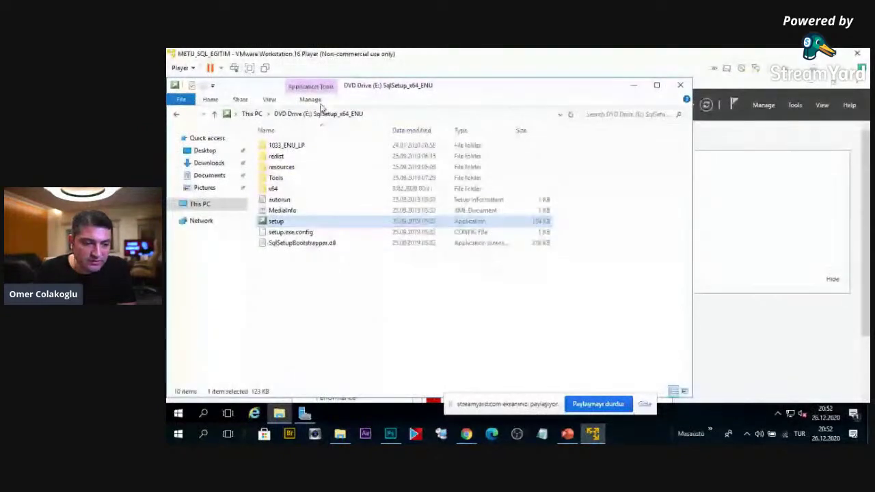
key("alt+Tab")
Paste the installer into C:\Material and launch the SQL Server Management Studio 18.0 install.
right_click(323, 224)
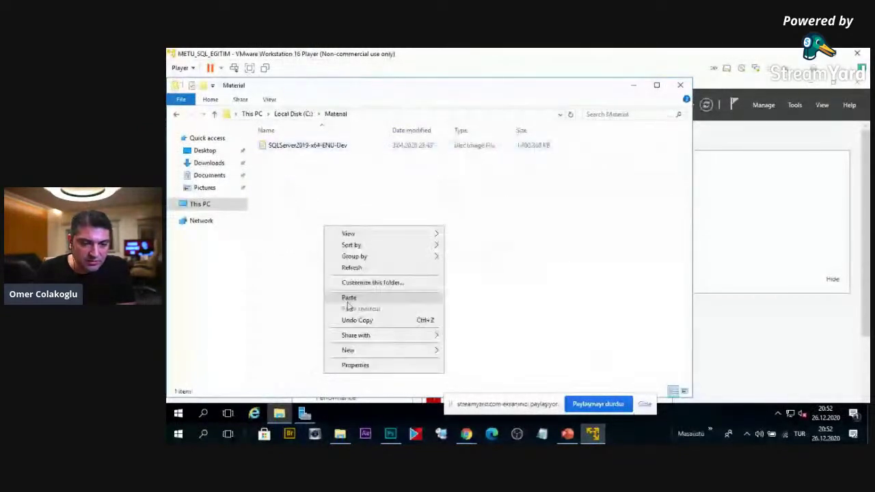
left_click(350, 297)
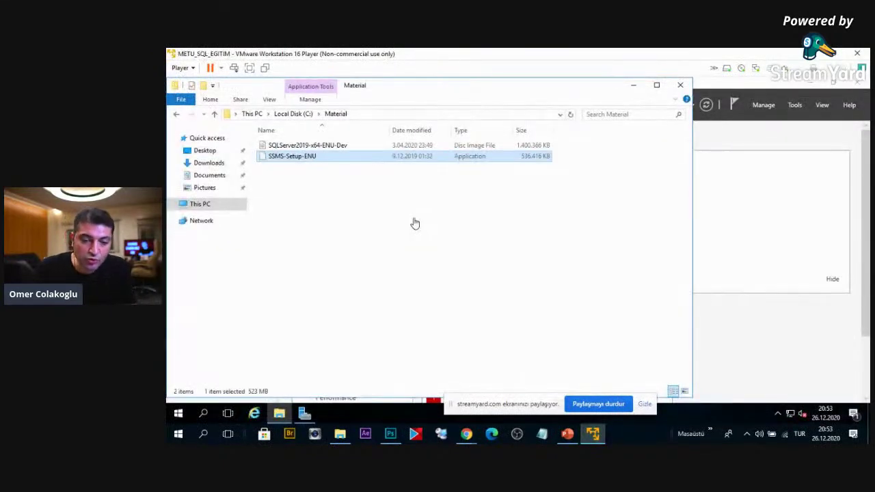
double_click(304, 159)
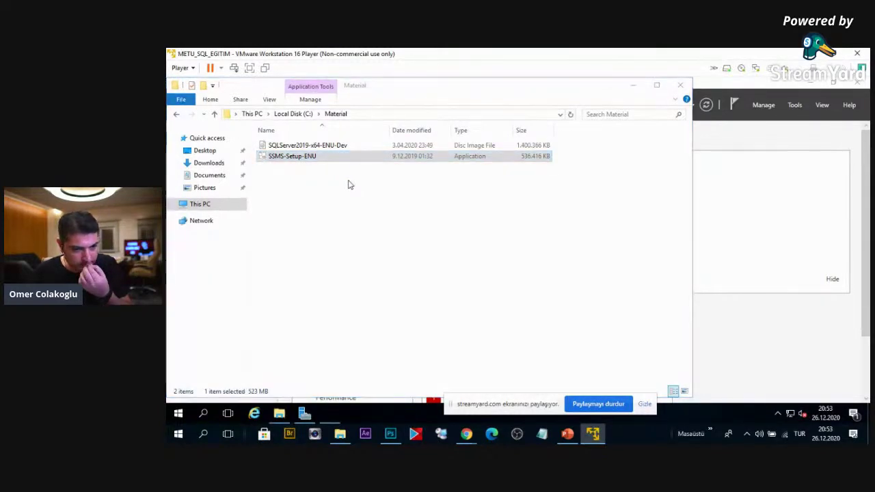
left_click(485, 369)
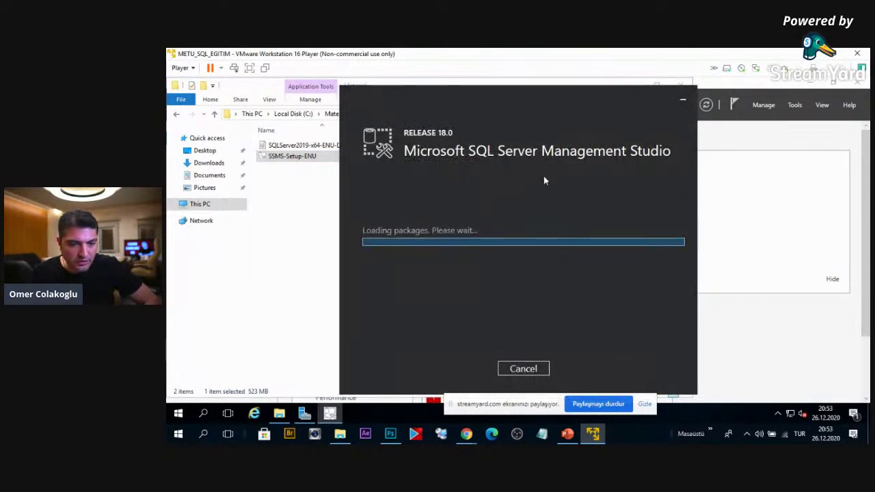
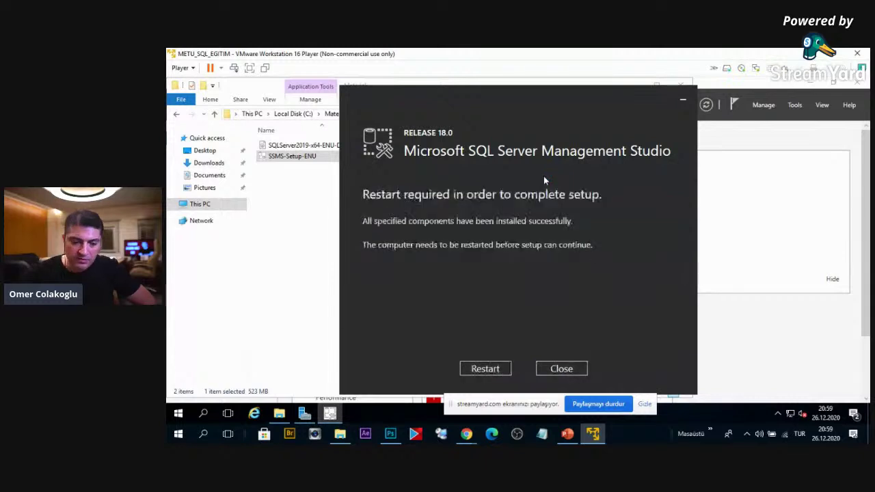
Restart the virtual machine from the setup completion dialog to finish installing Management Studio.
left_click(487, 367)
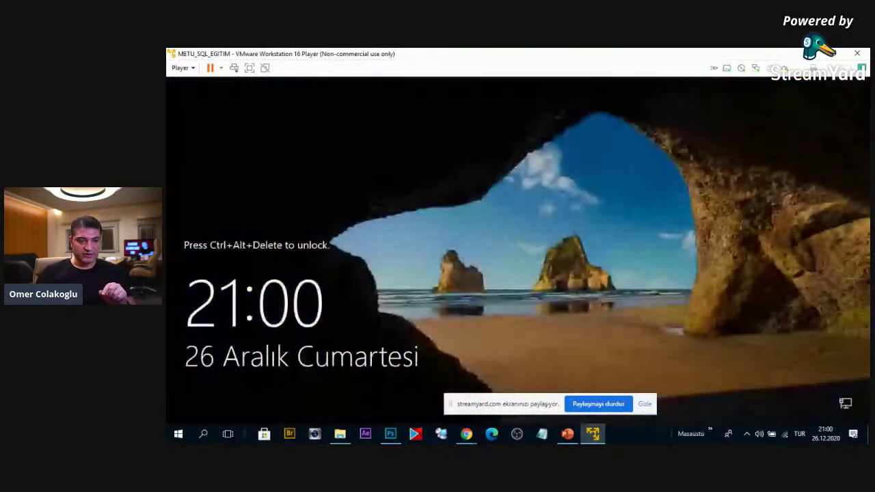
Unlock the virtual machine, sign in with the account password, and switch to full screen.
left_click(234, 68)
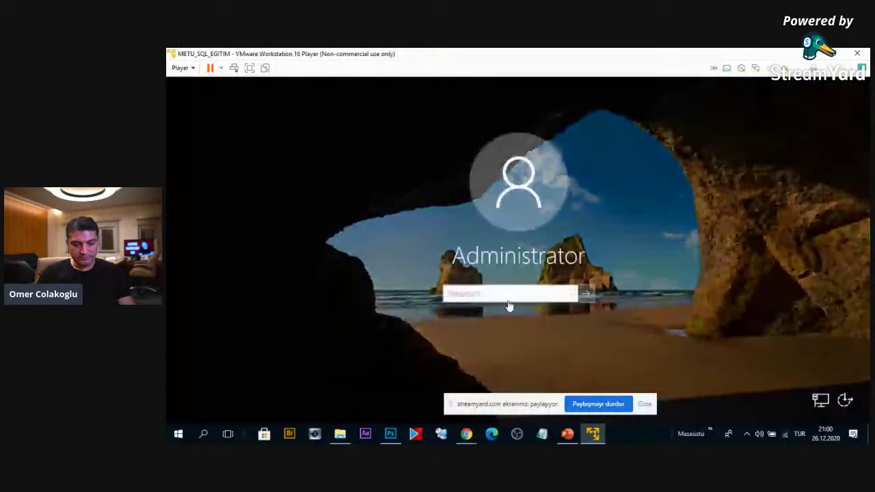
type("••••••••••••")
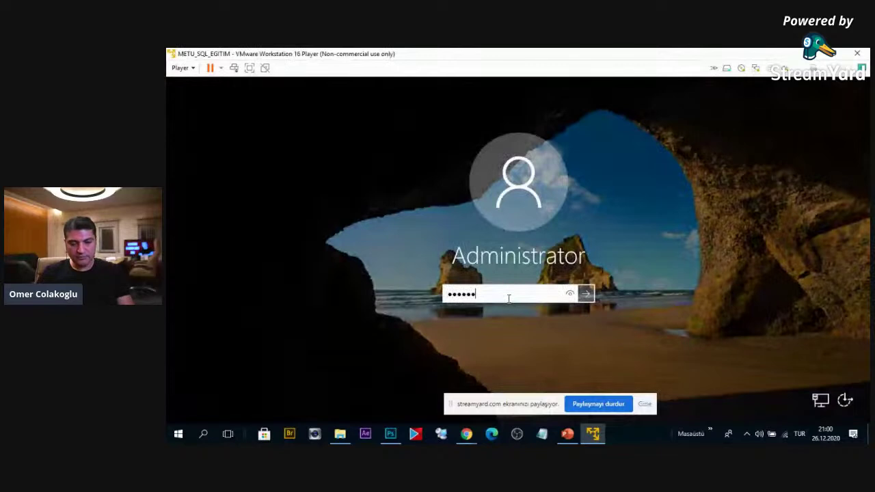
key("Return")
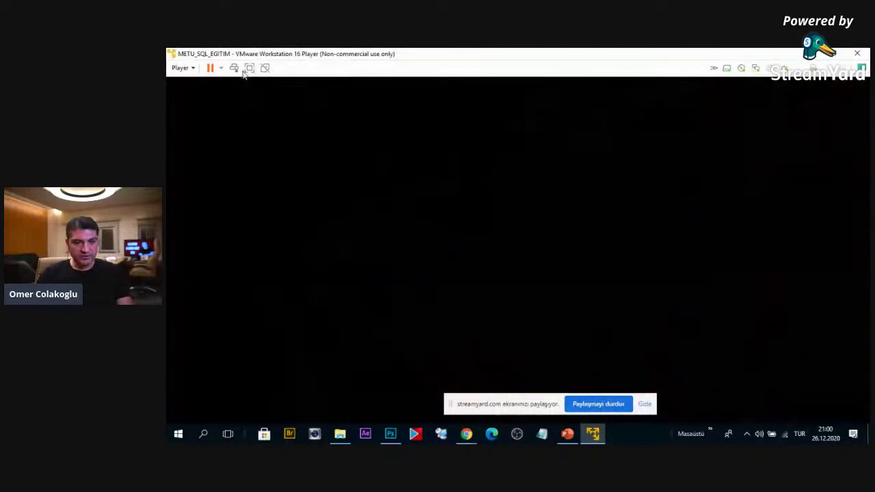
left_click(248, 69)
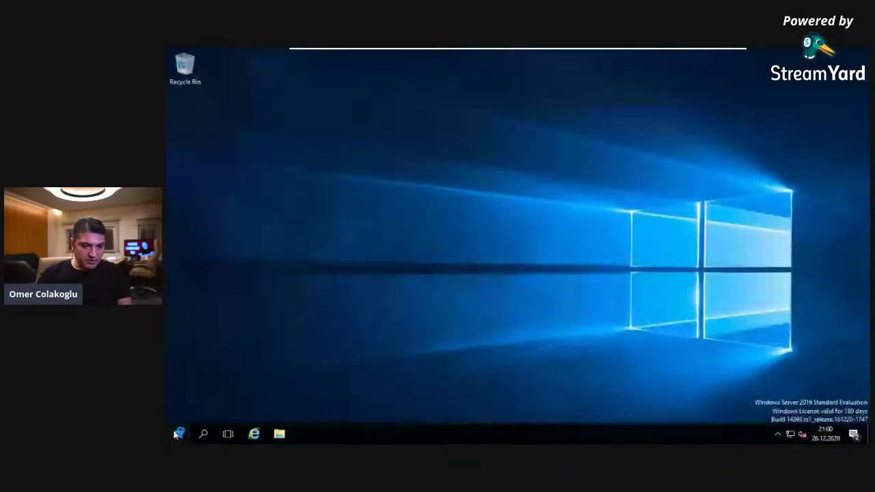
Pin SQL Server Management Studio from the SQL Server Tools 18 folder to Start and launch it.
left_click(178, 434)
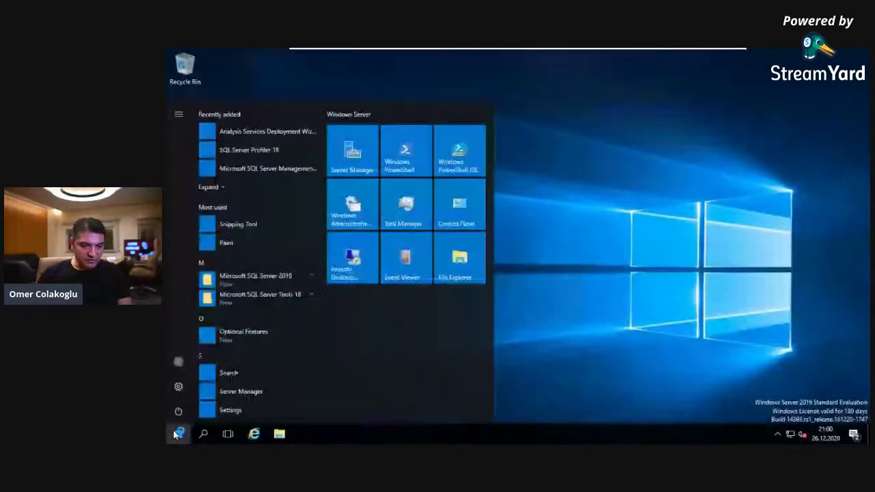
left_click(309, 297)
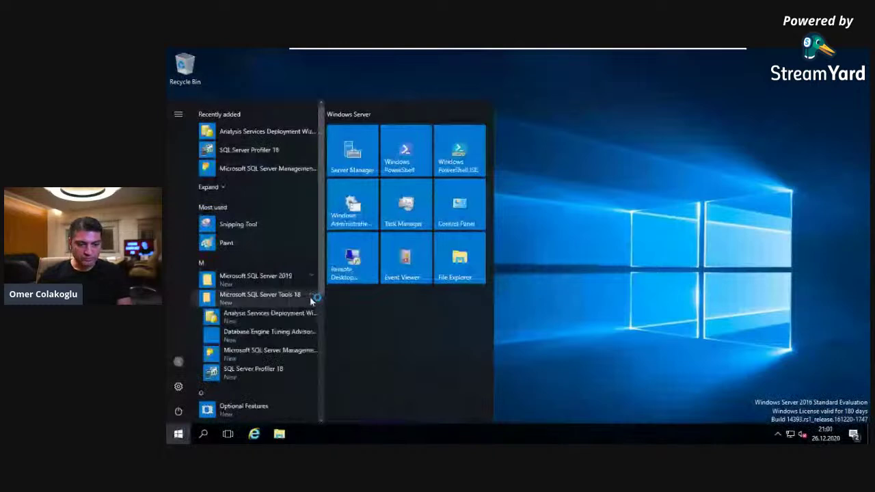
right_click(285, 354)
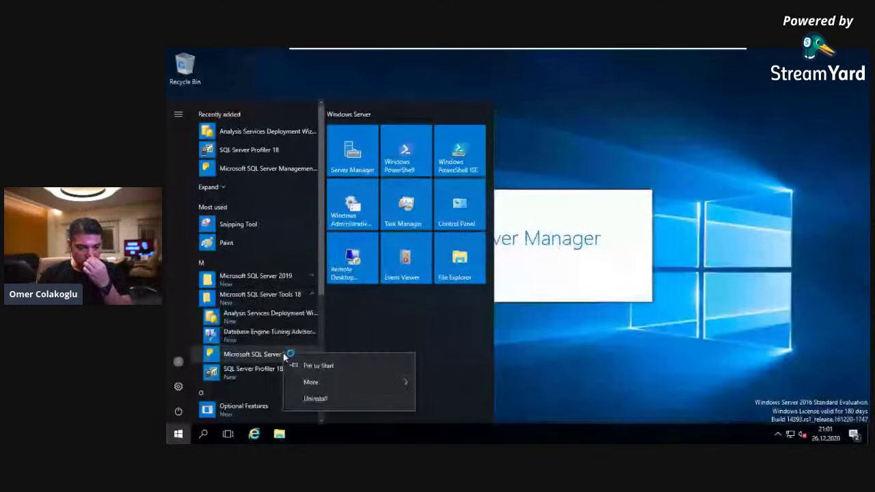
left_click(316, 367)
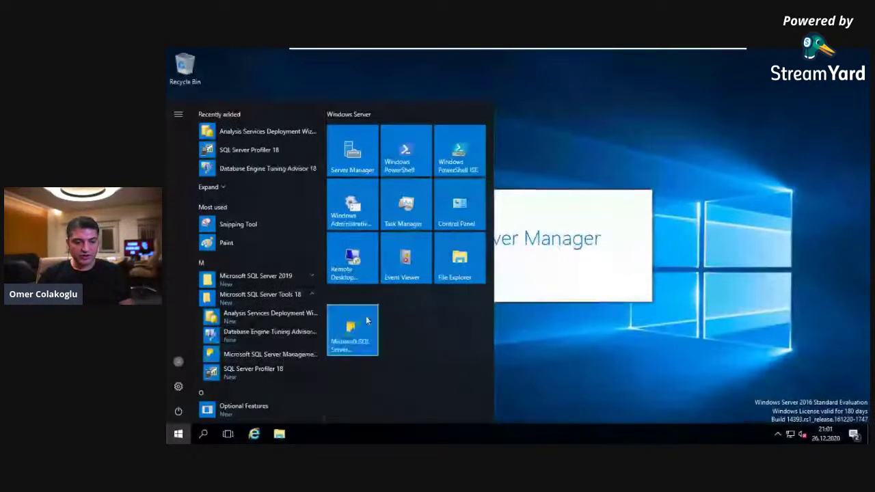
left_click(367, 321)
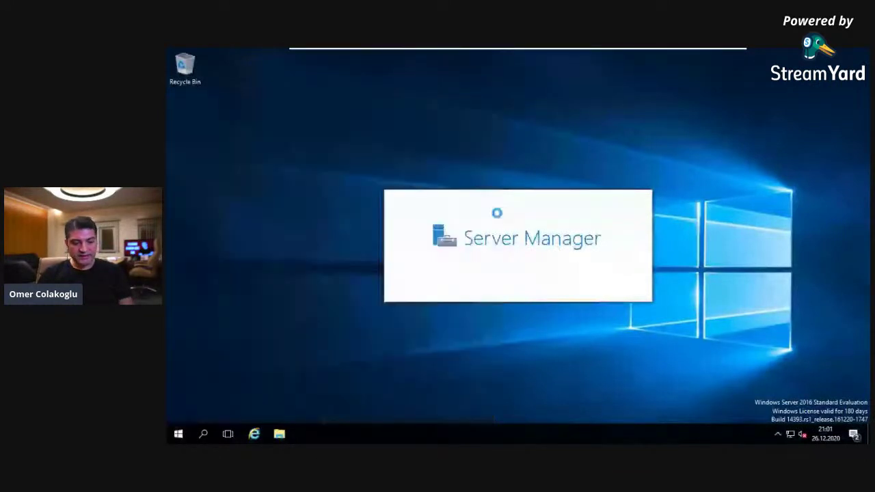
left_click(176, 436)
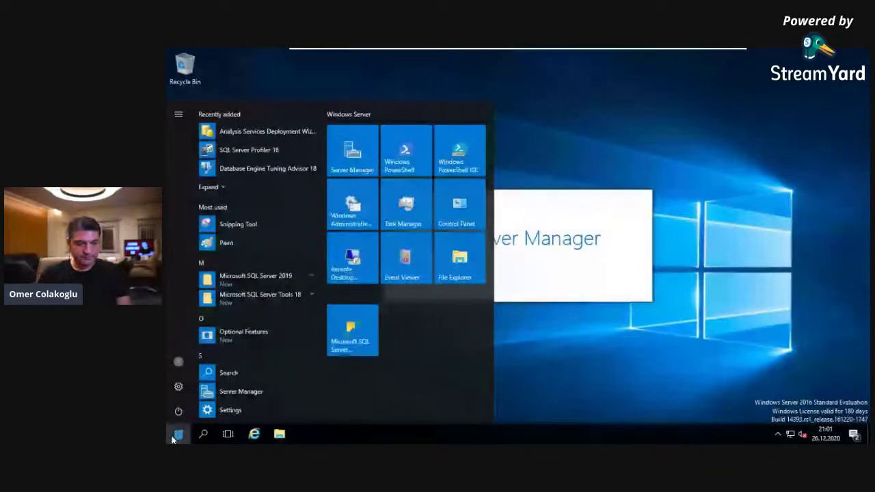
Open Services, confirm SQL Server (MSSQLSERVER) is Running with Automatic startup, then close it.
type("service")
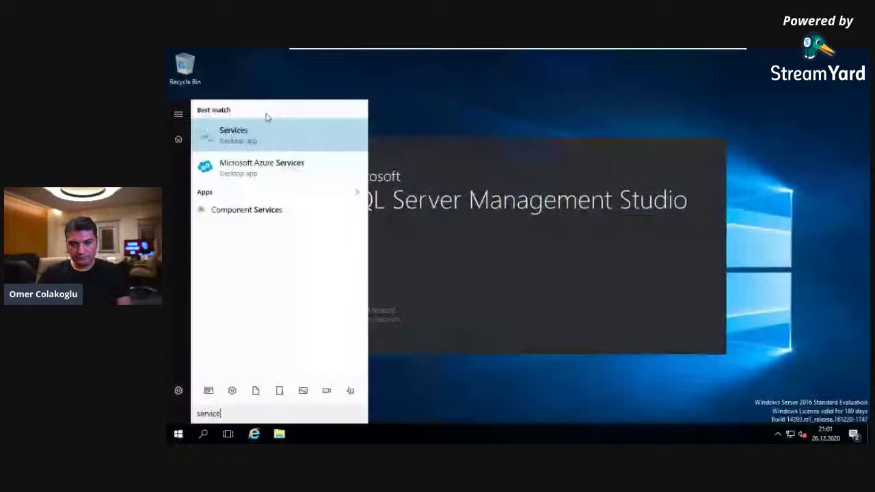
left_click(267, 124)
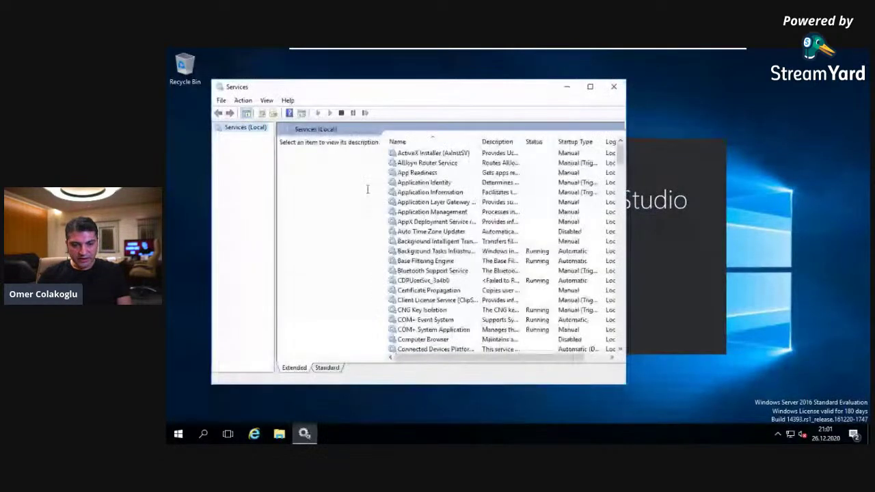
type("sq")
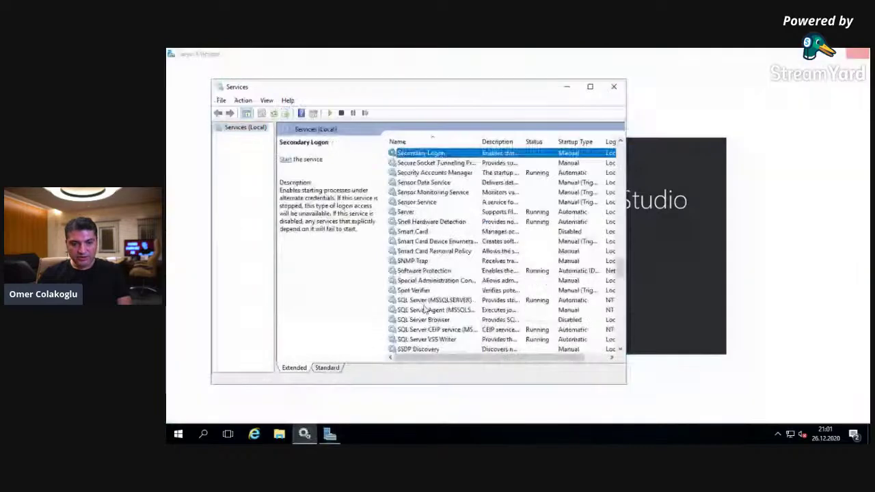
left_click(591, 87)
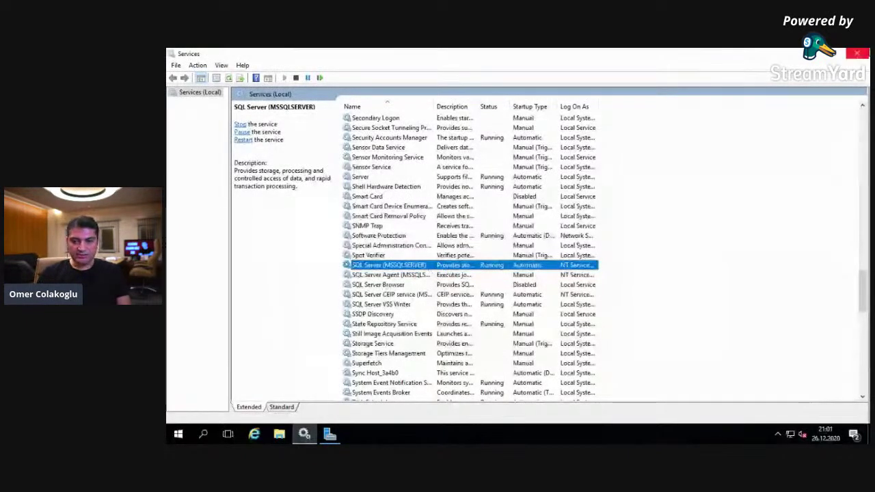
left_click(858, 53)
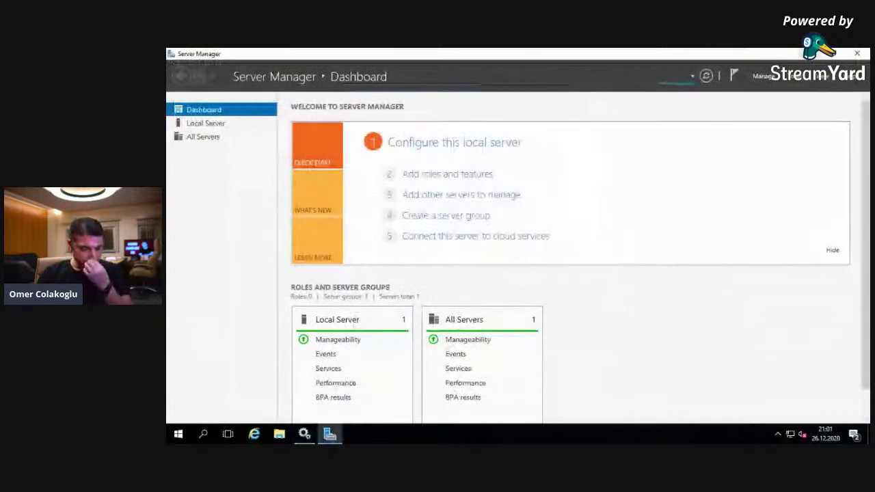
Close Server Manager to bring up Management Studio's Connect to Server dialog.
left_click(857, 53)
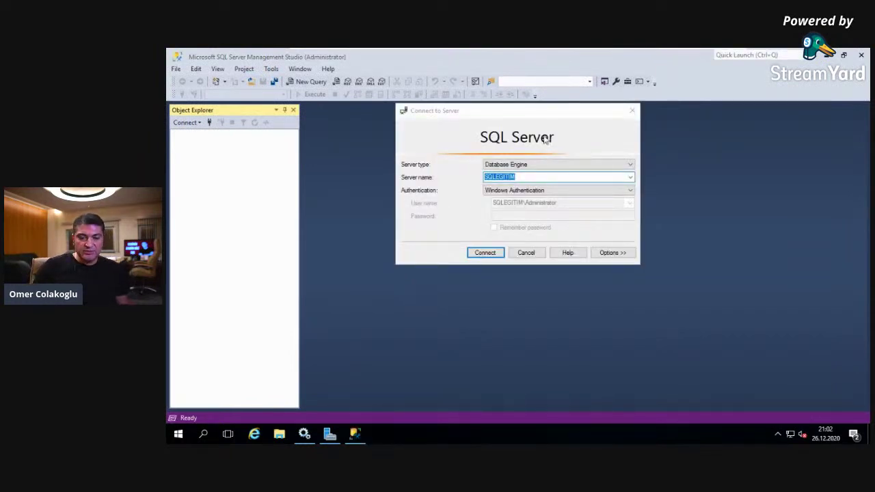
Try connecting to the local Database Engine using '.' and then '(local)' as server name.
left_click_drag(538, 117, 532, 138)
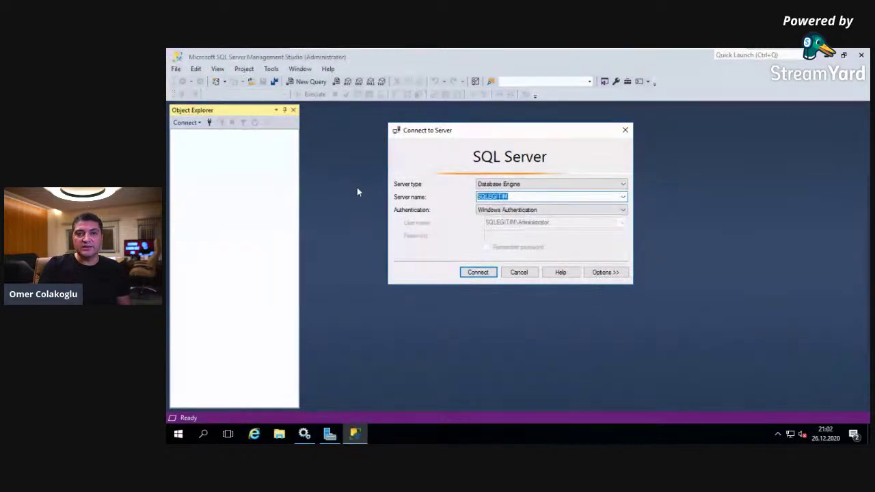
type(".")
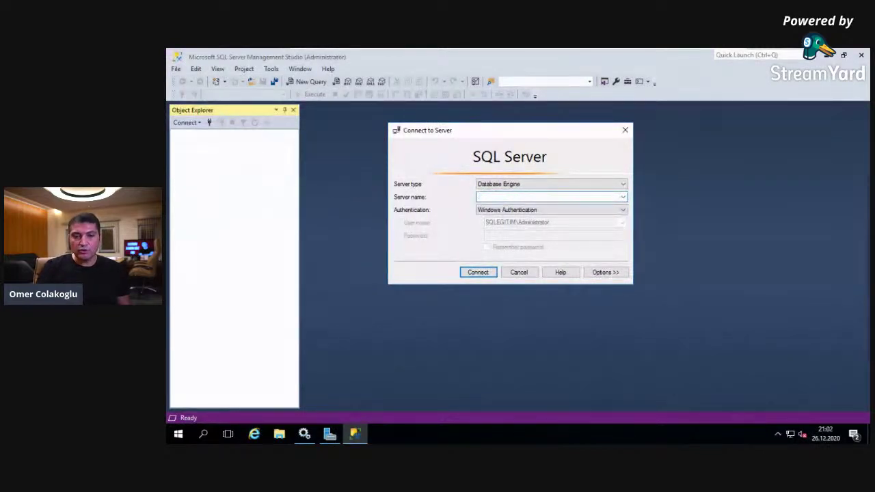
key("Return")
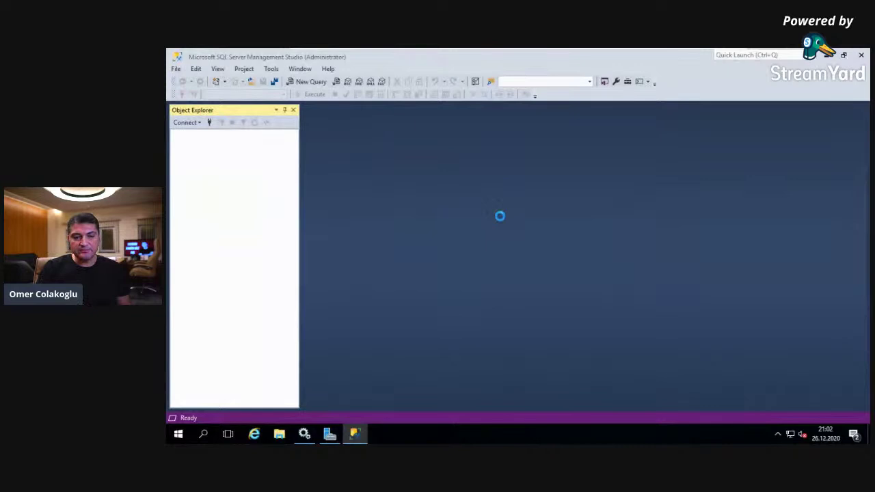
left_click(196, 124)
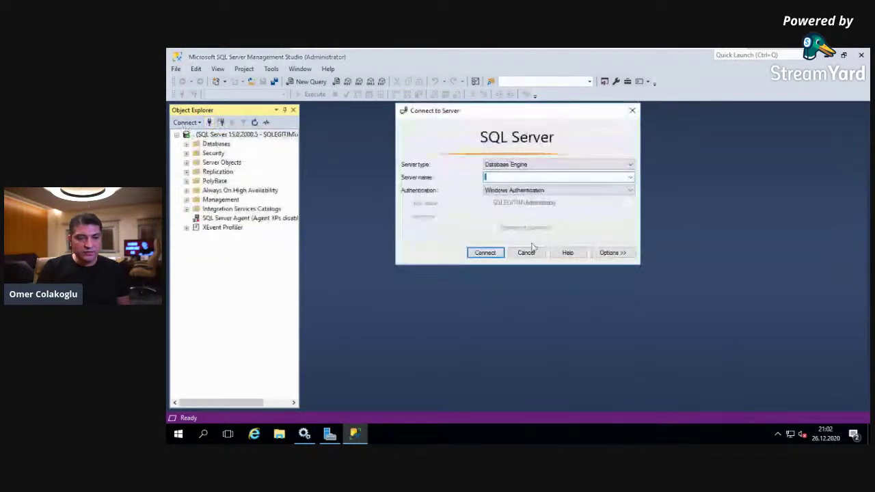
left_click(527, 253)
left_click(191, 123)
left_click(209, 133)
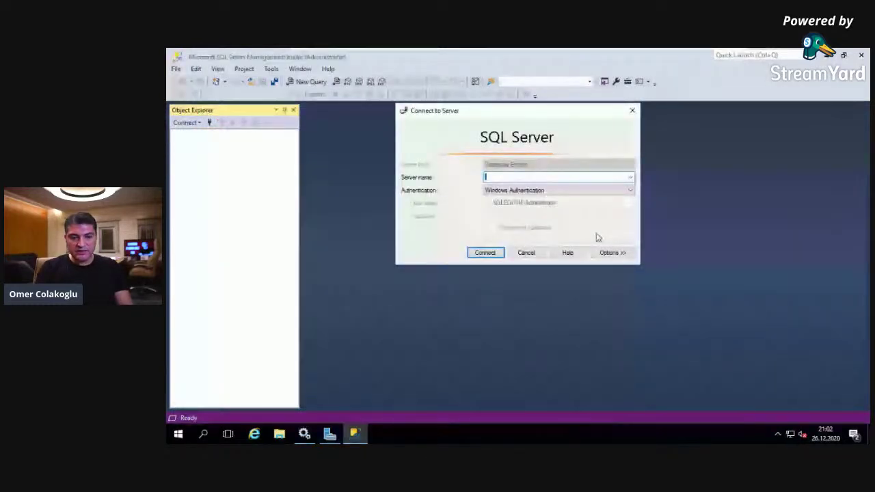
type("(local)")
key("Return")
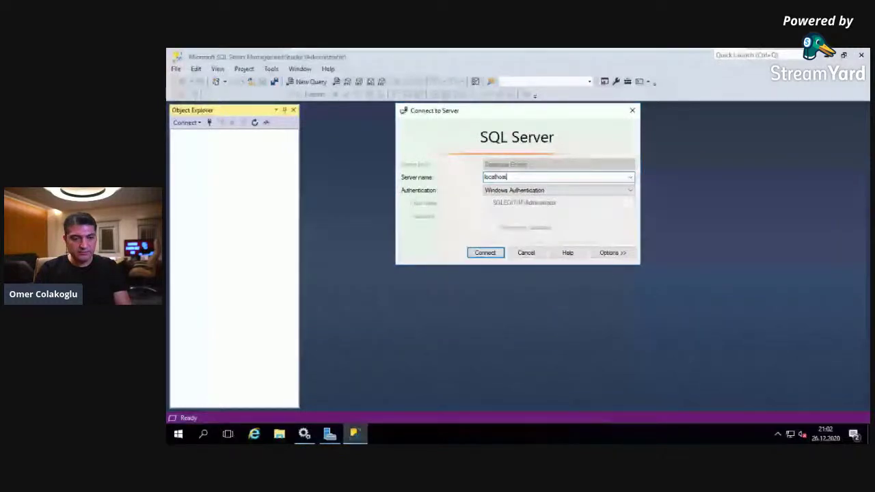
Connect to SQLEGITIM with SQL Server Authentication as SA, then collapse the Security folder.
key("ctrl+a")
type("SQLE")
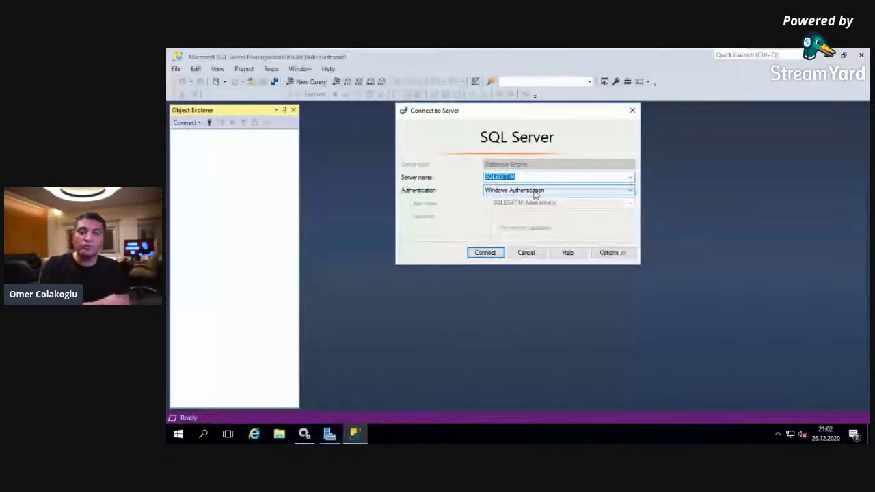
left_click(535, 191)
left_click(527, 206)
left_click(527, 205)
type("SA")
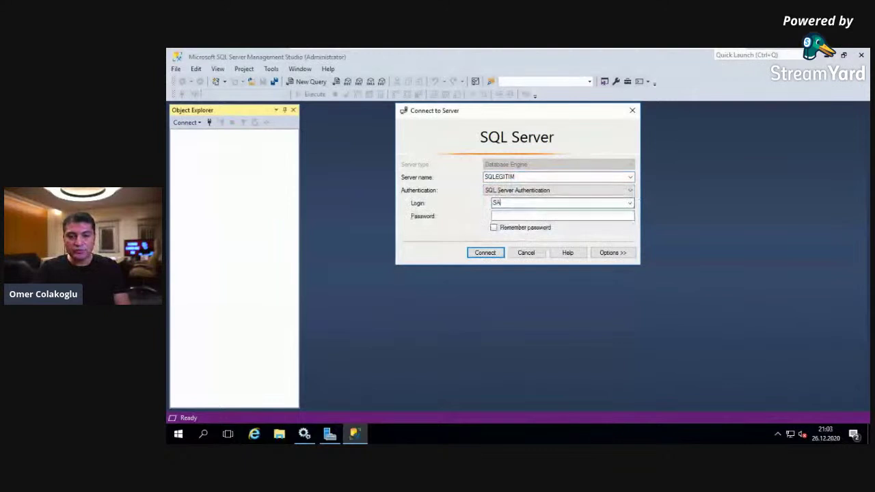
key("Tab")
key("Caps_Lock")
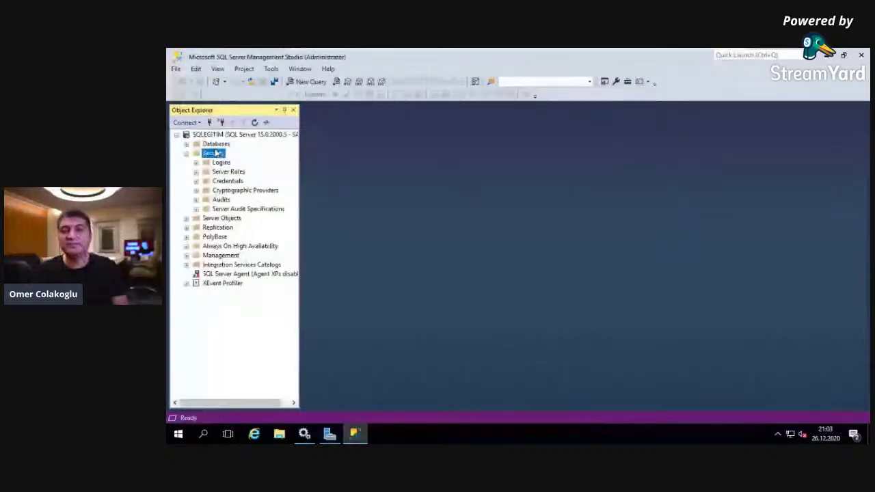
double_click(215, 154)
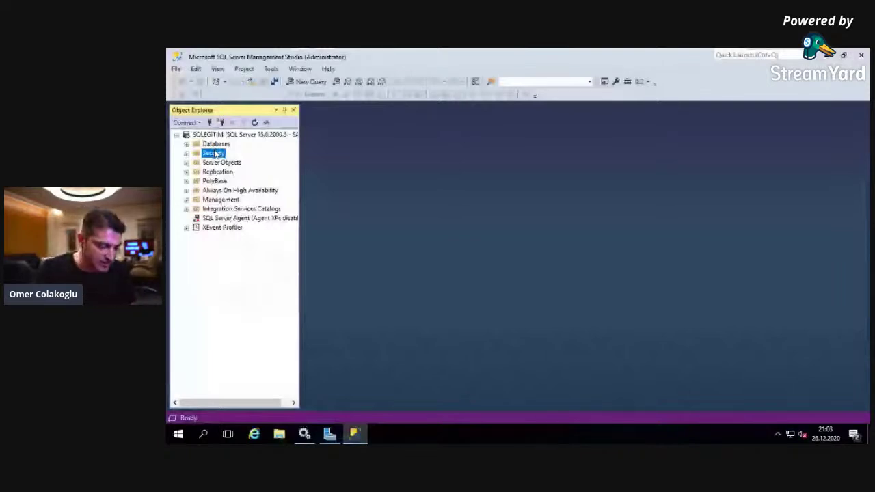
Expand Databases and System Databases and widen Object Explorer so full names show.
double_click(216, 144)
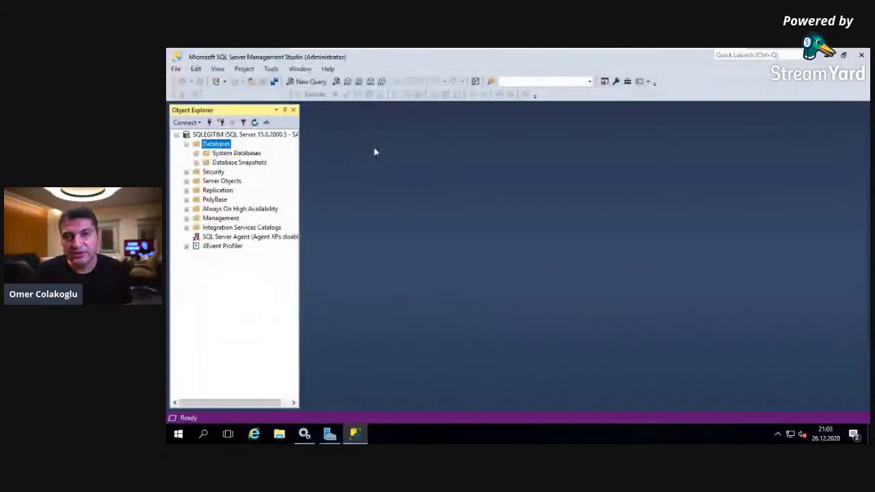
double_click(241, 153)
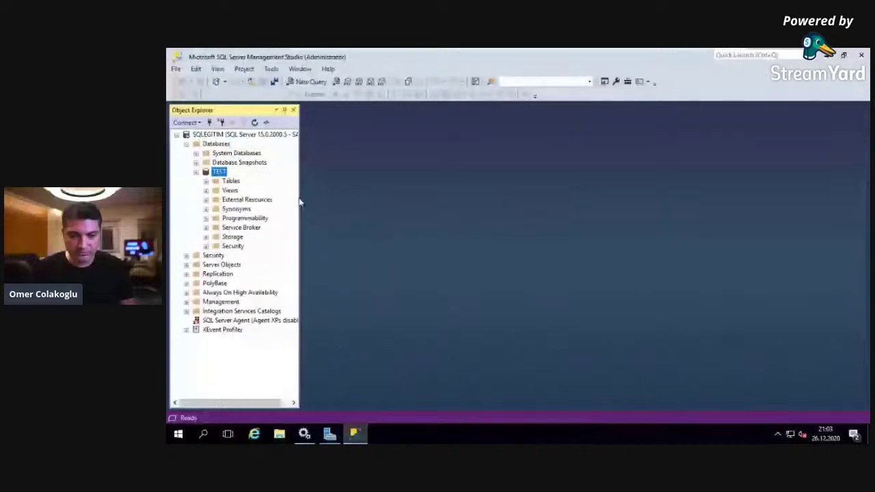
left_click_drag(299, 201, 324, 200)
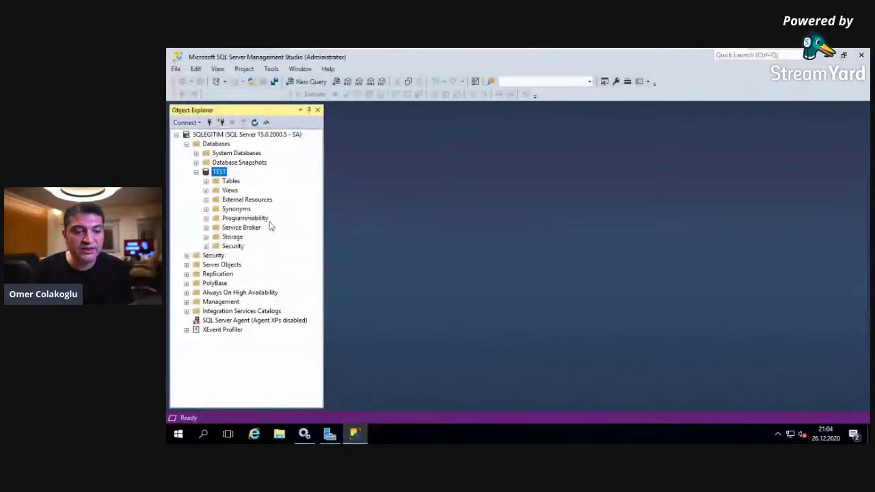
right_click(230, 181)
Create a new table in TEST with an nchar(10) ID column that disallows nulls.
mouse_move(253, 187)
left_click(393, 187)
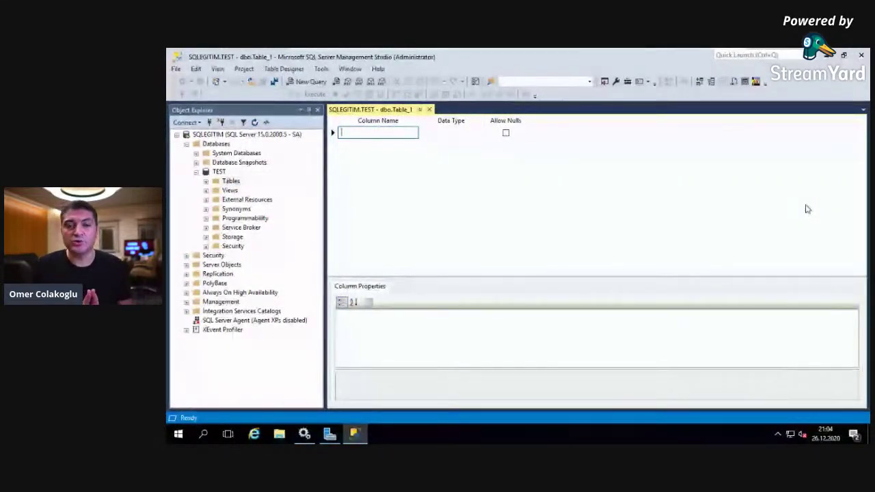
type("ID")
key("Tab")
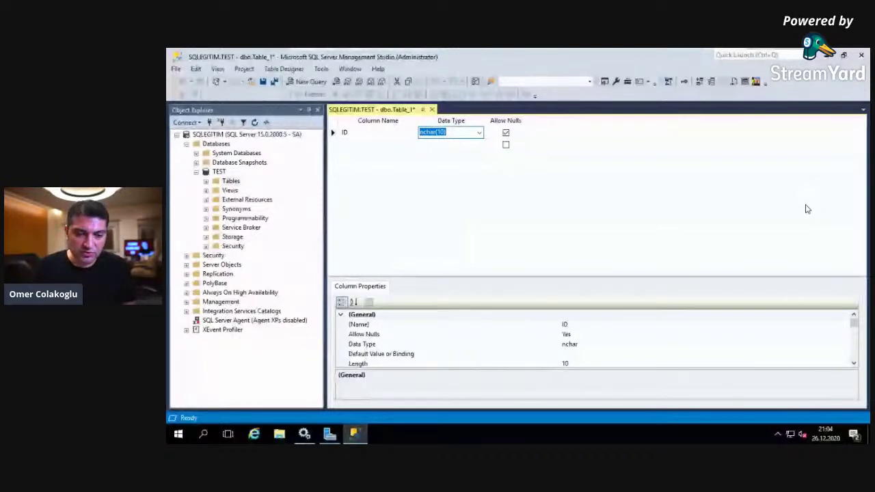
left_click(506, 132)
left_click_drag(470, 277, 470, 250)
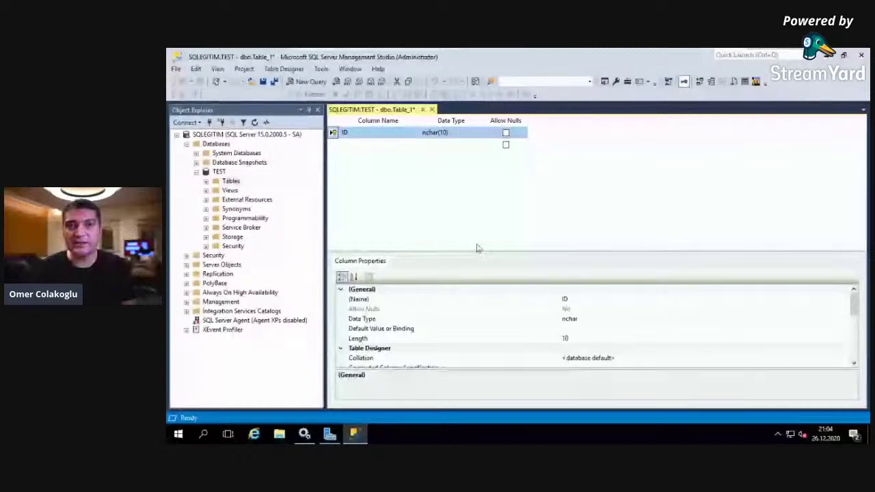
Dismiss the Allow Nulls error and set ID's Is Identity to Yes, seed 1, increment 1.
left_click(506, 132)
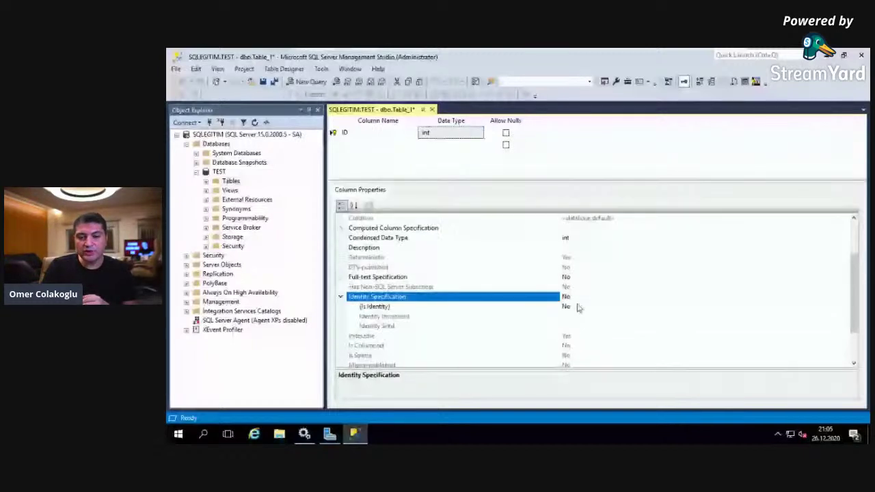
double_click(577, 307)
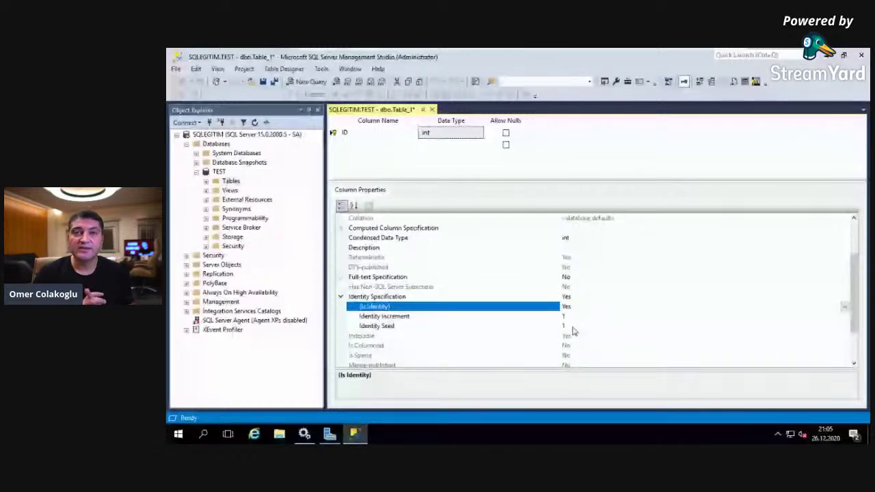
left_click_drag(547, 193, 548, 256)
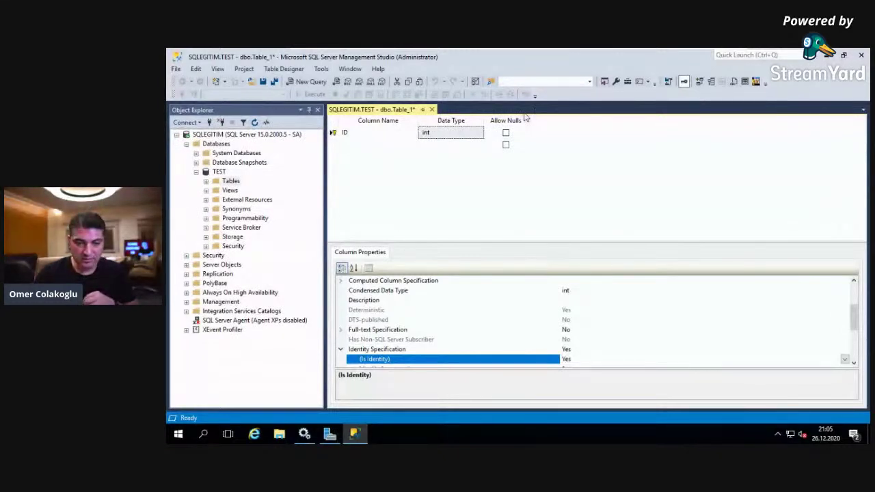
Change the ID column's data type from int to smallint and browse the other available types.
left_click(479, 132)
scroll(443, 175, "down", 2)
scroll(443, 174, "down", 2)
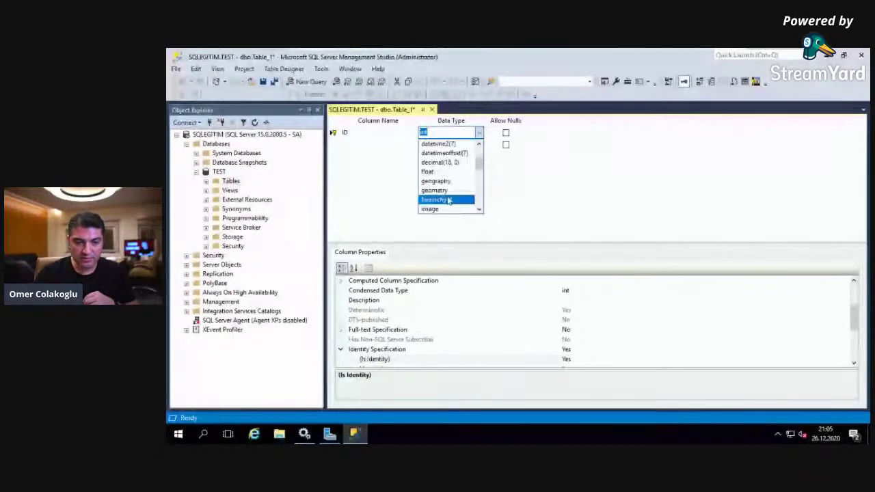
scroll(446, 199, "down", 4)
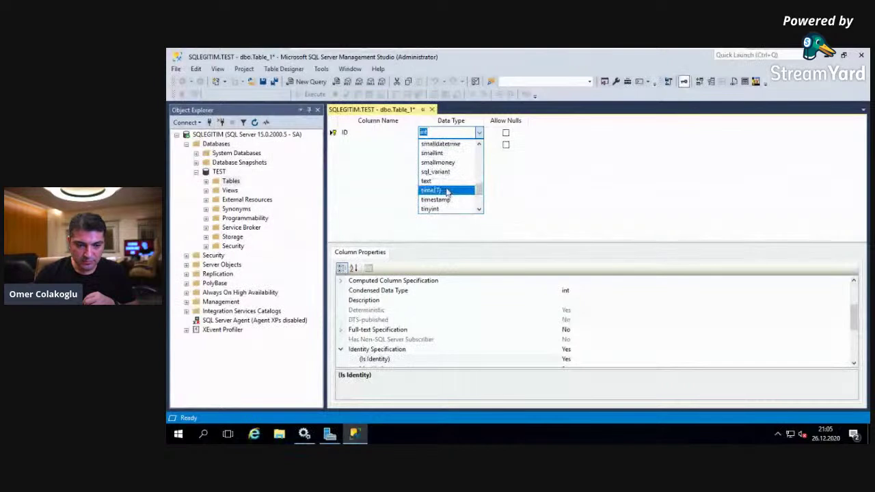
scroll(446, 202, "up", 4)
scroll(445, 185, "down", 4)
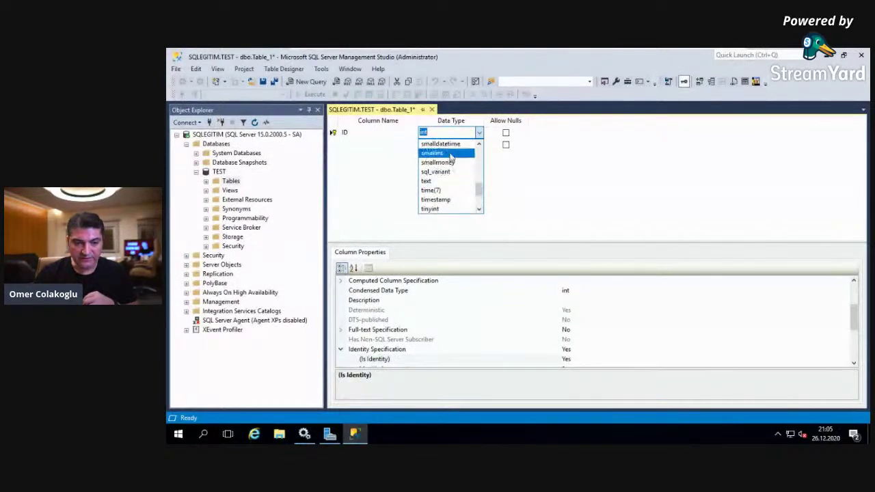
left_click(438, 153)
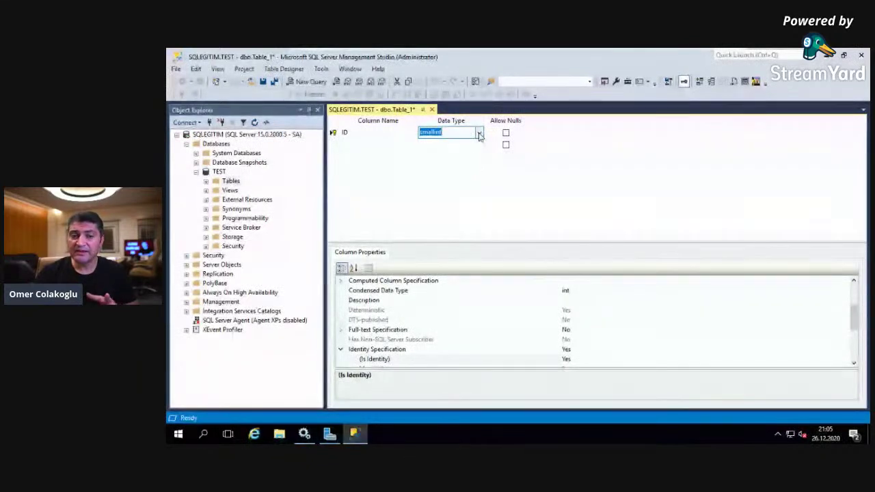
left_click(479, 132)
left_click_drag(479, 189, 477, 146)
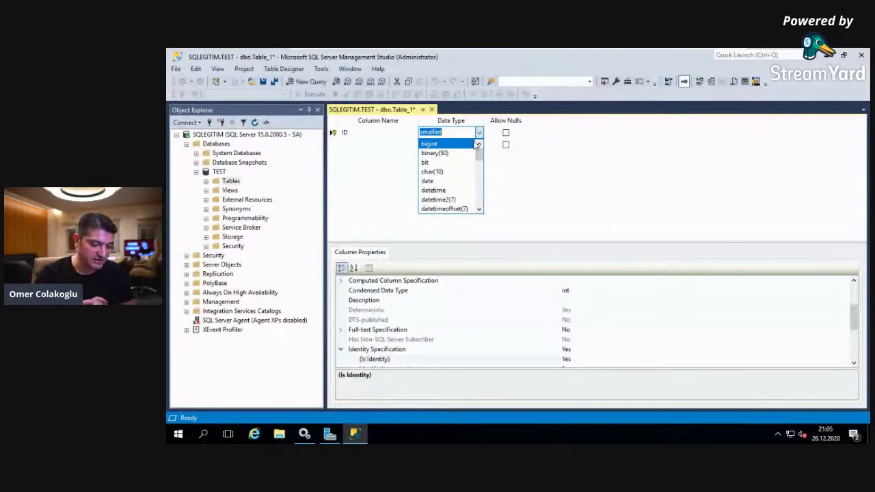
left_click(606, 52)
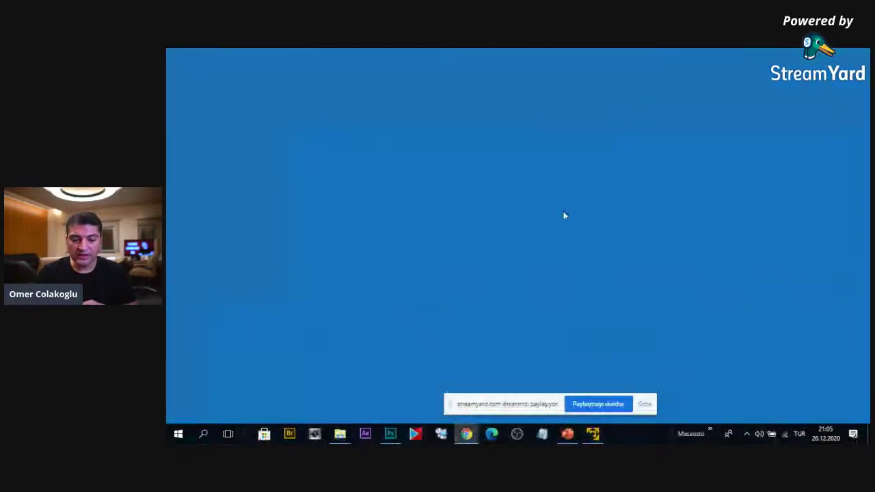
Bring up the VerininKadimDiliSQL.pptx deck and move to slide 49, Veri Tipleri.
left_click(569, 435)
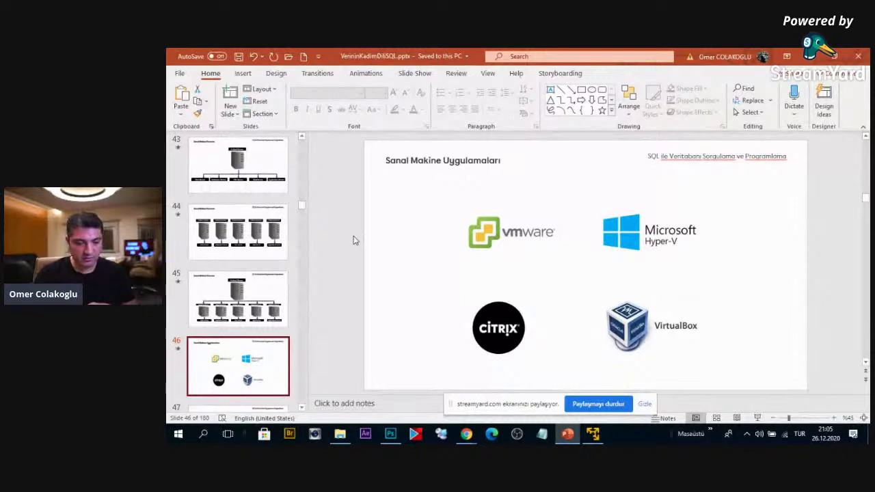
scroll(330, 305, "down", 5)
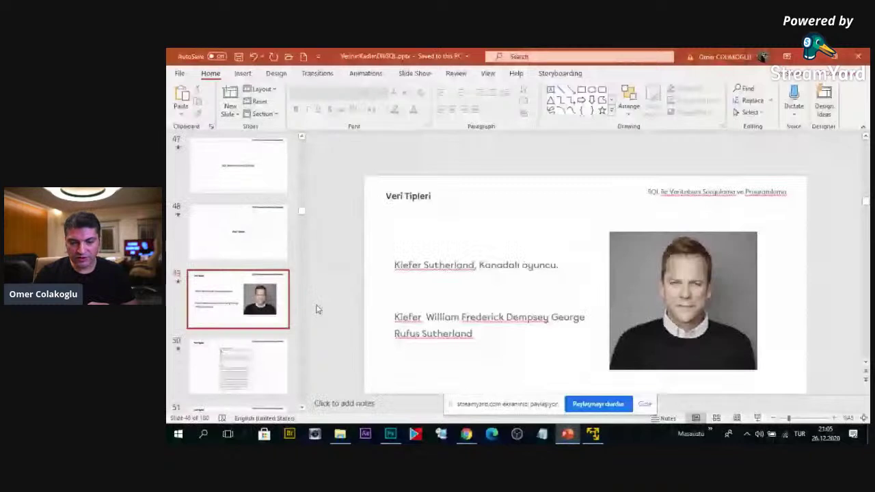
Present the slides full screen up to slide 51, Sayısal Veri Tipleri, then exit the show.
key("shift+F5")
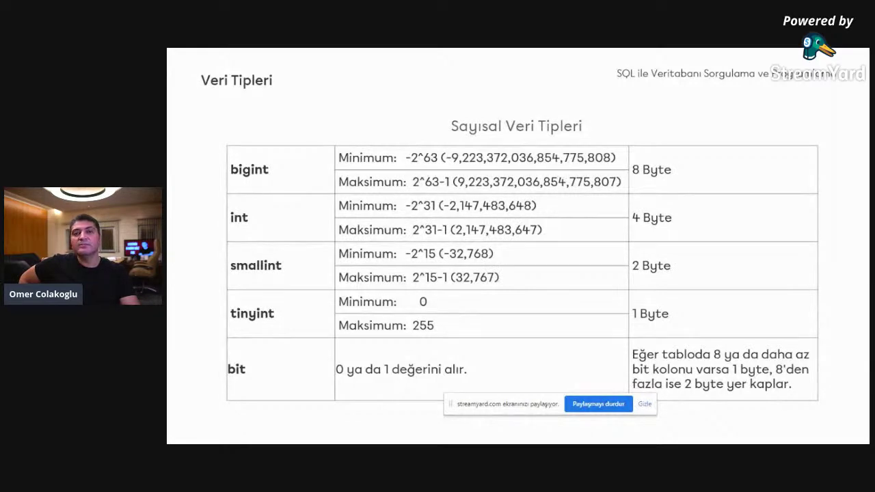
key("Escape")
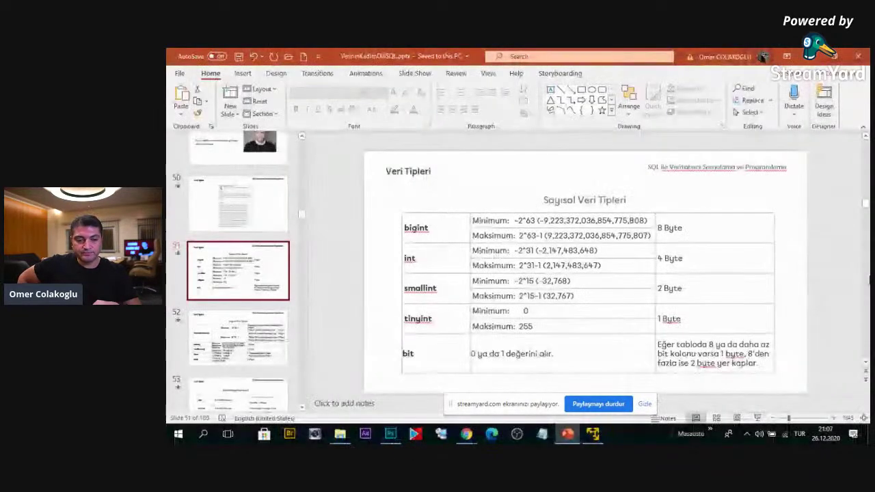
Close PowerPoint and return to the dbo.Table_1 design, selecting the second Column Name cell.
left_click(860, 56)
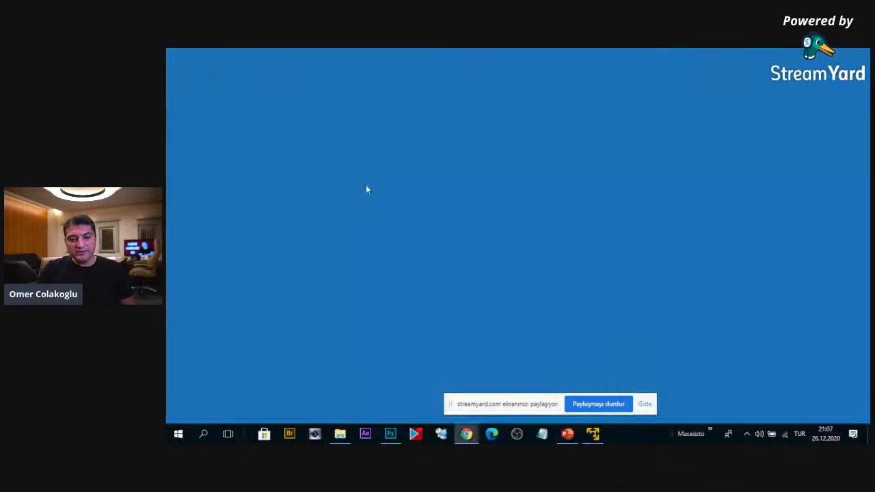
left_click(595, 438)
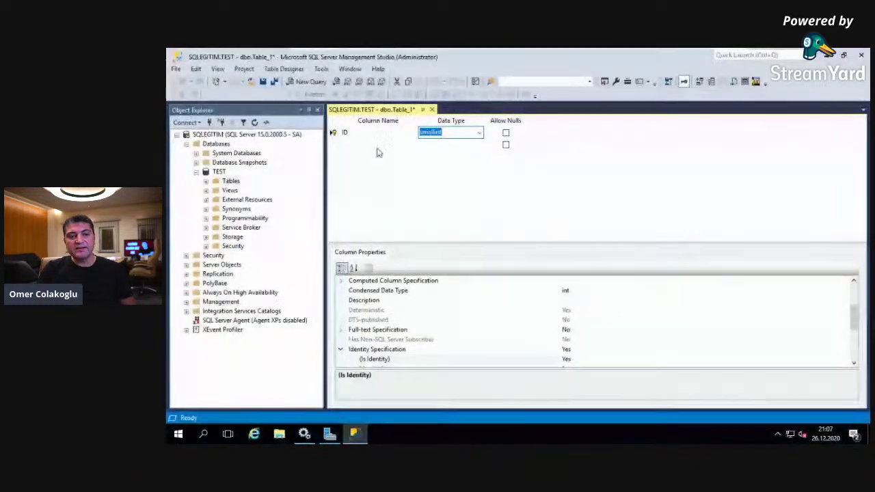
left_click(377, 144)
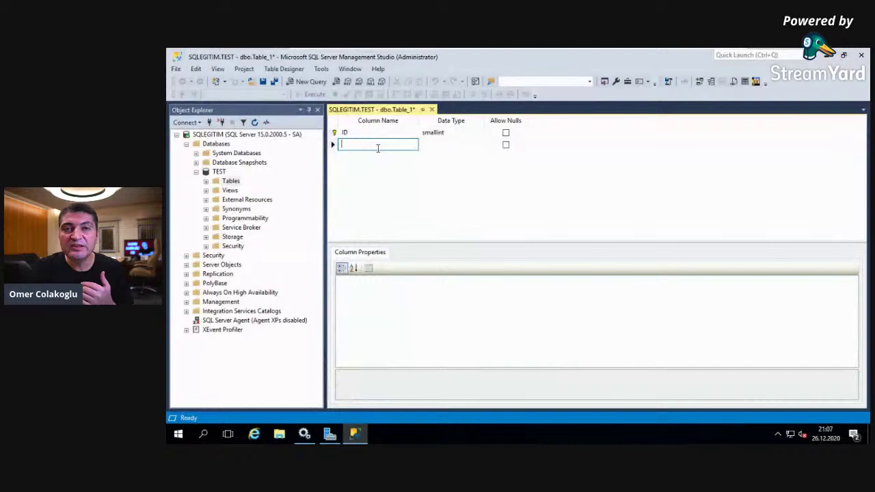
Add a column named ISIM and choose varchar(50) as its data type.
type("ISIM")
left_click(479, 145)
type("xml")
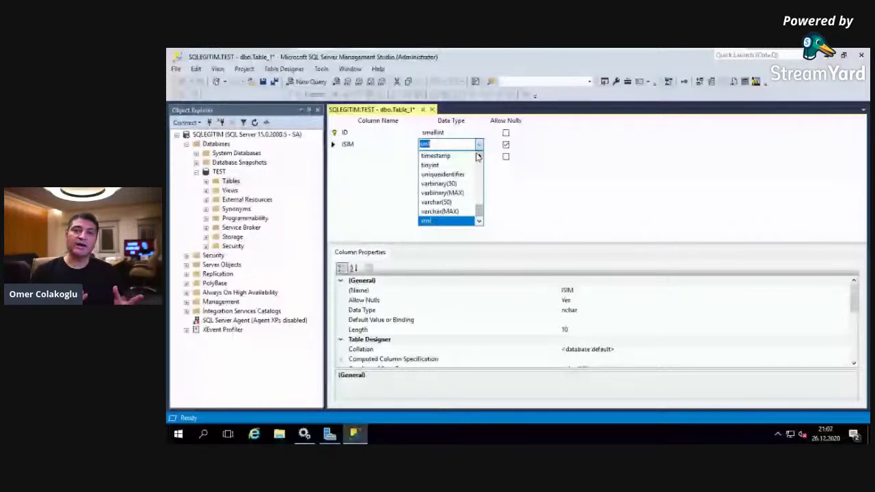
key("Up")
key("Up")
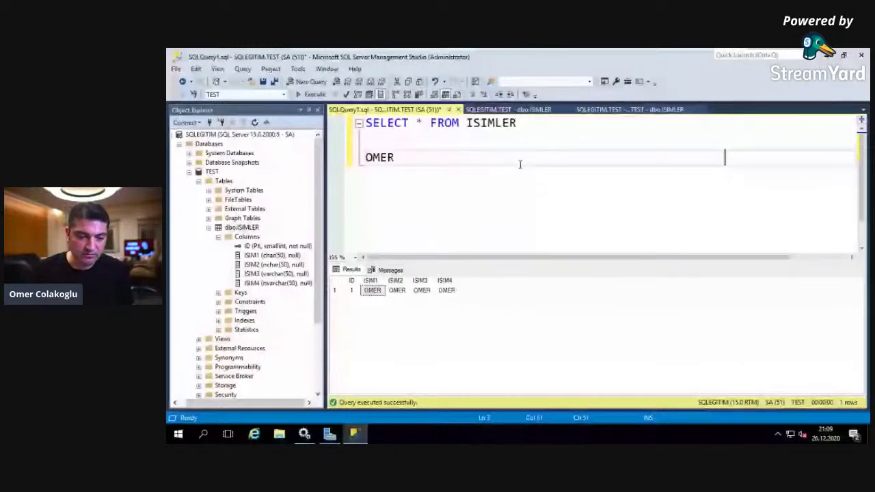
Copy the ISIM2 and ISIM3 OMER values into query lines 4 and 5.
right_click(403, 291)
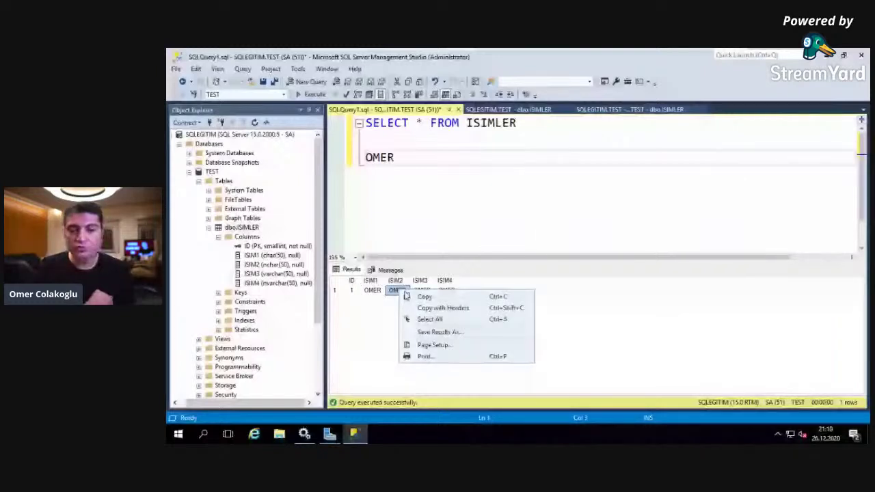
left_click(424, 296)
left_click(737, 164)
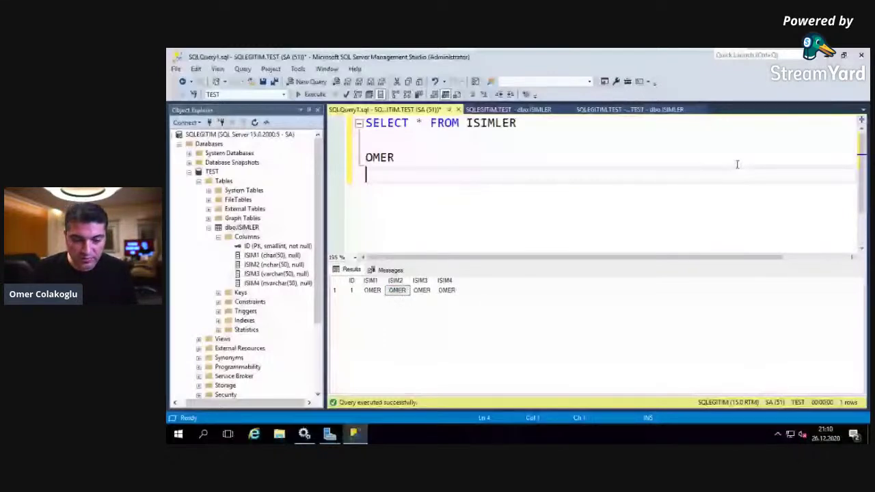
type("OMER")
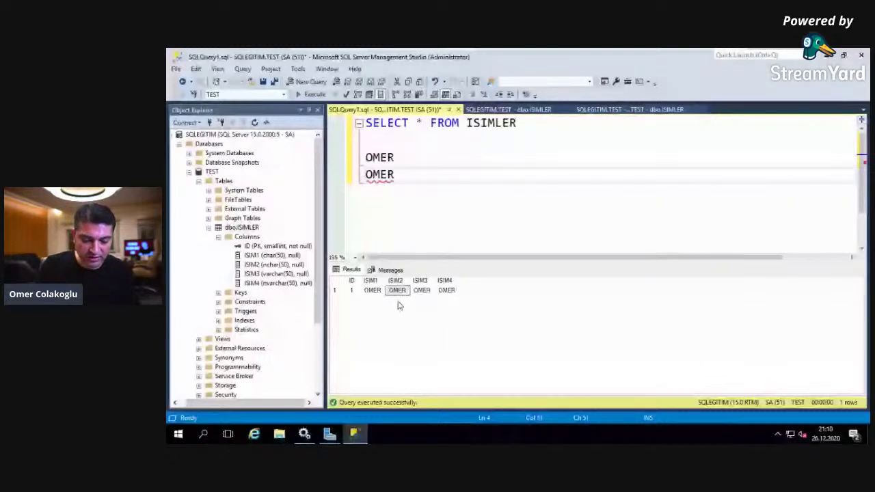
left_click(422, 290)
key("ctrl+c")
left_click(395, 192)
key("Return")
key("ctrl+v")
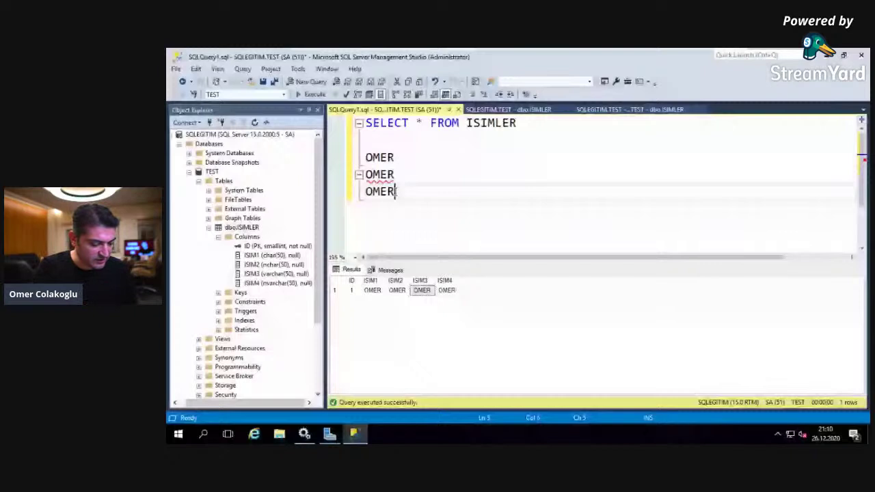
Select the ISIM4 OMER value and compare the OMER line endings.
left_click_drag(446, 290, 423, 208)
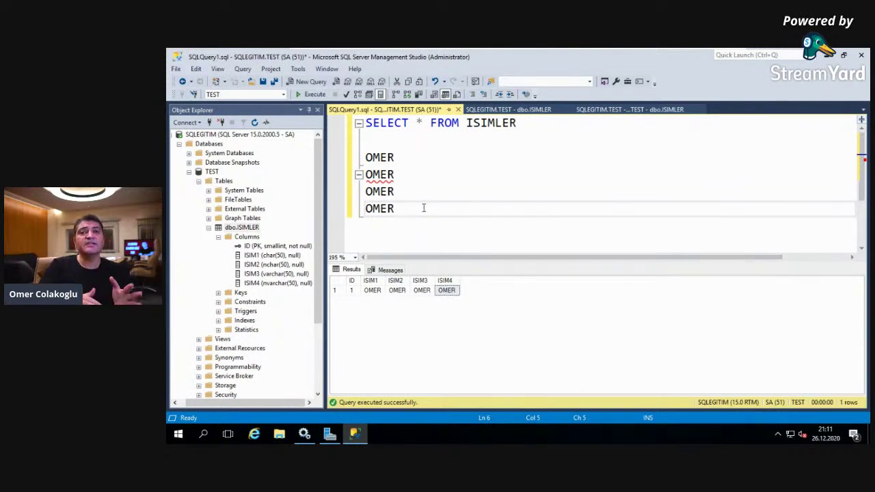
key("Up")
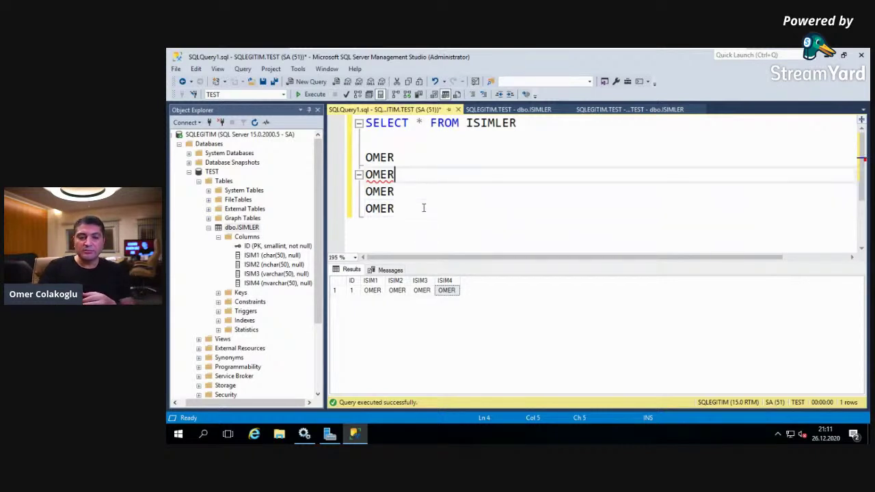
key("Down")
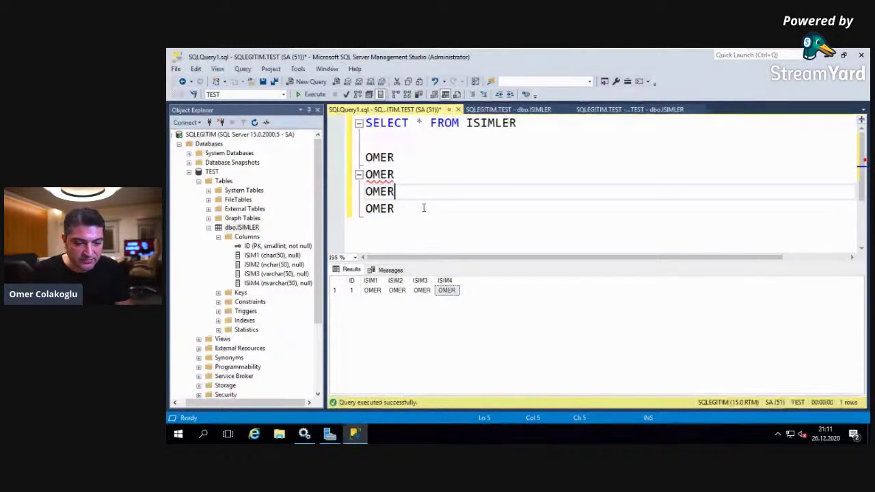
Turn IE Enhanced Security Configuration Off for Administrators on the local server SQLEGITIM.
left_click(329, 434)
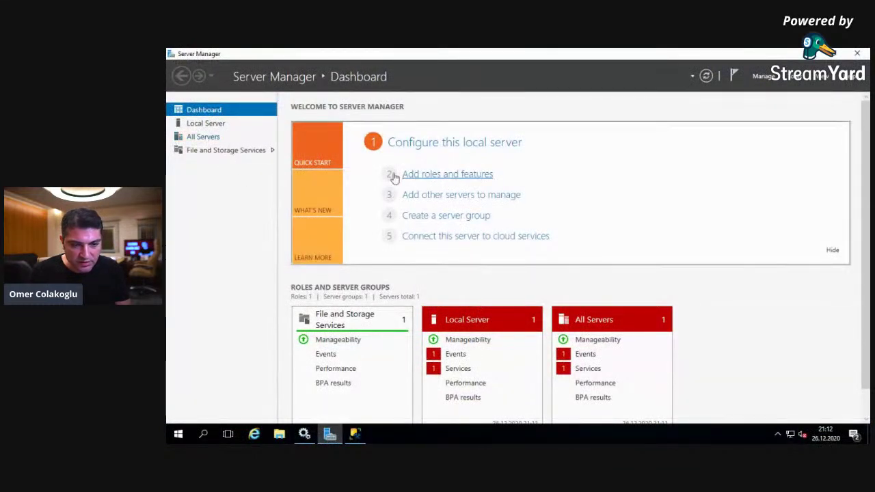
left_click(220, 140)
left_click(206, 123)
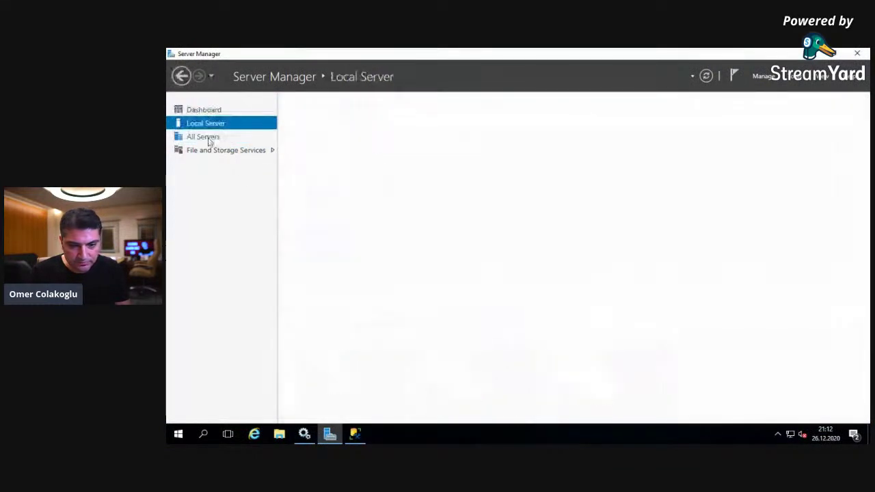
left_click(691, 200)
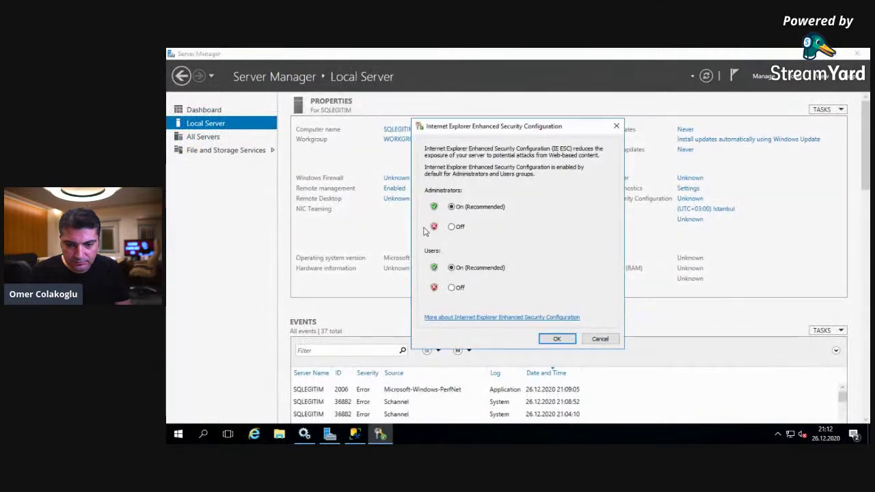
left_click(452, 227)
left_click(555, 338)
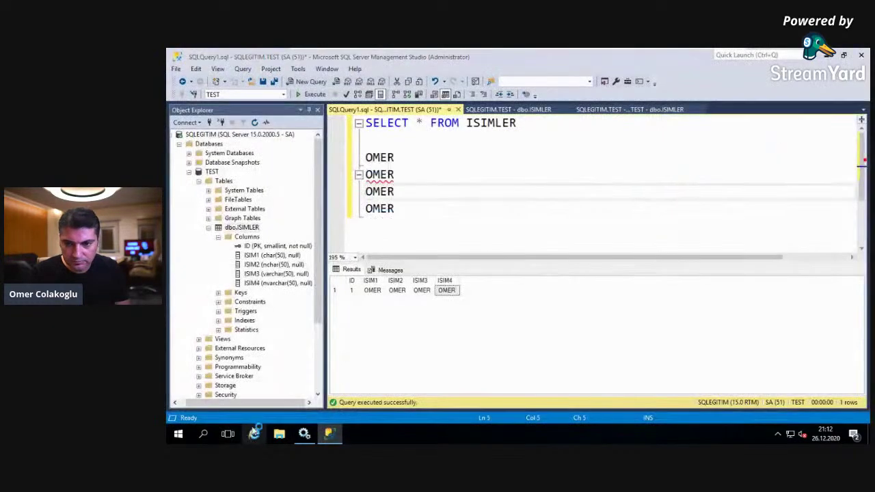
Launch Internet Explorer, dismiss its setup prompt, and search the web for 'sql server'.
left_click(254, 434)
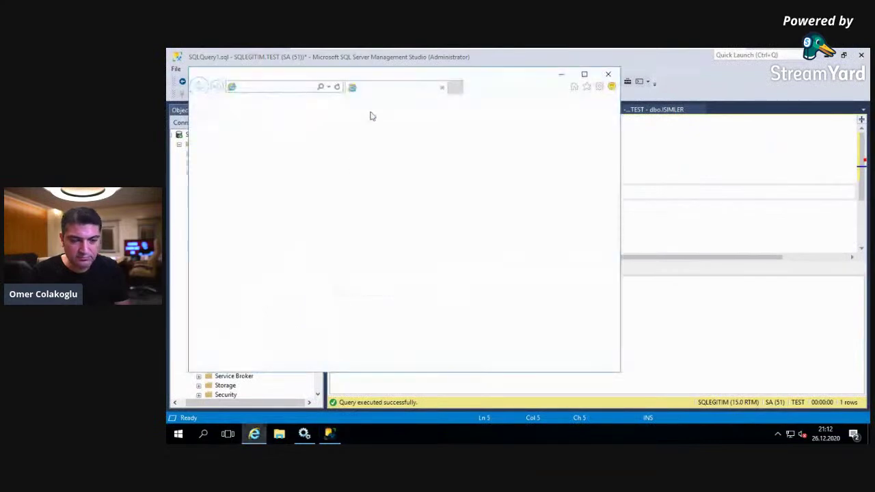
left_click(473, 304)
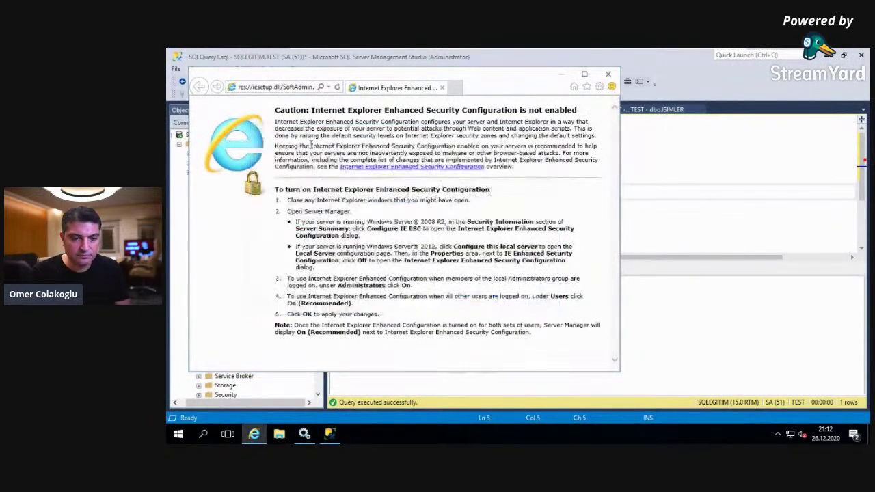
left_click(277, 88)
type("sql server")
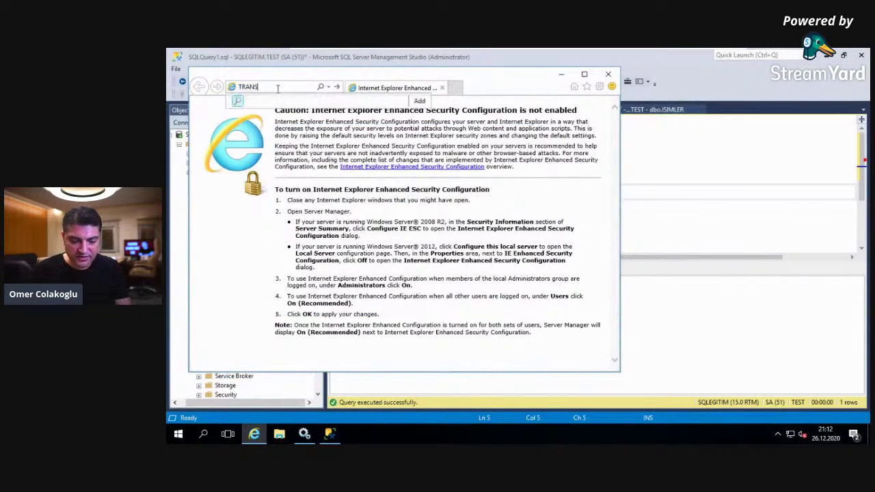
key("Return")
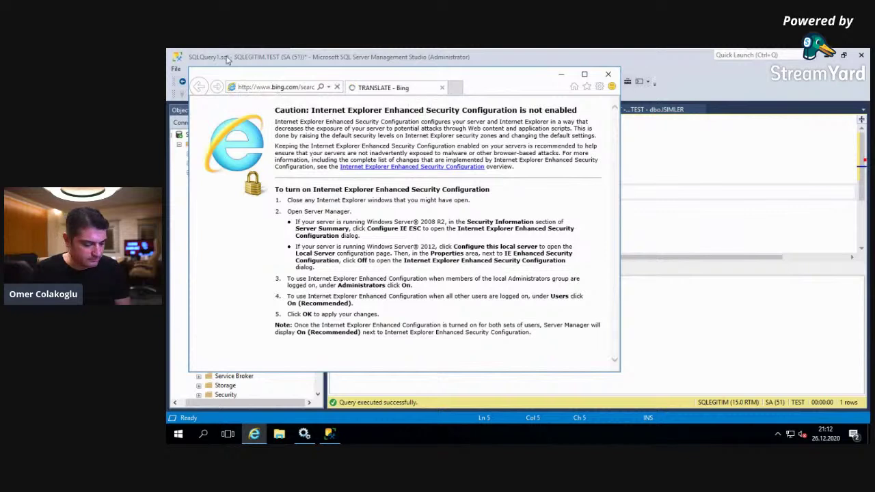